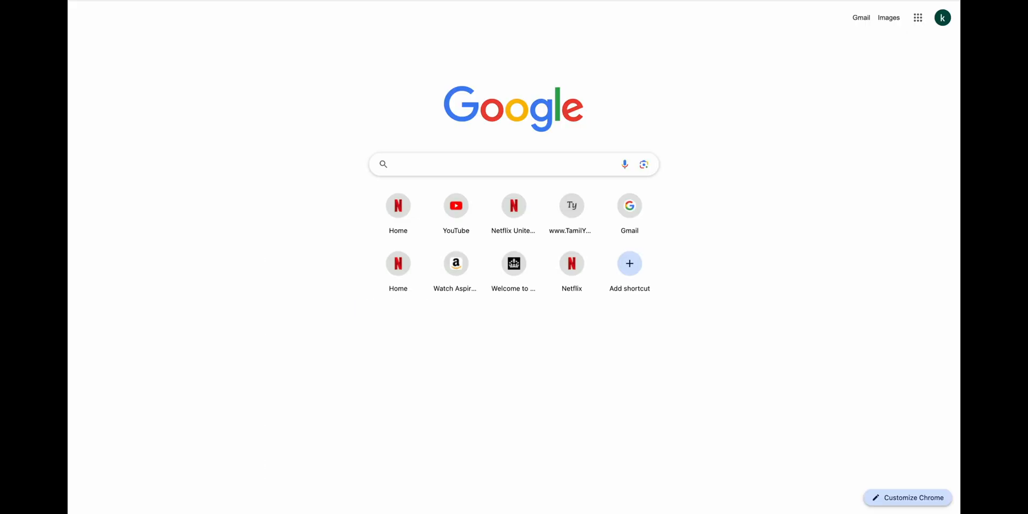
Search Google for 'apply skilled worker visa dependant'.
text(apply ski)
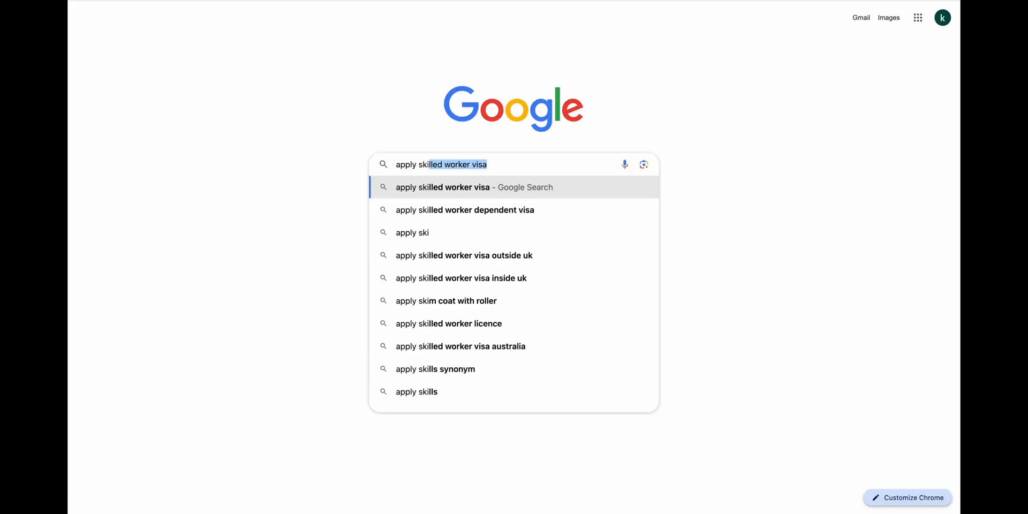
text(lled wo)
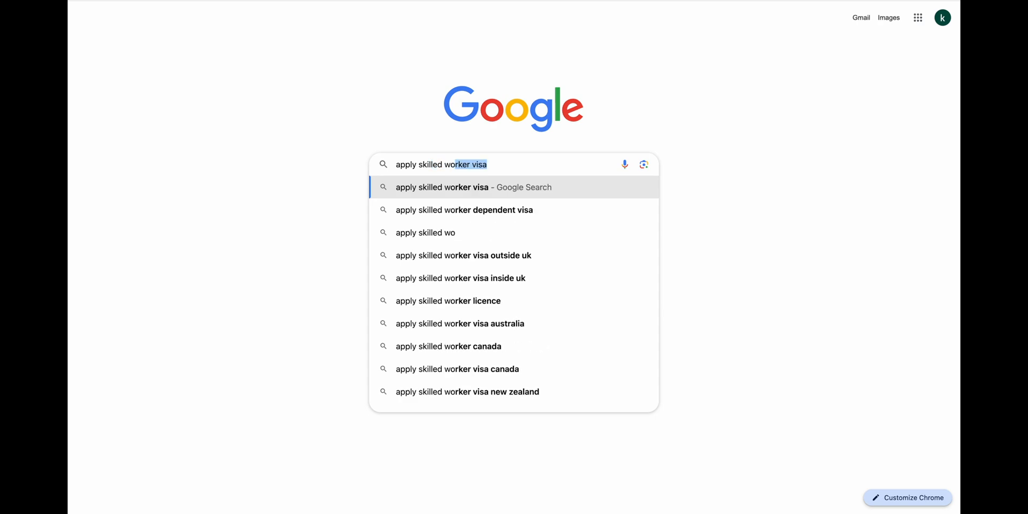
text(rker visa )
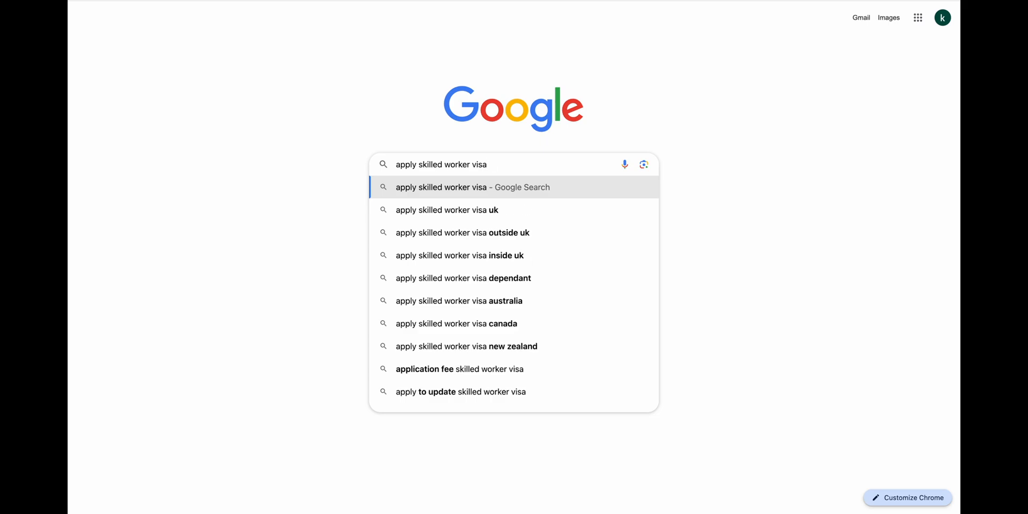
text(dependant)
key(Return)
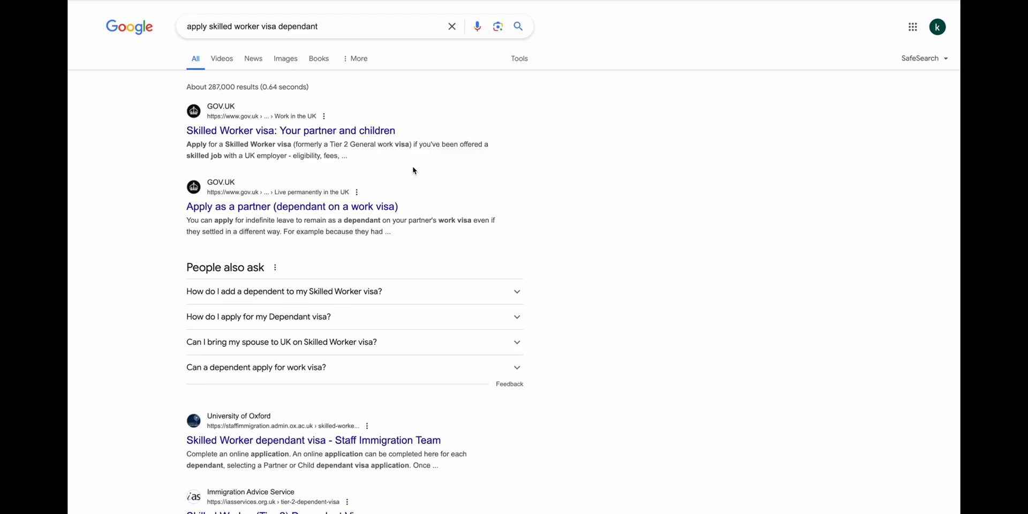
Open GOV.UK's 'Skilled Worker visa: Your partner and children' page and read down to 'Apply from outside the UK'.
click(354, 138)
scroll(248, 391, down, 2)
scroll(248, 391, down, 7)
scroll(248, 391, down, 4)
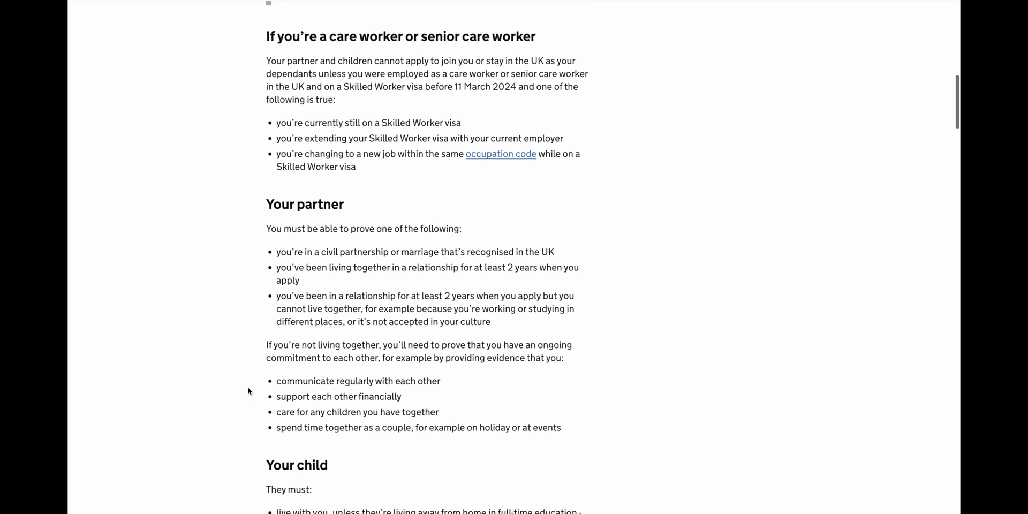
scroll(248, 391, down, 2)
scroll(248, 390, down, 4)
scroll(248, 391, down, 5)
scroll(248, 390, down, 3)
scroll(248, 391, down, 3)
scroll(248, 391, down, 3)
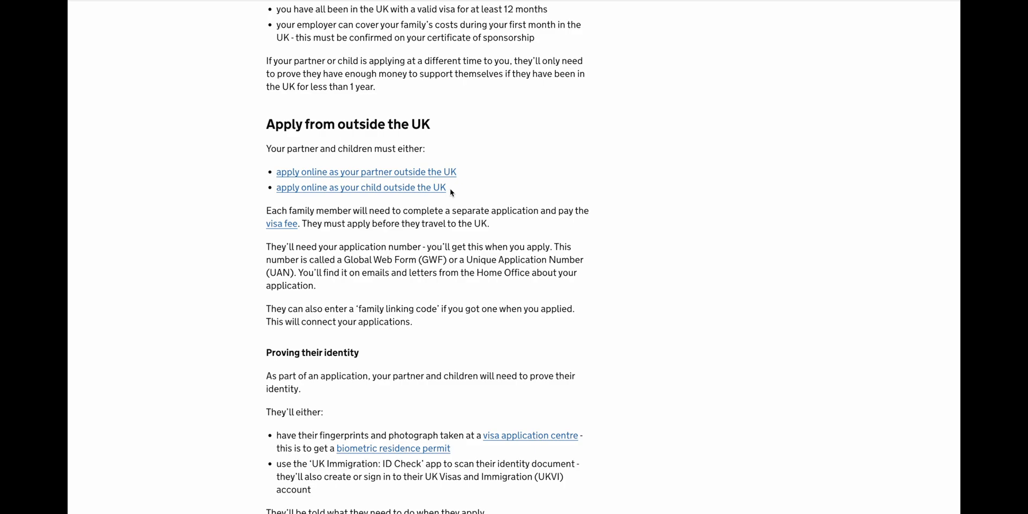
Start the partner application: living in England, Scotland, Wales or Northern Ireland, no EU passport, Partner Dependant visa.
click(449, 171)
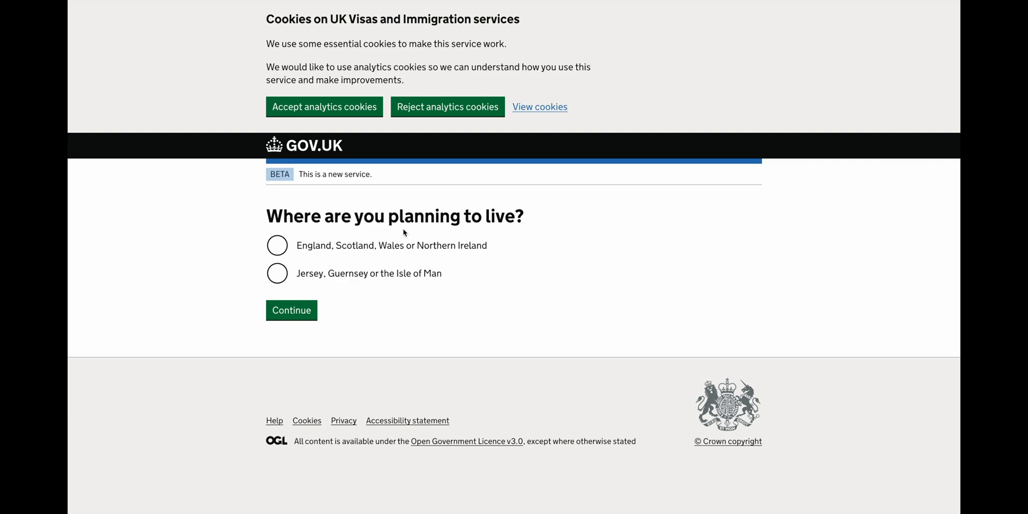
click(345, 255)
click(292, 311)
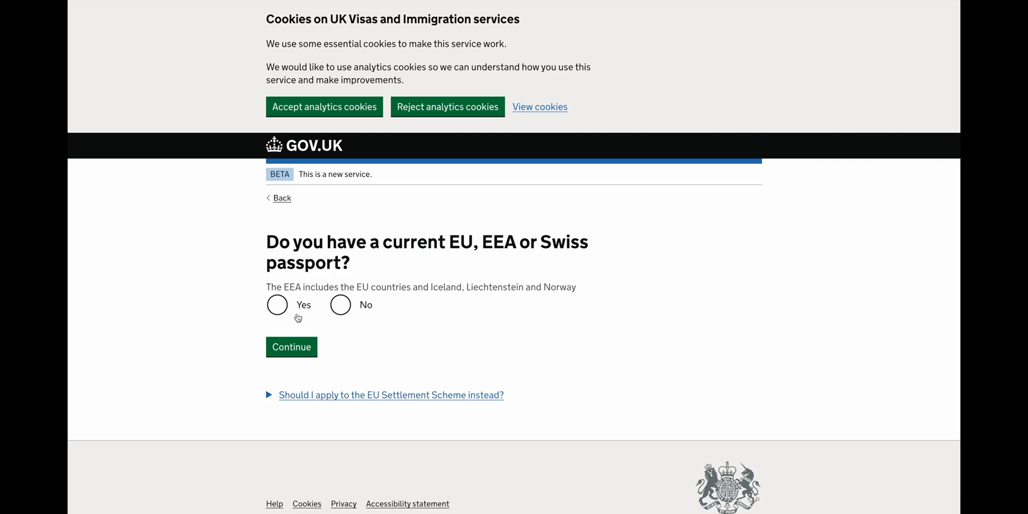
click(351, 311)
click(291, 354)
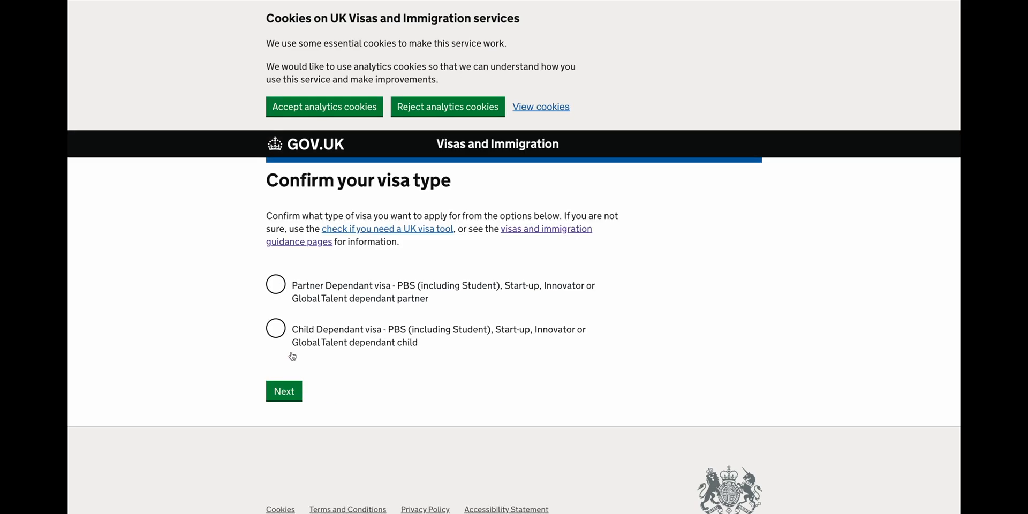
click(354, 292)
click(284, 391)
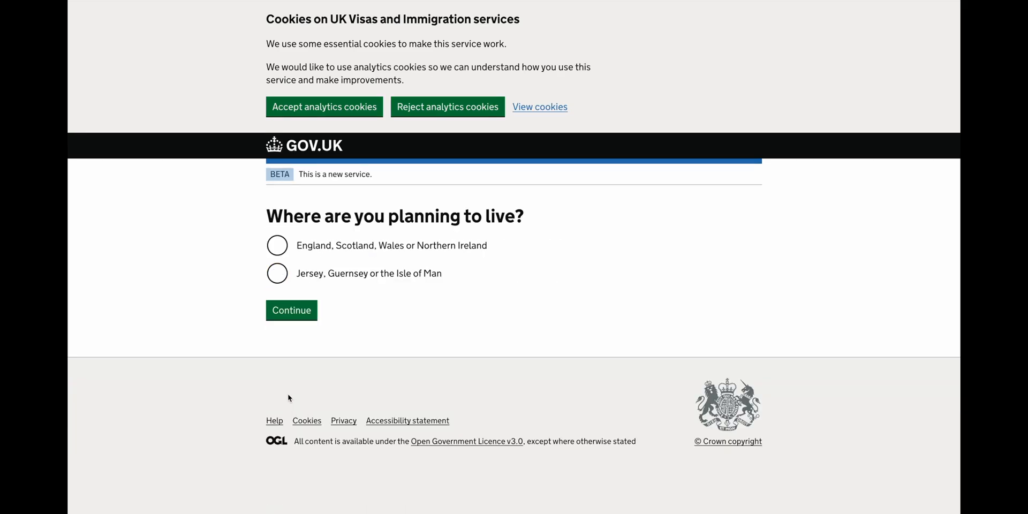
Re-answer the UK residence and no EU, EEA or Swiss passport questions to reach the biometrics country page.
click(347, 248)
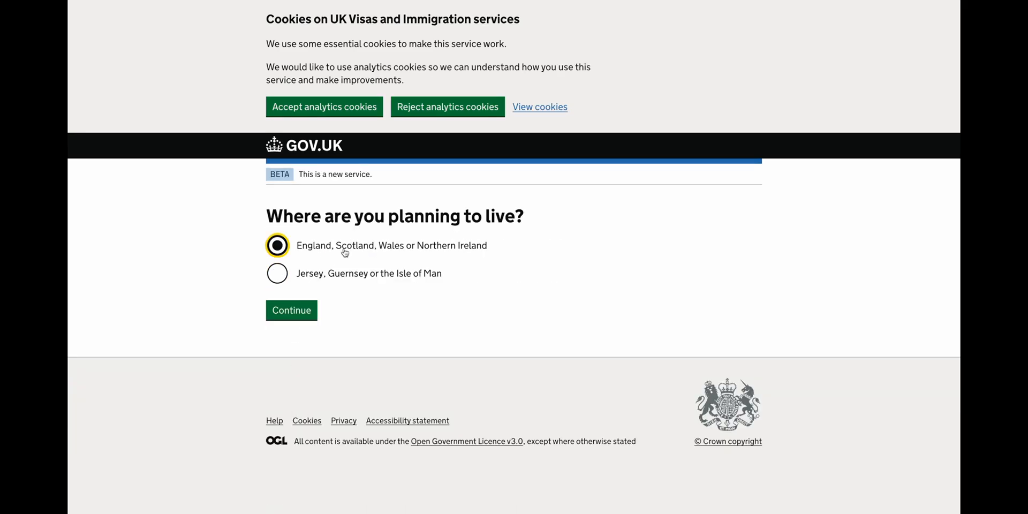
click(312, 313)
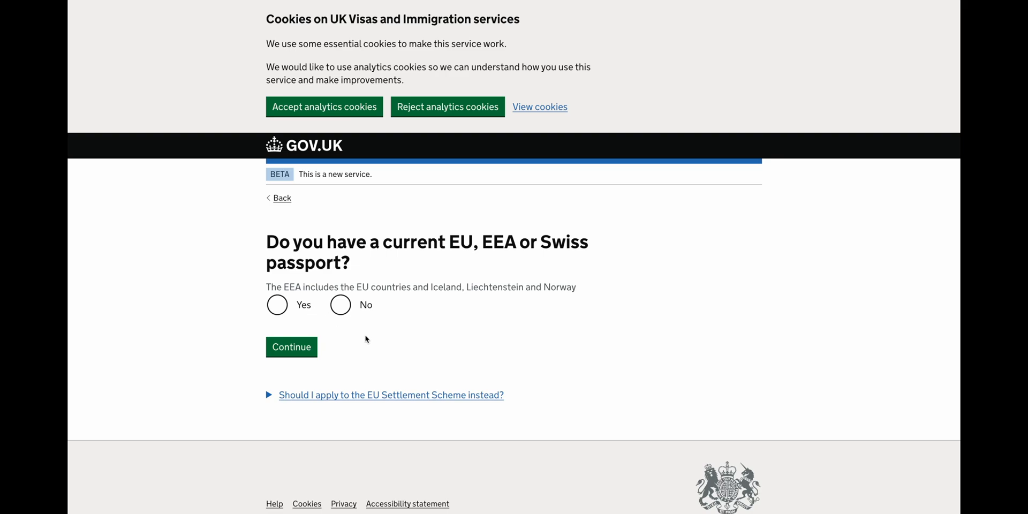
click(341, 307)
click(312, 350)
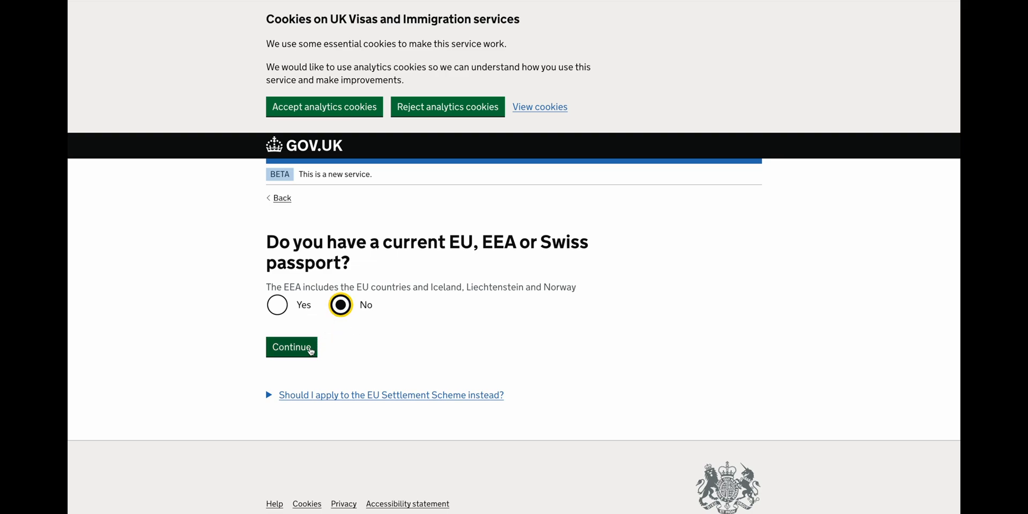
scroll(310, 348, down, 2)
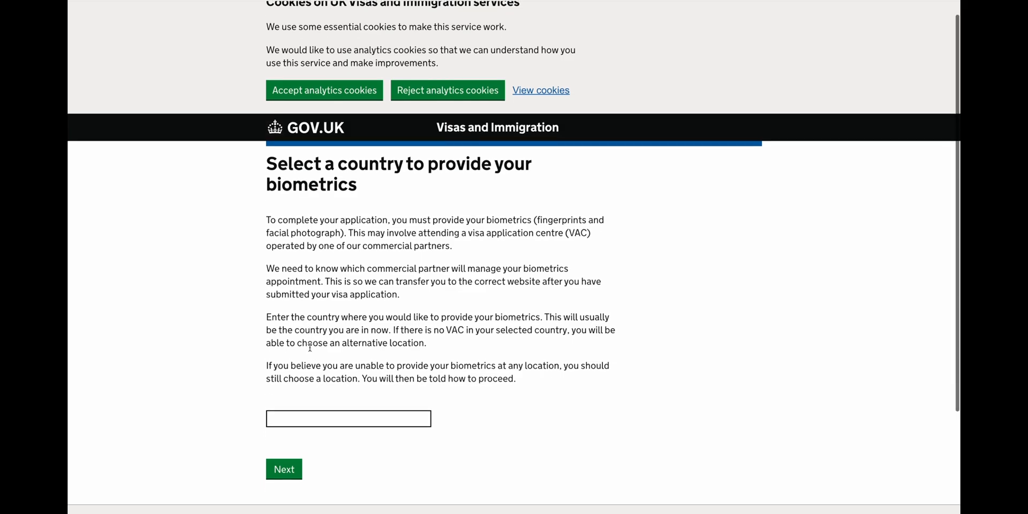
Set India as the country for giving biometrics.
click(310, 349)
text(india)
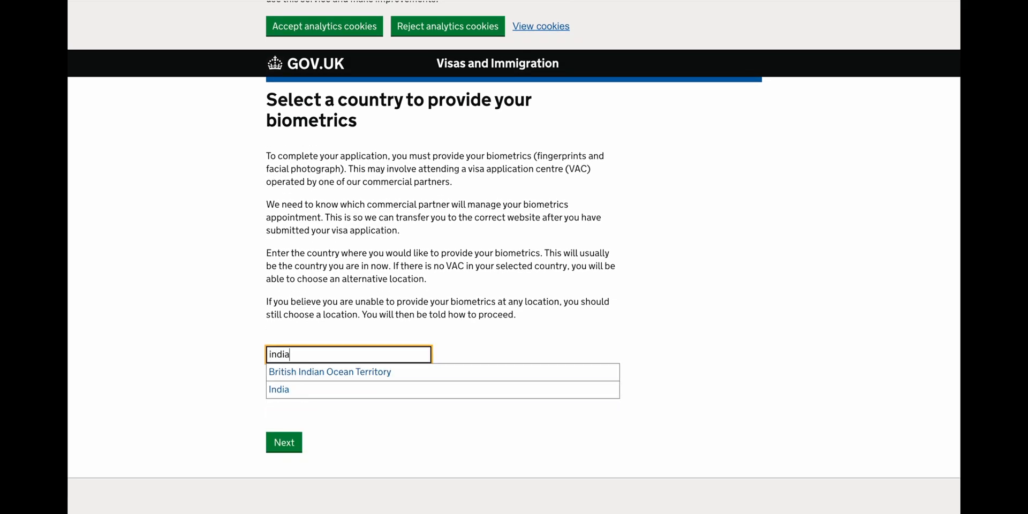
click(278, 390)
click(284, 411)
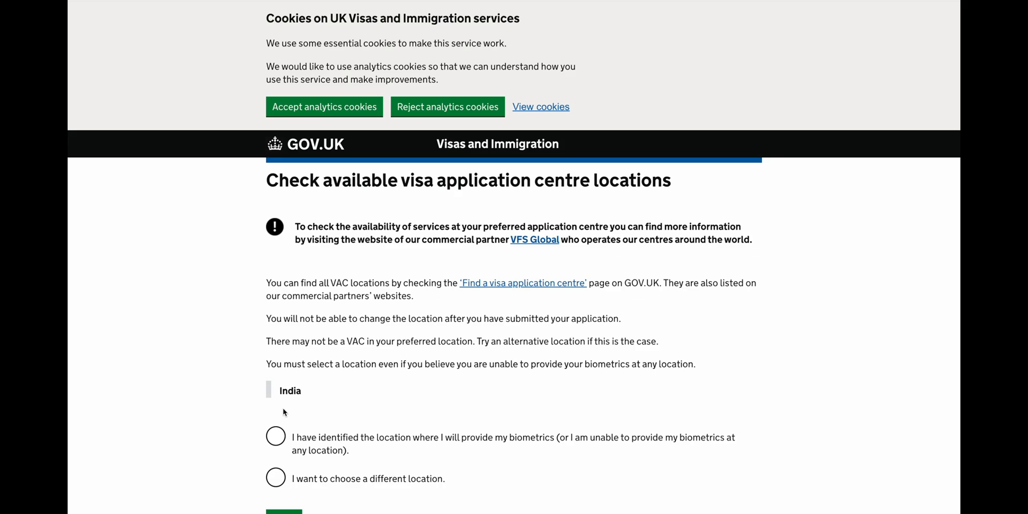
scroll(284, 412, down, 3)
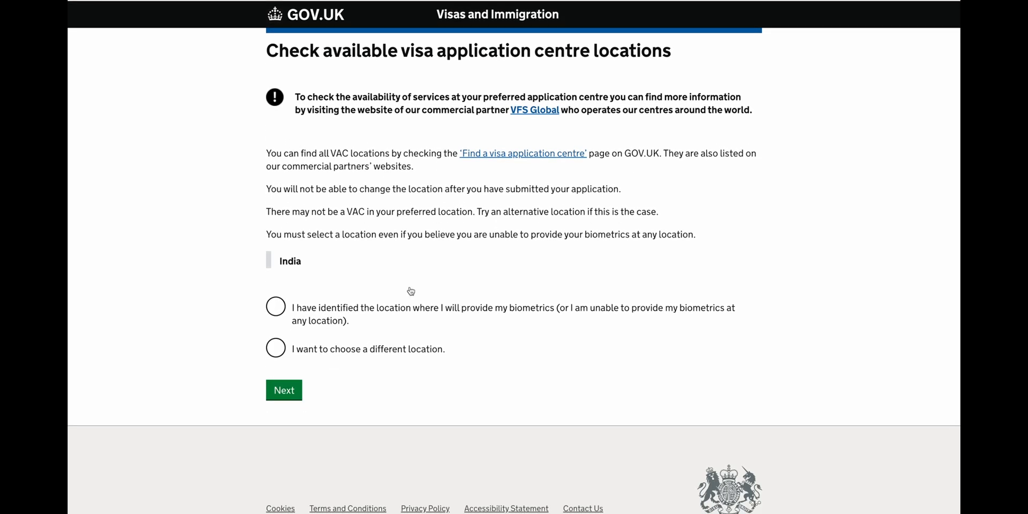
Open the list of visa application centres and scroll to India.
click(512, 156)
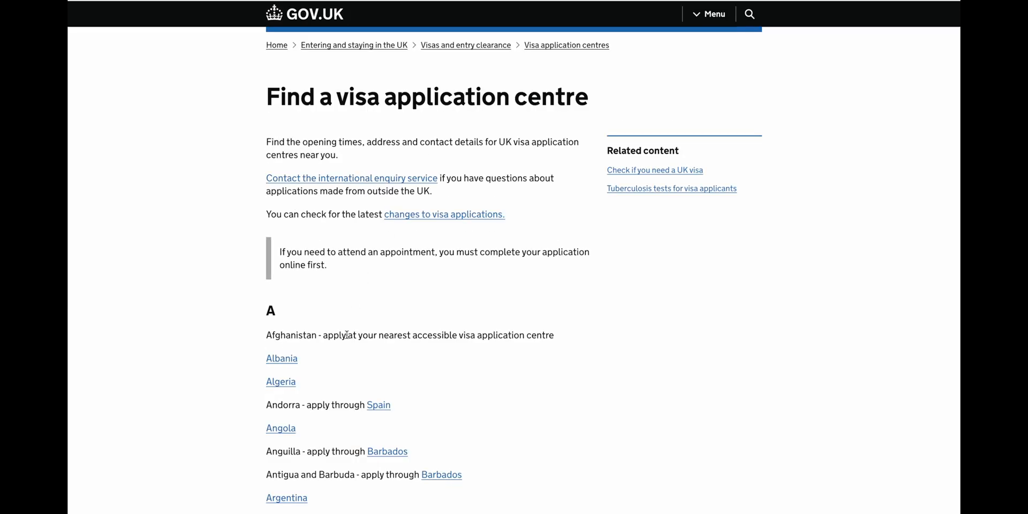
scroll(347, 335, down, 2)
scroll(347, 335, down, 2)
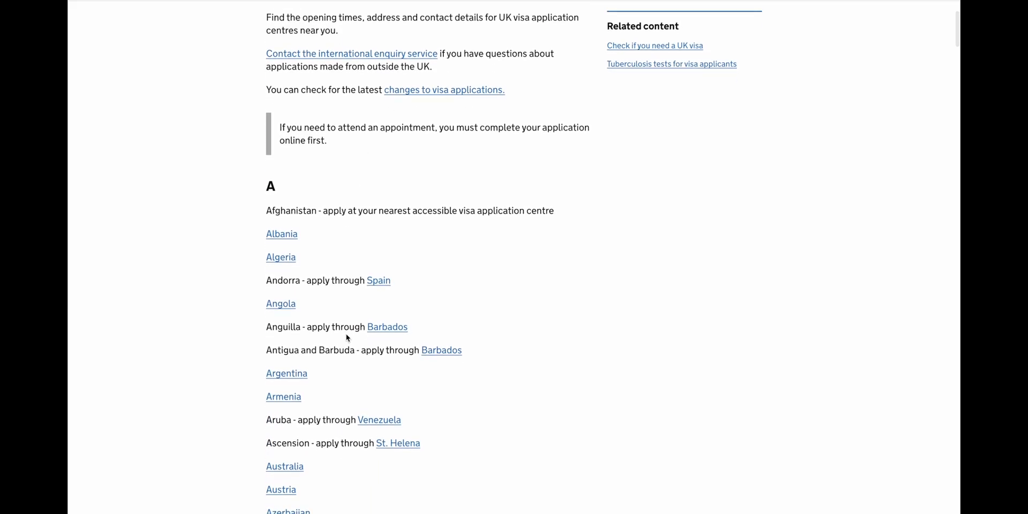
scroll(347, 337, down, 20)
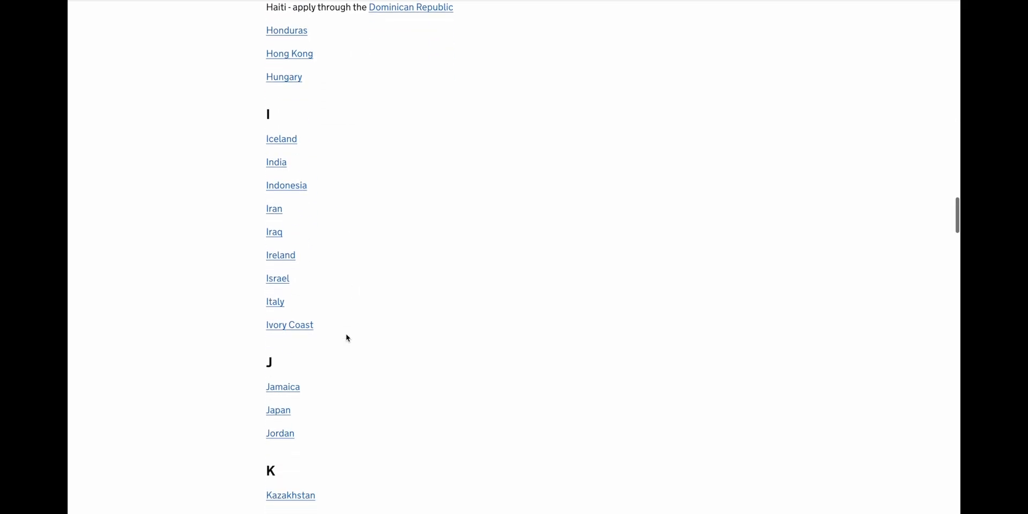
scroll(346, 337, up, 1)
Check the Coimbatore VFS centre's address and hours (Monday–Friday, 08:00–14:00), then return to the GOV.UK tab.
click(282, 97)
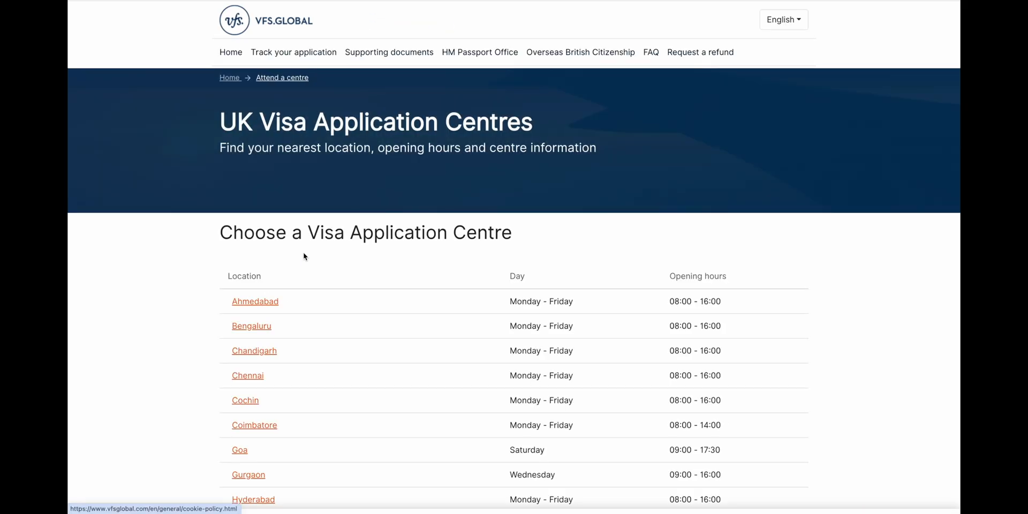
scroll(303, 257, down, 3)
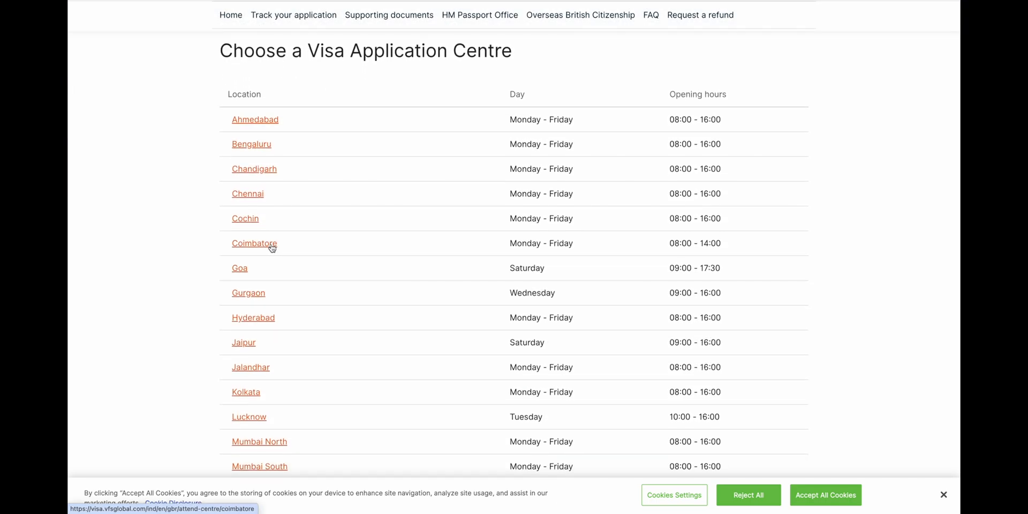
click(271, 245)
scroll(271, 373, down, 3)
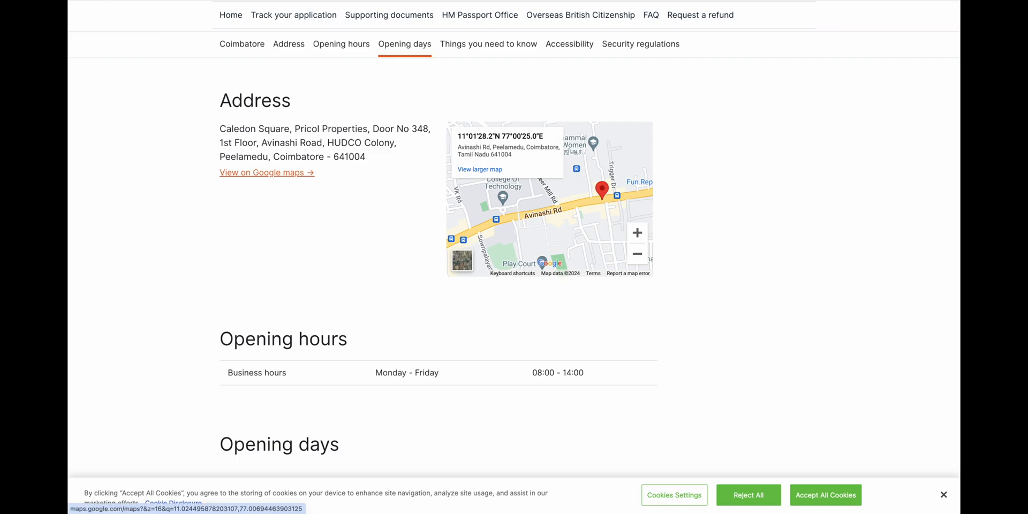
key(ctrl+shift+Tab)
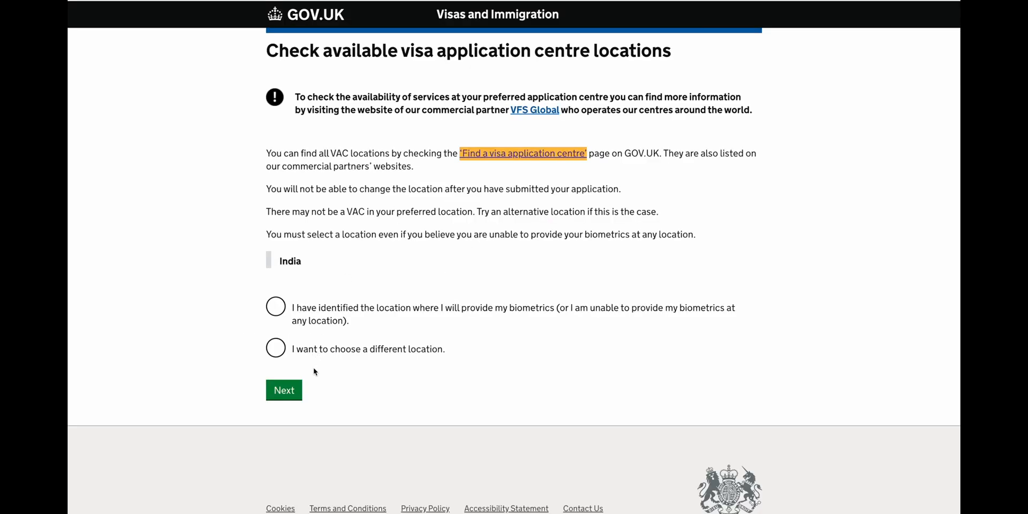
Confirm the biometrics location is identified and choose Apply now on the Dependant Partner visa page.
click(339, 318)
click(291, 392)
scroll(293, 392, down, 3)
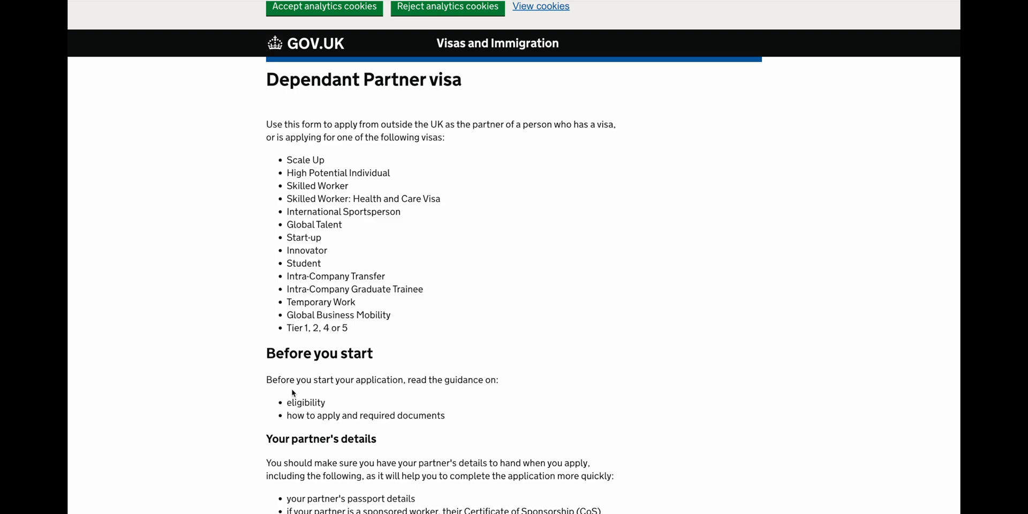
scroll(293, 392, down, 4)
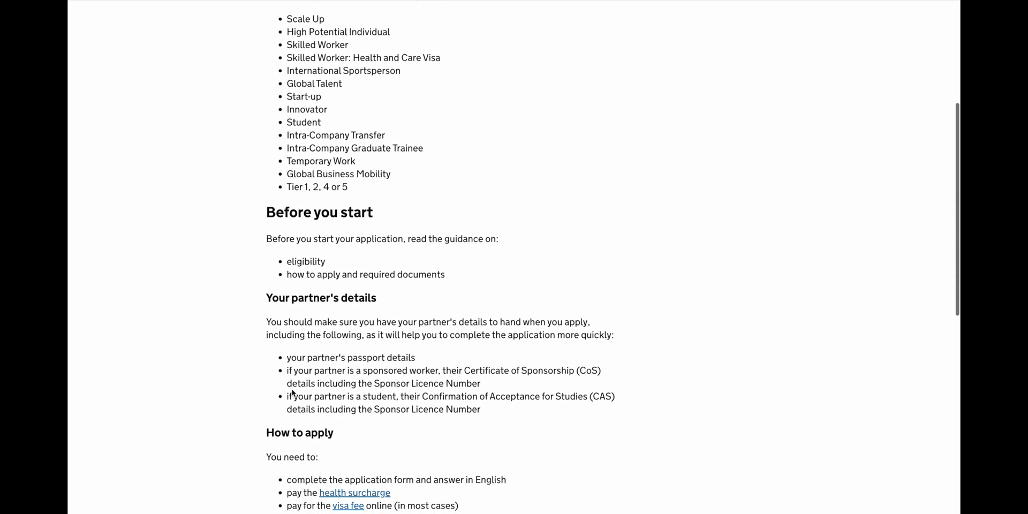
scroll(222, 414, down, 4)
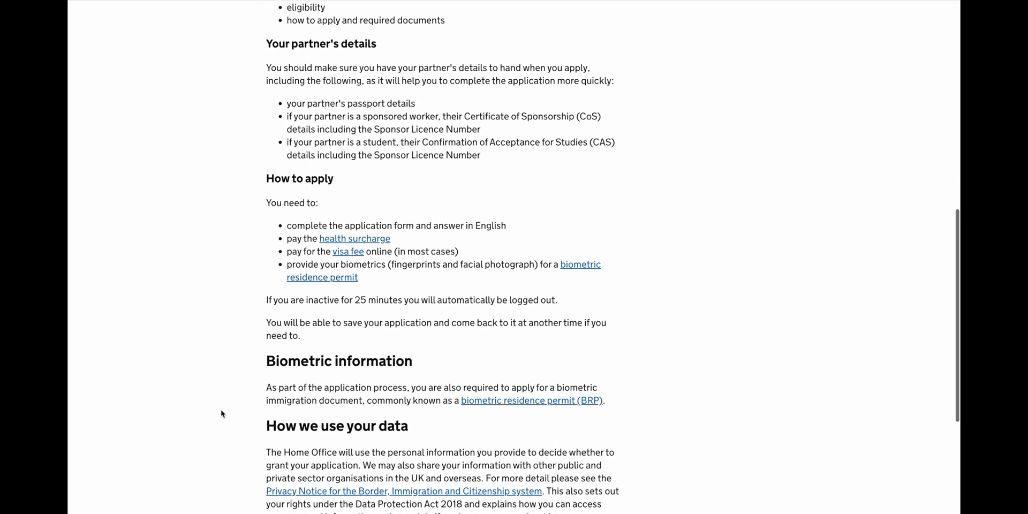
scroll(222, 414, down, 2)
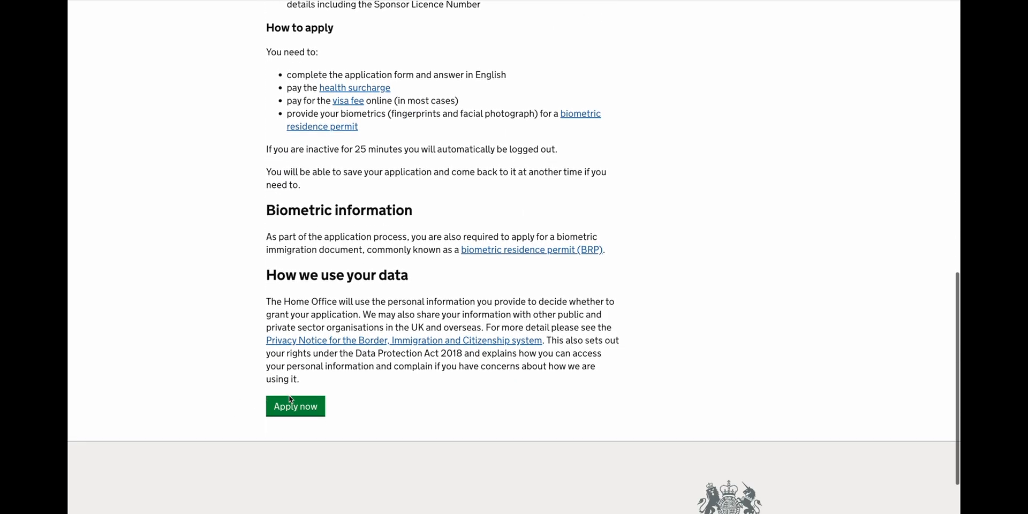
click(294, 406)
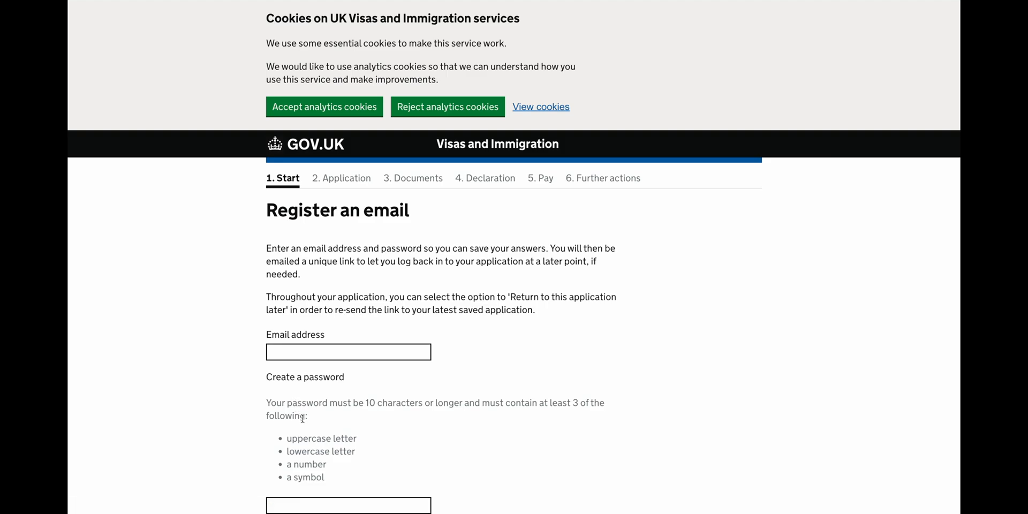
Register an email address with a password and its confirmation, then save and continue.
scroll(303, 417, down, 2)
click(321, 217)
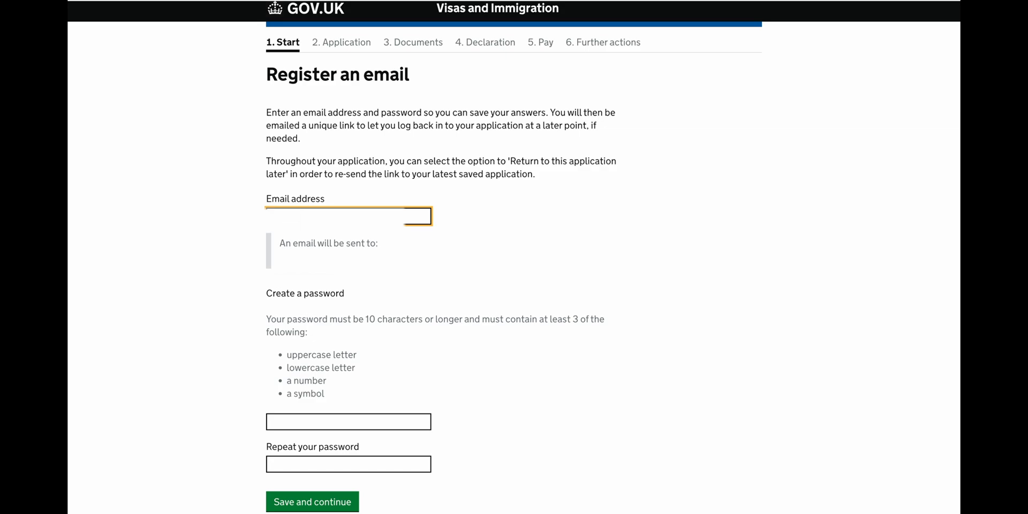
click(348, 422)
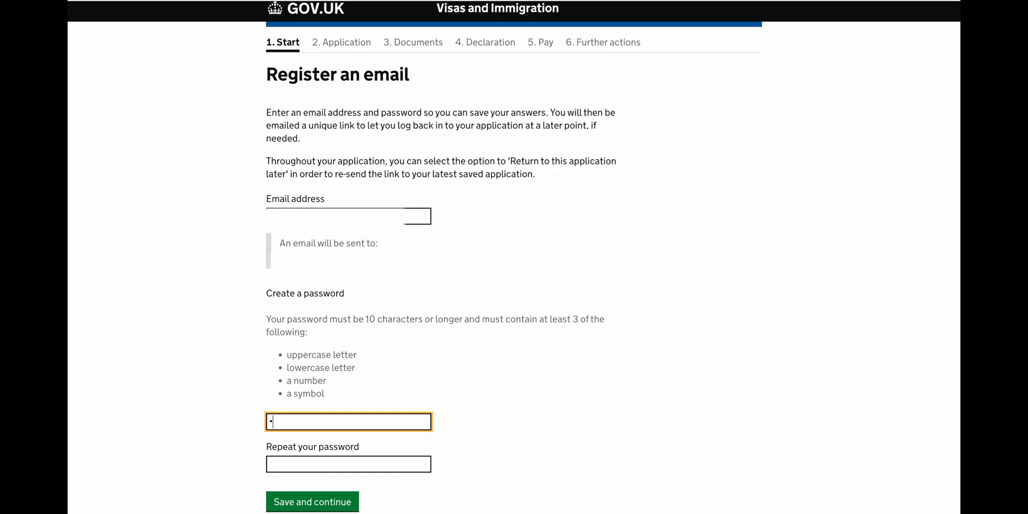
text(•••••••••••)
click(348, 464)
text(•••••••••••)
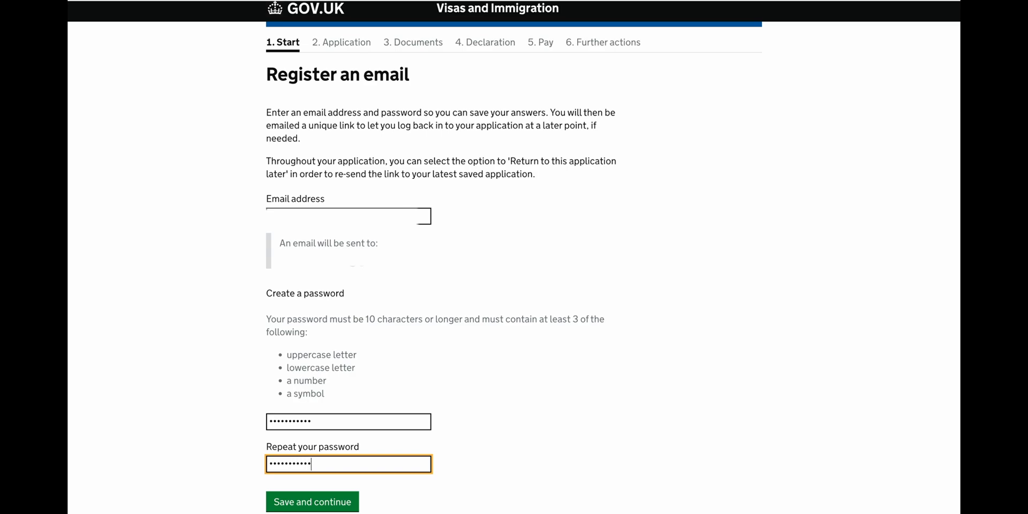
scroll(378, 385, down, 1)
click(310, 438)
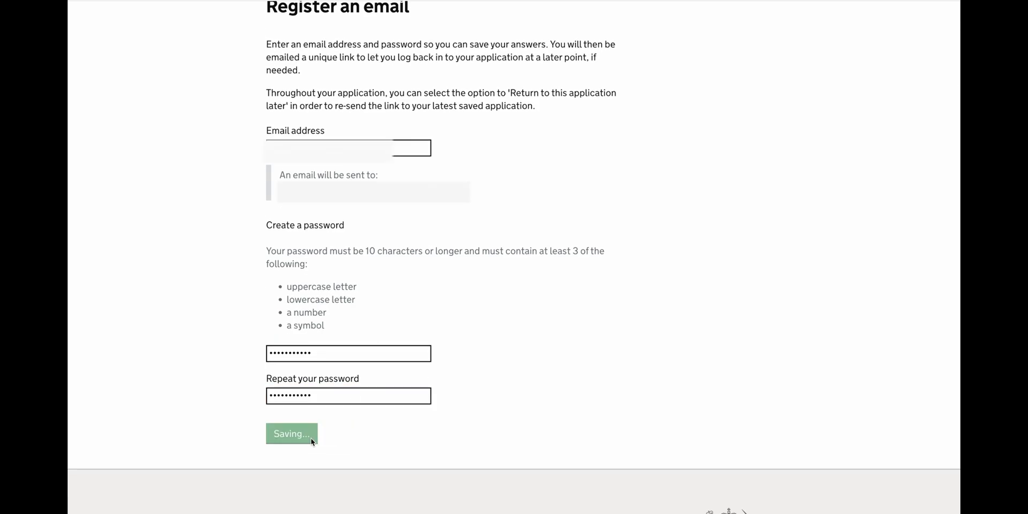
scroll(310, 438, down, 1)
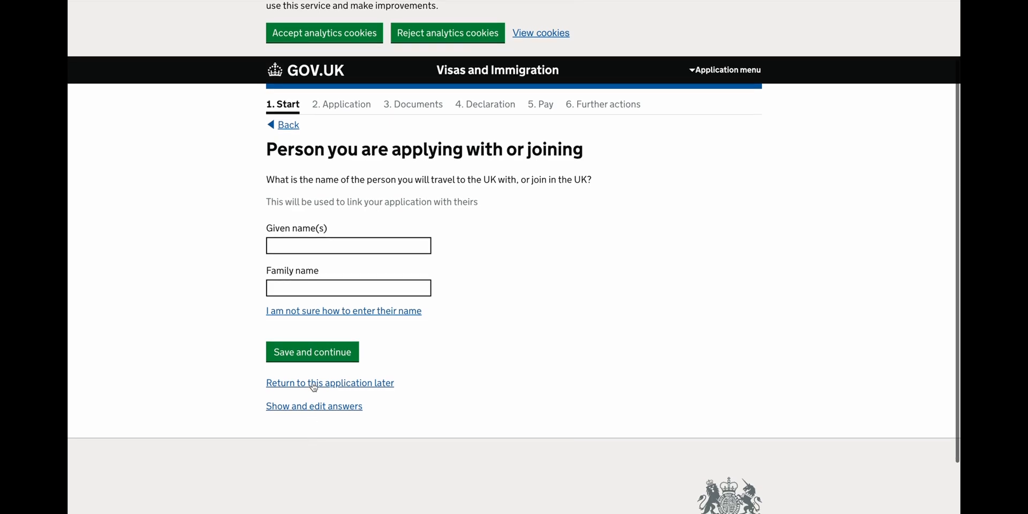
Fill in the partner's given and family names and save them.
click(331, 243)
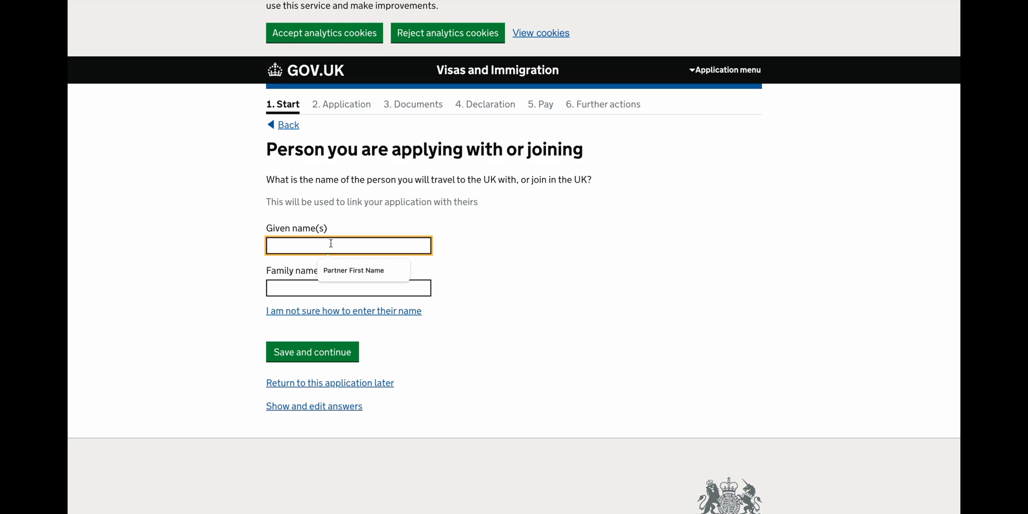
click(348, 272)
click(323, 287)
click(331, 315)
click(350, 353)
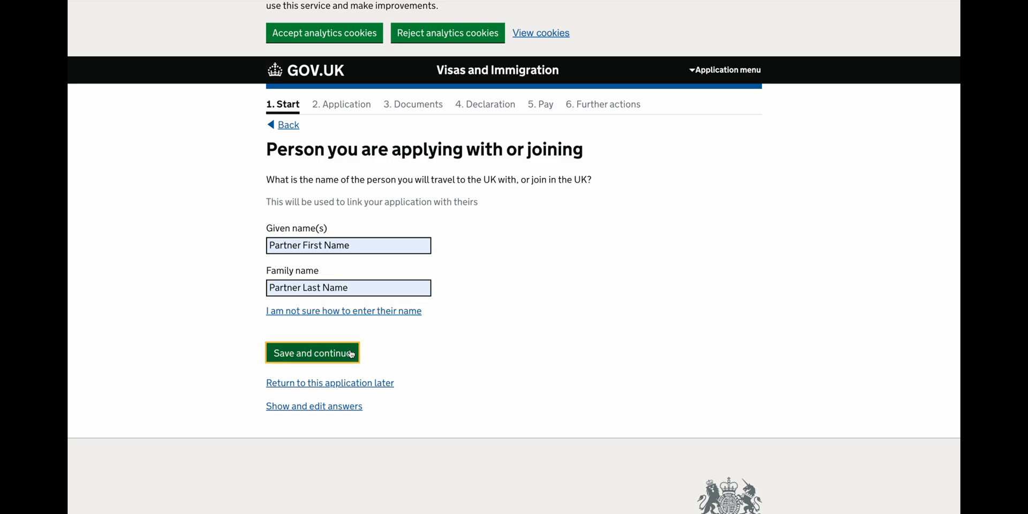
scroll(350, 351, down, 2)
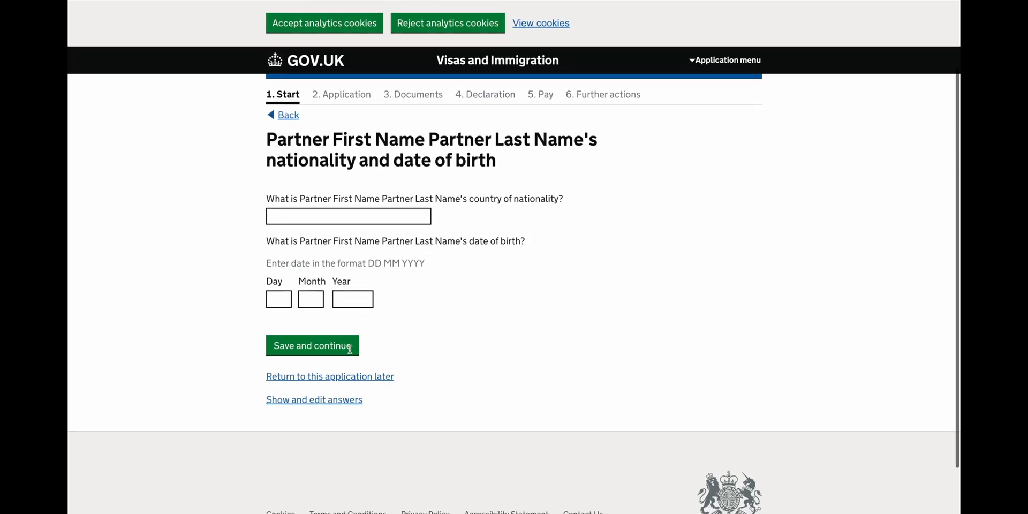
Set the partner's nationality to India with birth date 01/01/1995 and save.
click(370, 217)
text(indi)
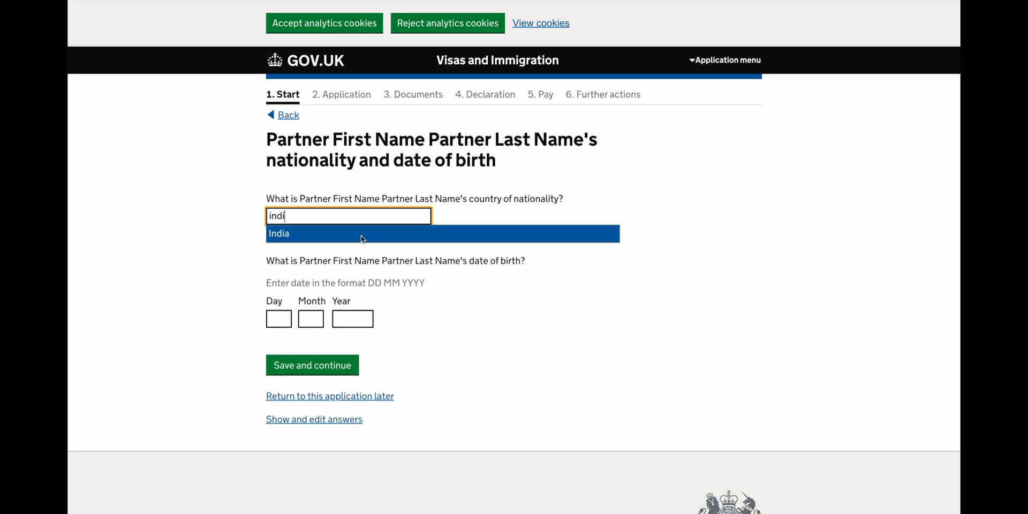
click(361, 237)
scroll(360, 236, down, 2)
click(286, 295)
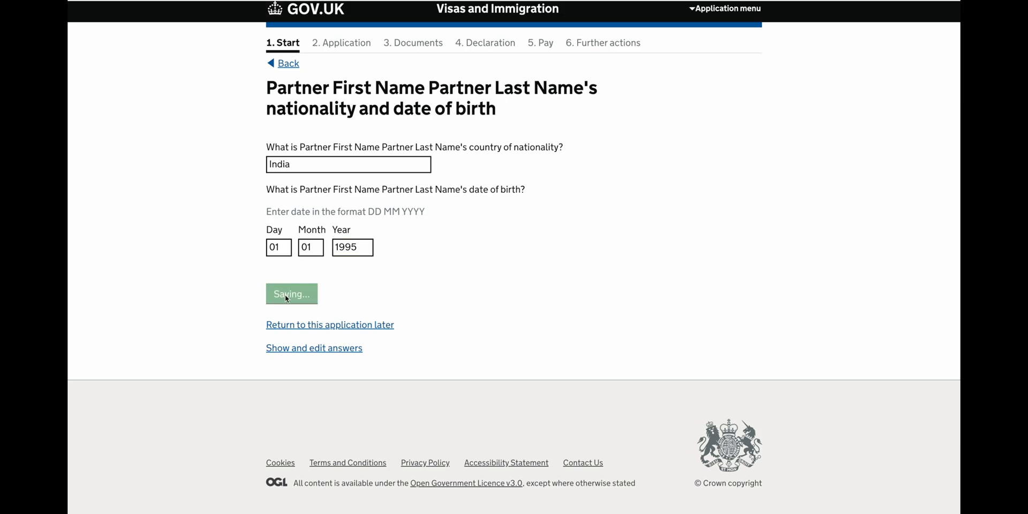
scroll(285, 295, down, 1)
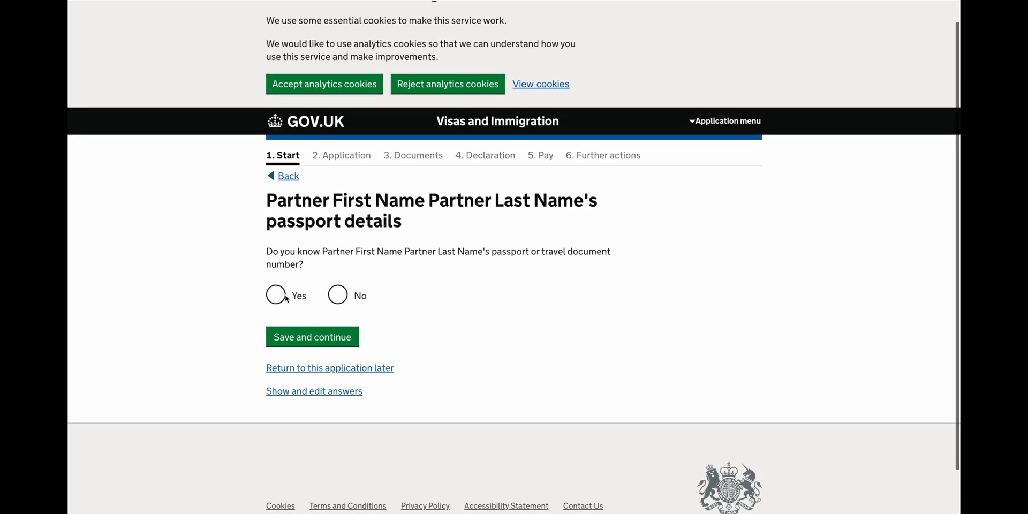
Confirm the partner's passport number is known, enter it, and save the passport details.
click(287, 297)
scroll(319, 338, down, 1)
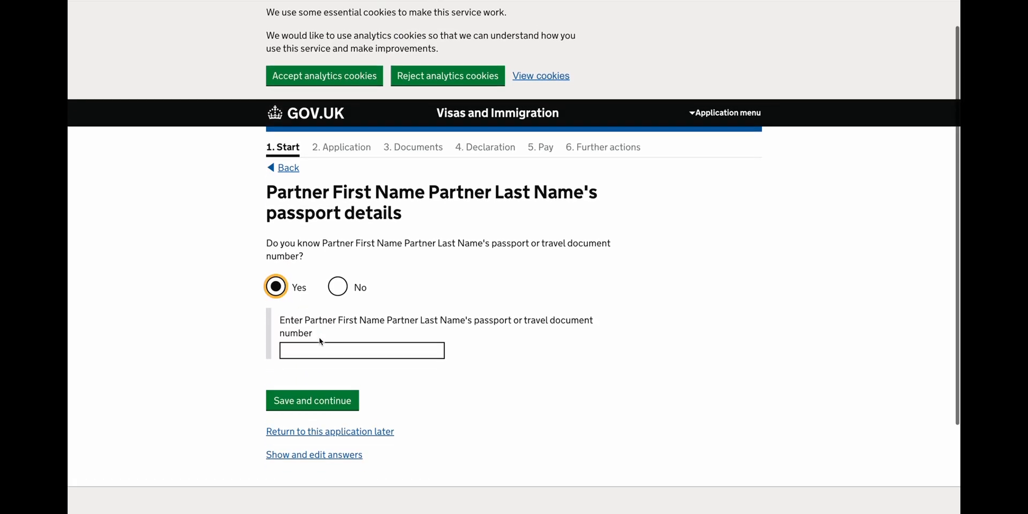
scroll(319, 340, down, 2)
click(331, 295)
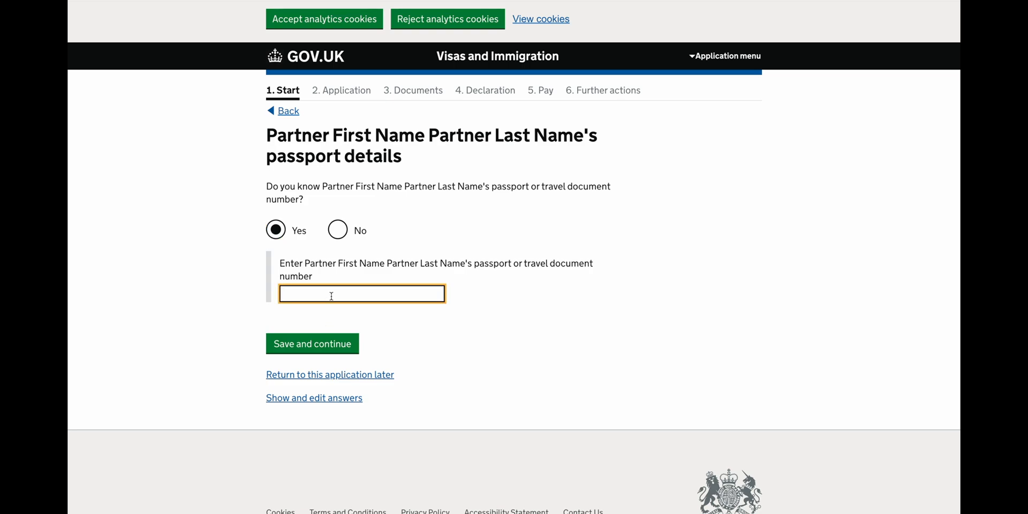
text(A1234567)
click(316, 352)
Record that you are travelling to the UK after your partner.
scroll(316, 355, down, 2)
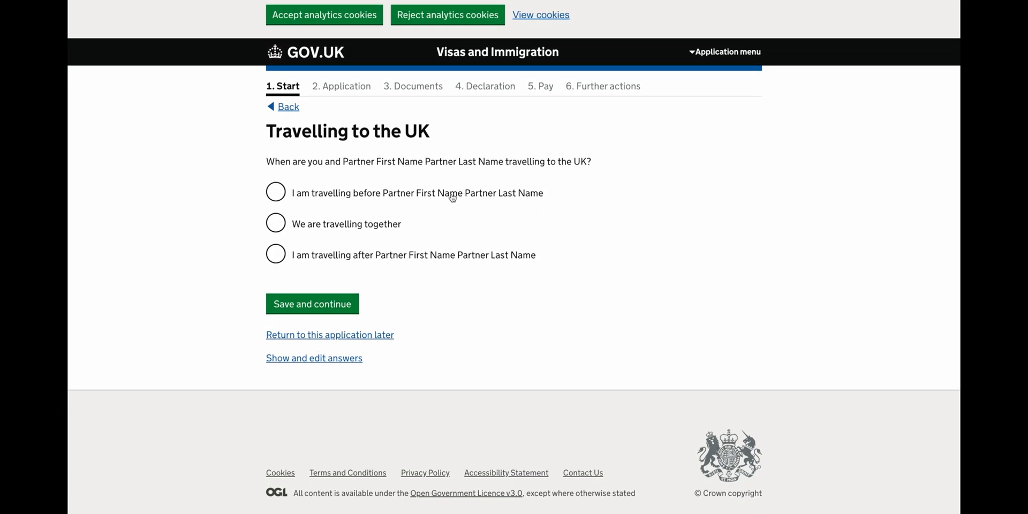
click(364, 265)
click(326, 308)
scroll(324, 304, down, 2)
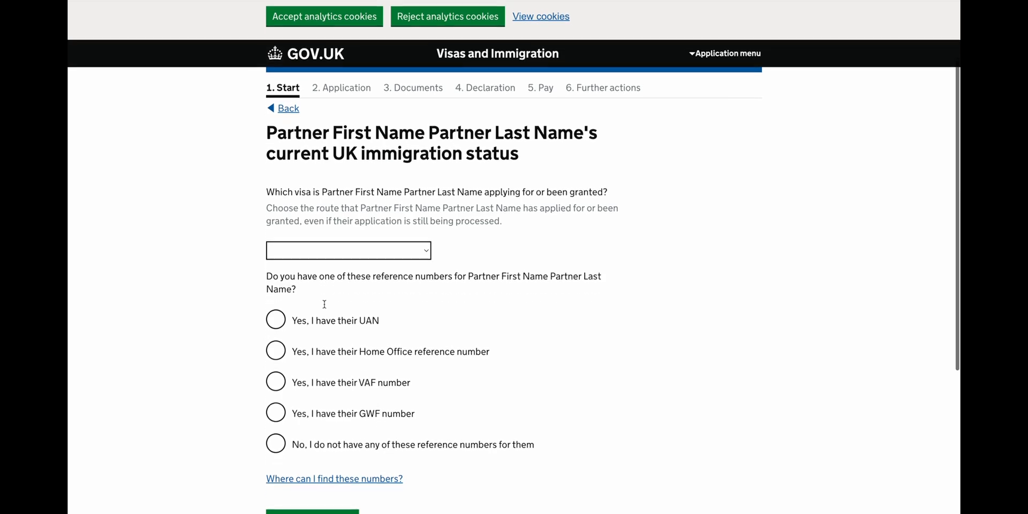
scroll(324, 304, down, 1)
Choose Skilled Worker as the partner's visa route and enter the partner's UAN.
click(356, 222)
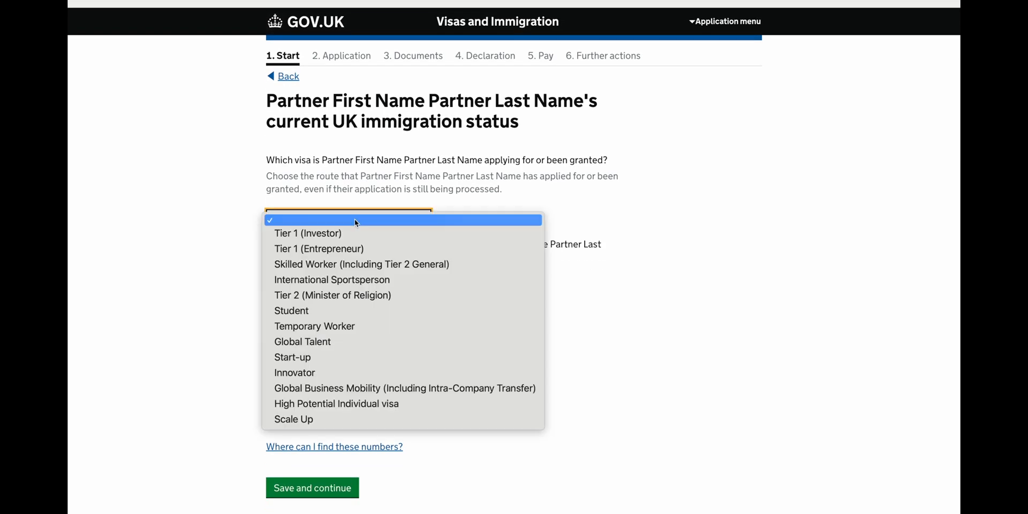
click(352, 266)
scroll(351, 274, down, 2)
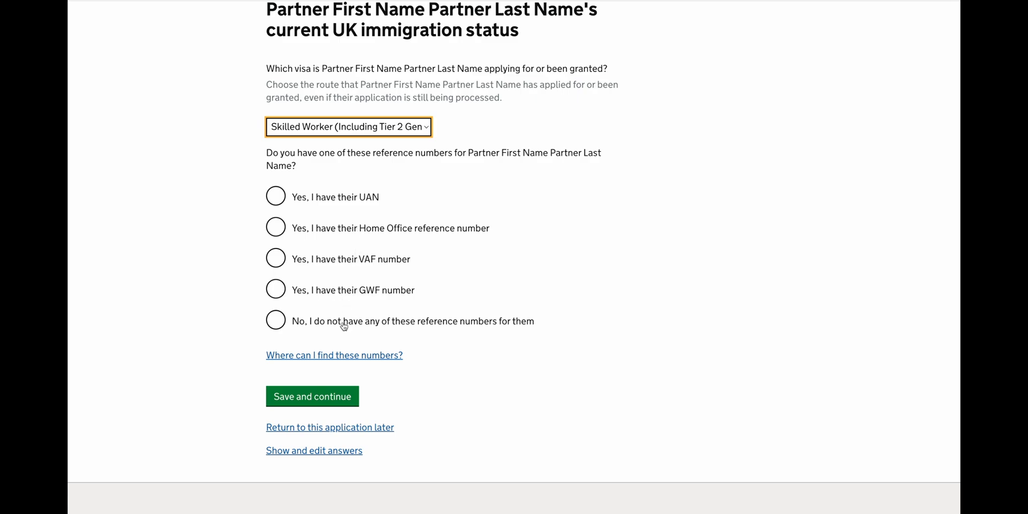
click(341, 197)
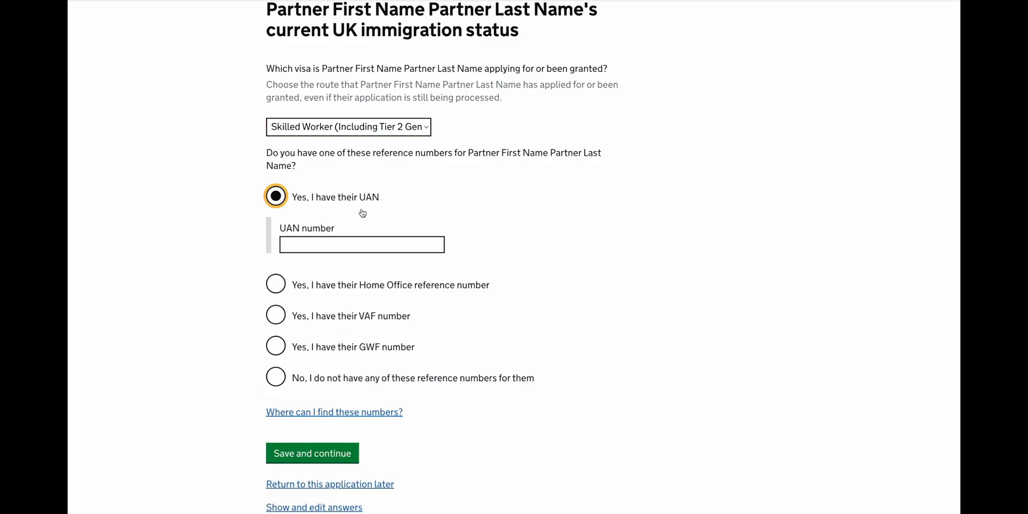
click(325, 244)
text(12)
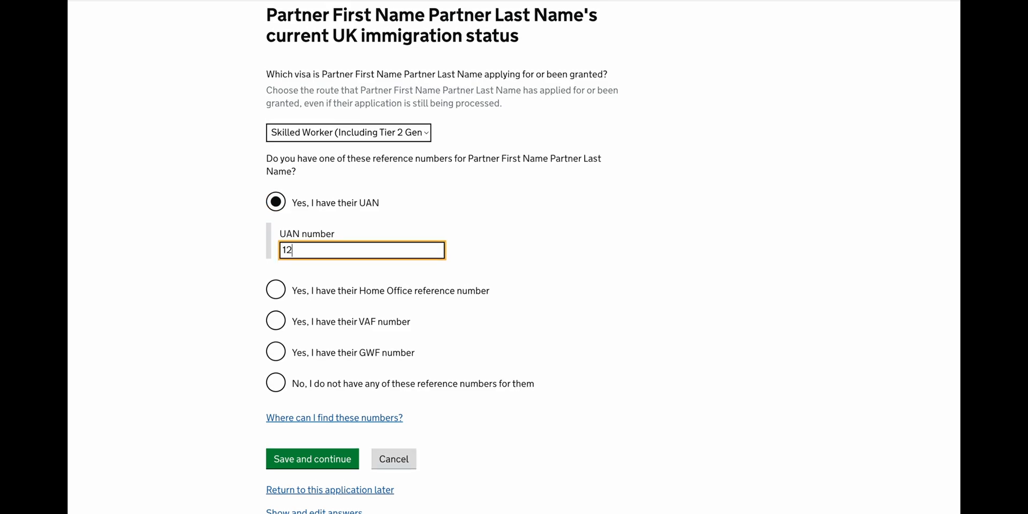
text(34-5678-1234-5678)
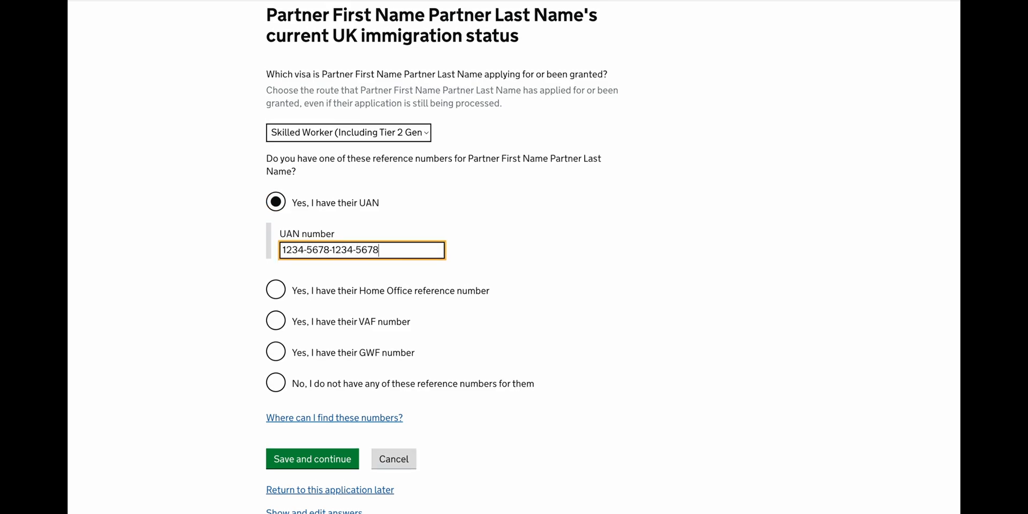
click(315, 458)
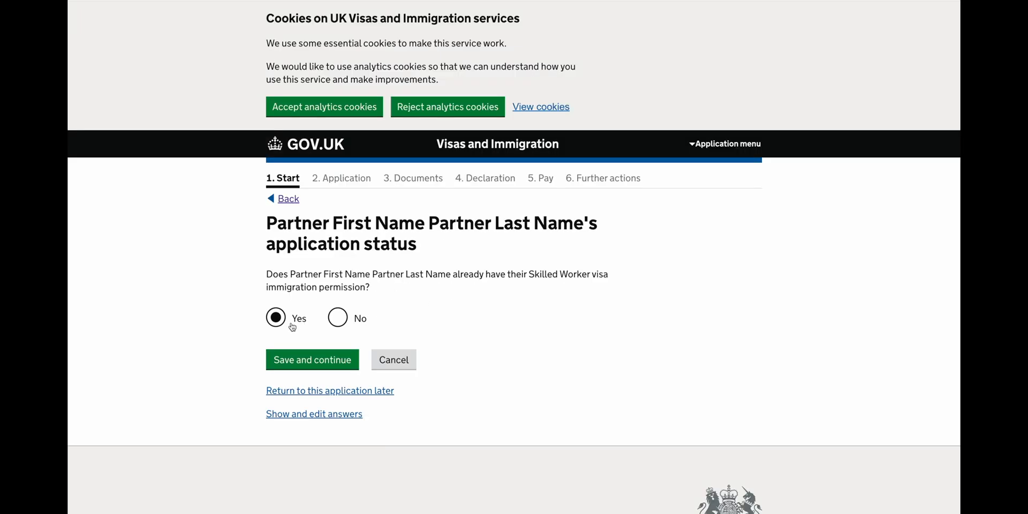
Save the application status, then enter the partner's sponsor licence number and SOC code 1600.
click(296, 358)
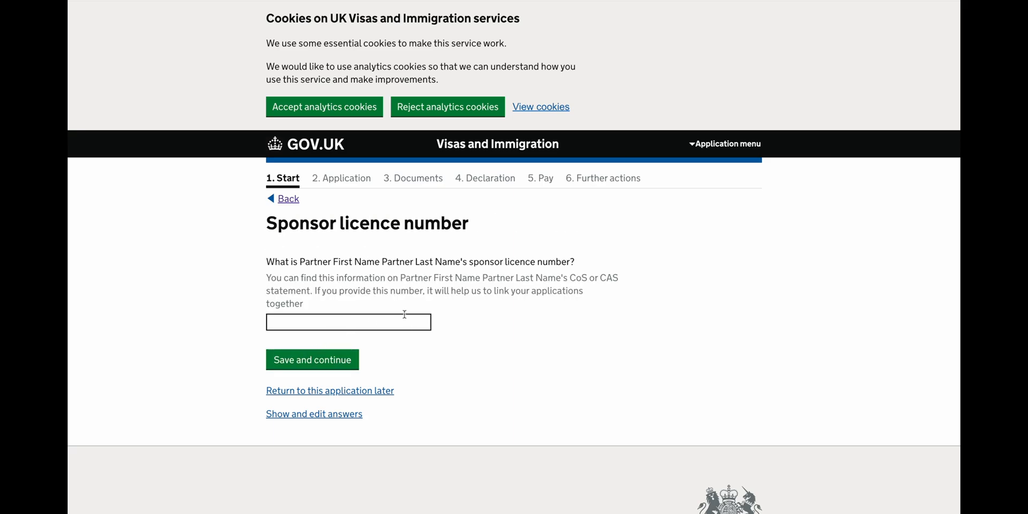
click(404, 318)
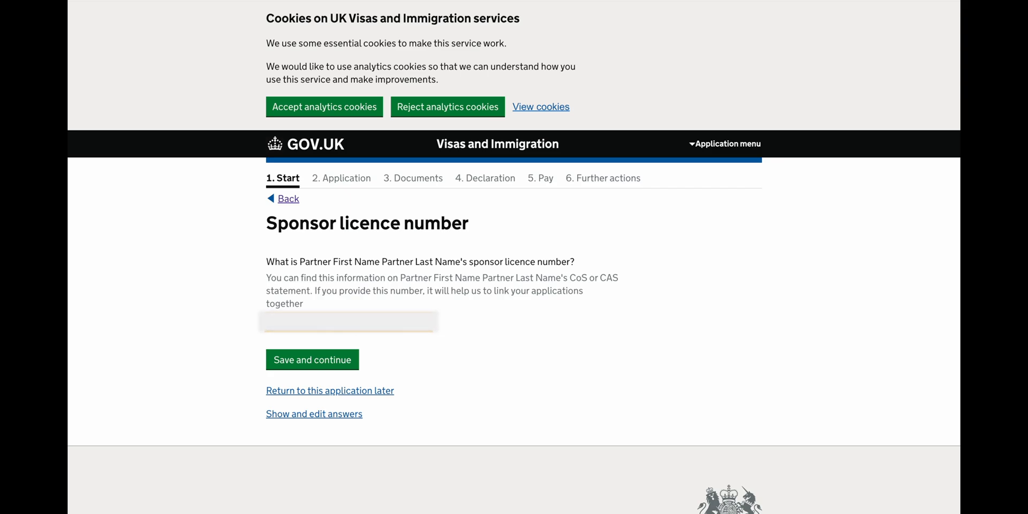
click(310, 358)
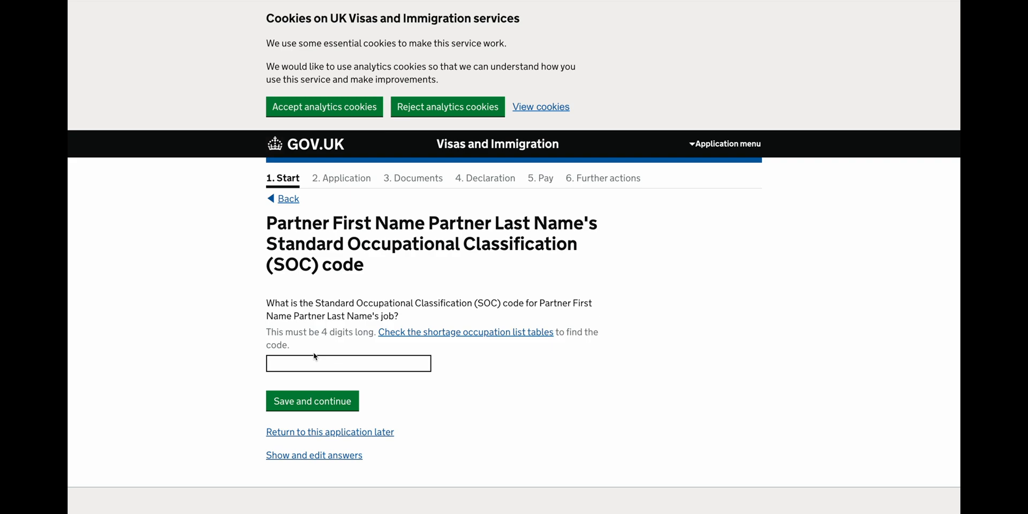
click(311, 361)
text(1600)
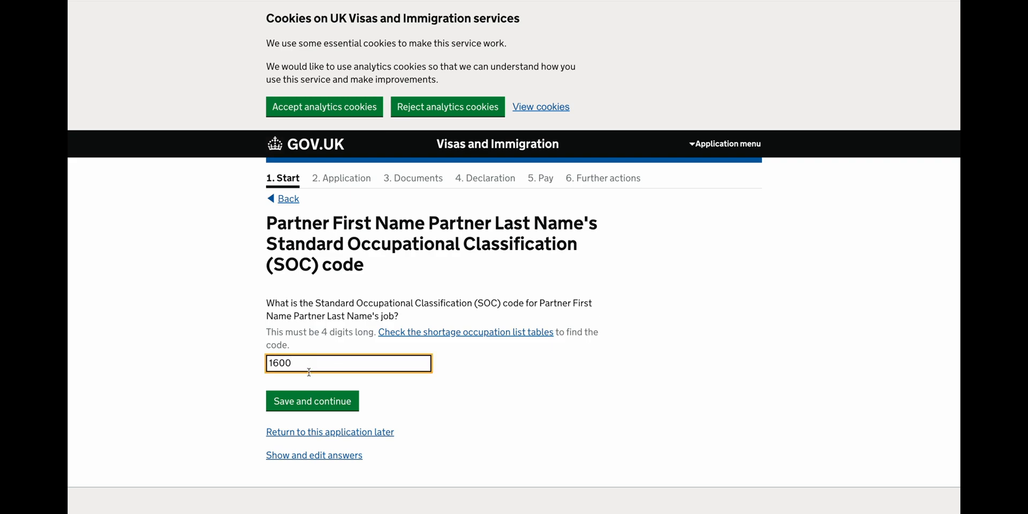
click(293, 407)
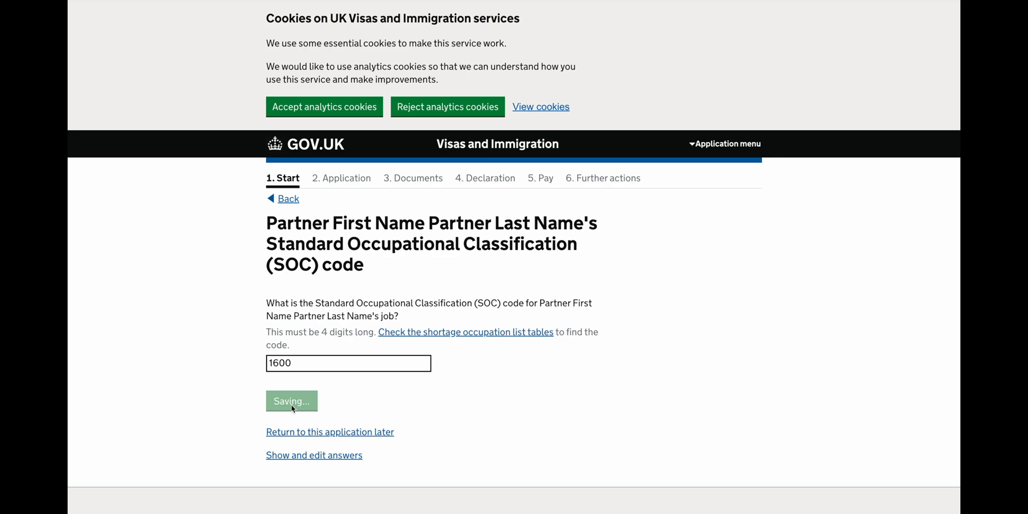
Answer No to the Health and Care visa and shortage occupation questions.
scroll(293, 409, down, 1)
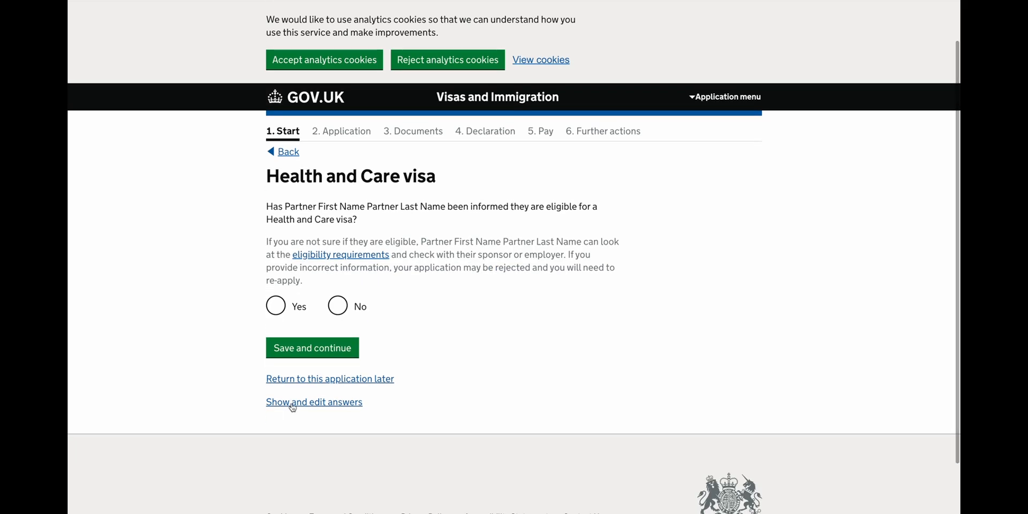
click(337, 306)
click(320, 349)
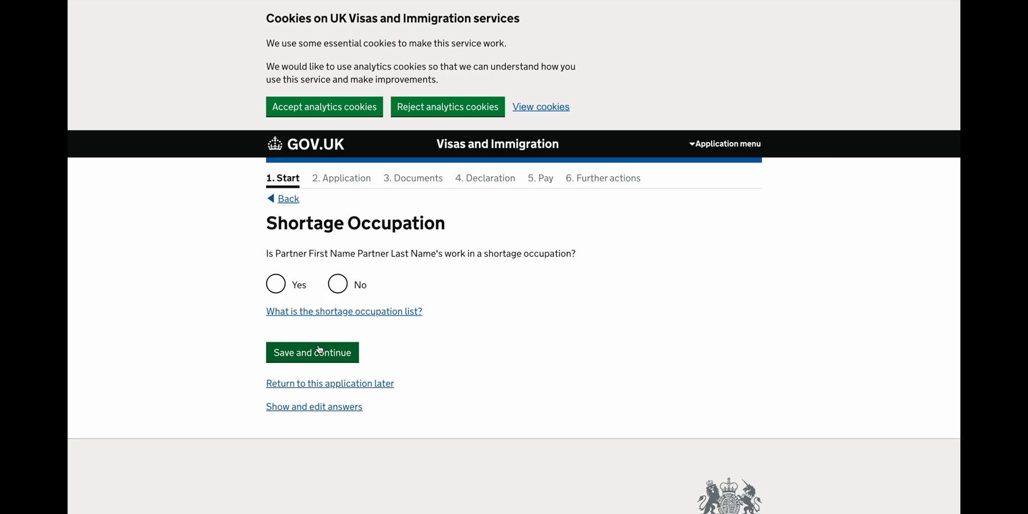
scroll(321, 332, down, 1)
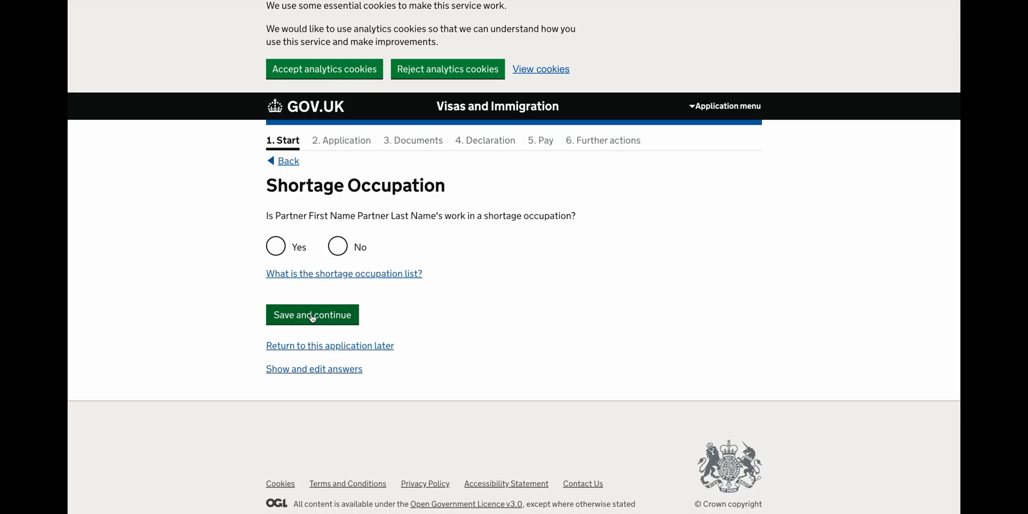
click(340, 247)
click(347, 274)
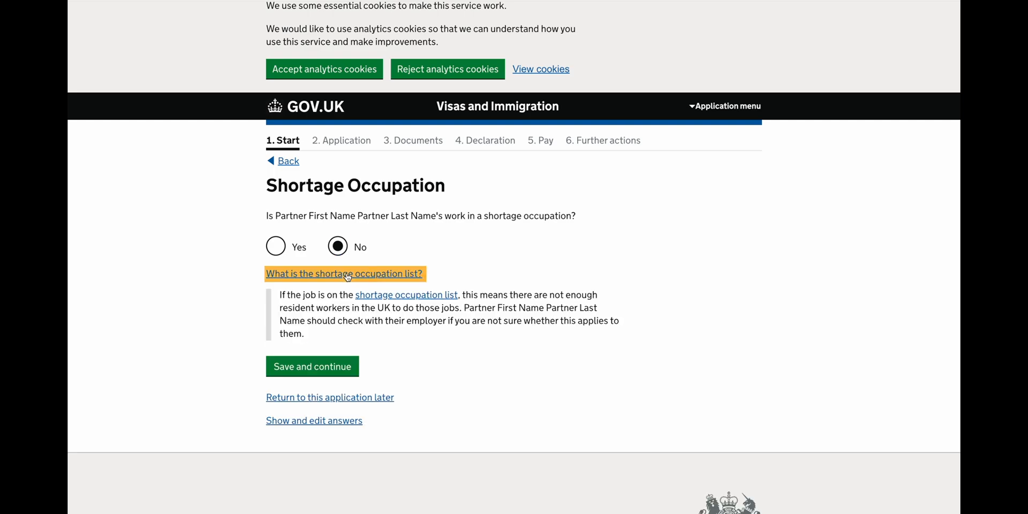
key(Tab)
click(289, 254)
click(302, 273)
click(324, 315)
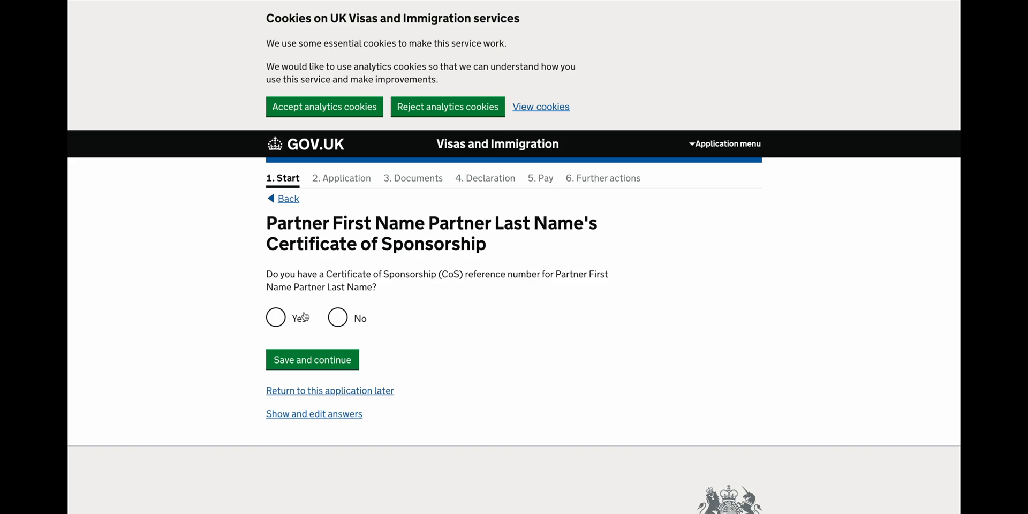
Confirm having the Certificate of Sponsorship reference and set the sponsorship length to more than 3 years.
click(277, 321)
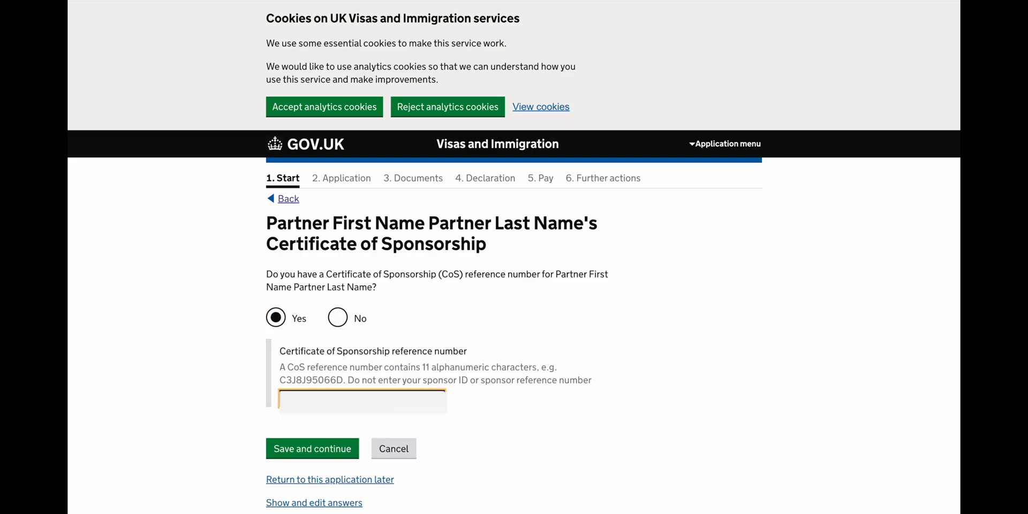
click(311, 449)
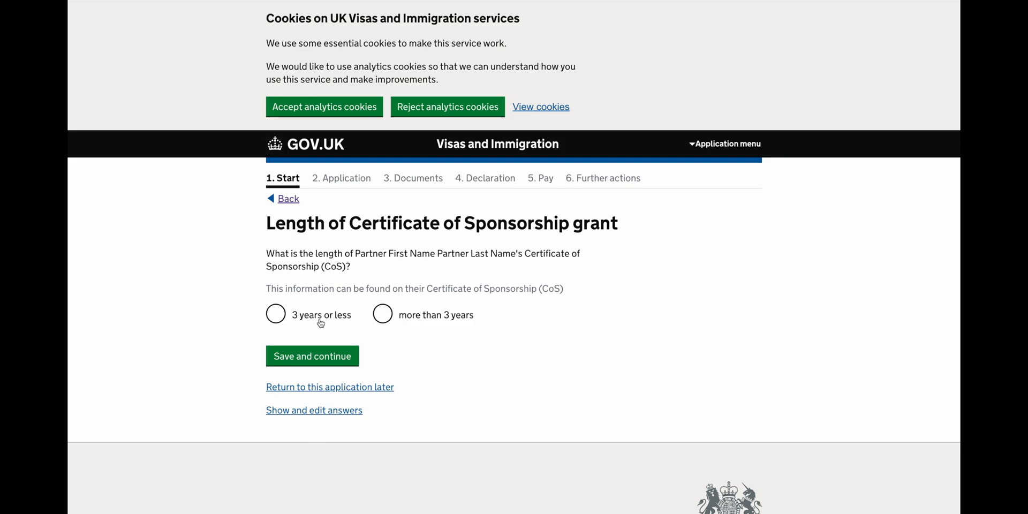
click(381, 320)
click(346, 362)
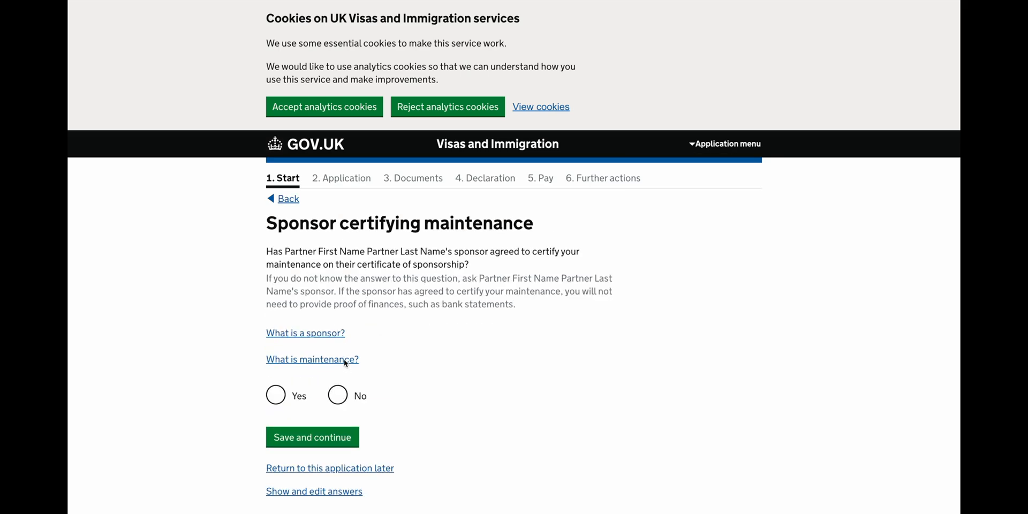
Answer No to the sponsor certifying maintenance and save the answer.
scroll(345, 362, down, 2)
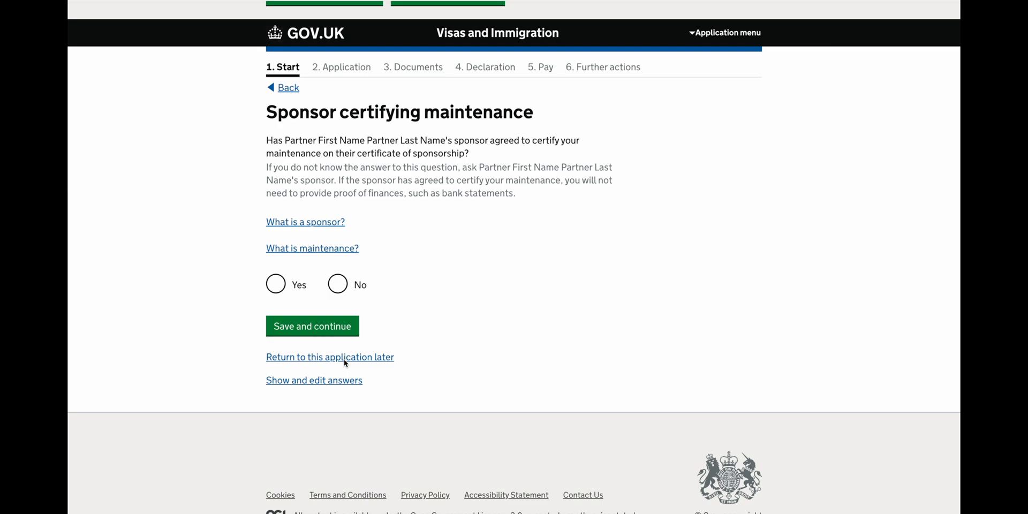
click(344, 293)
click(325, 327)
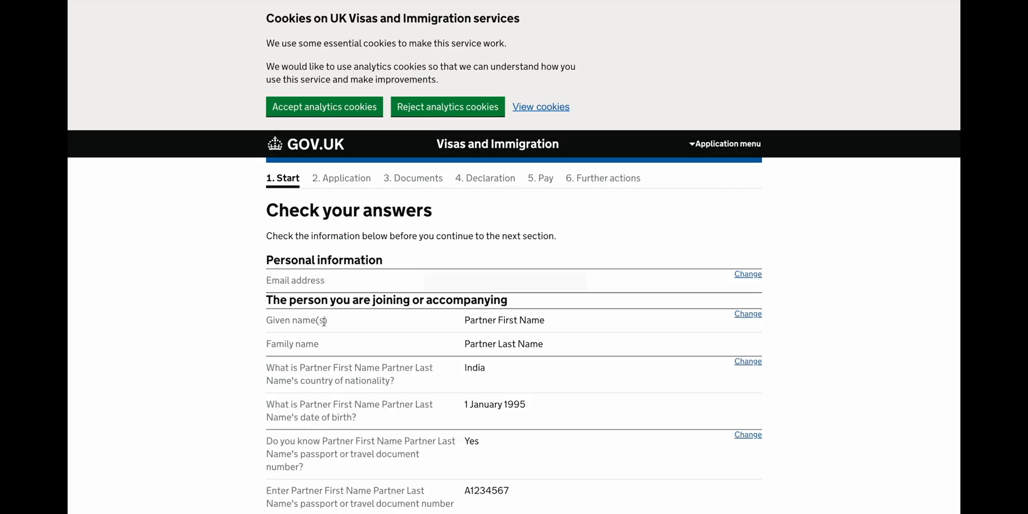
scroll(324, 321, down, 20)
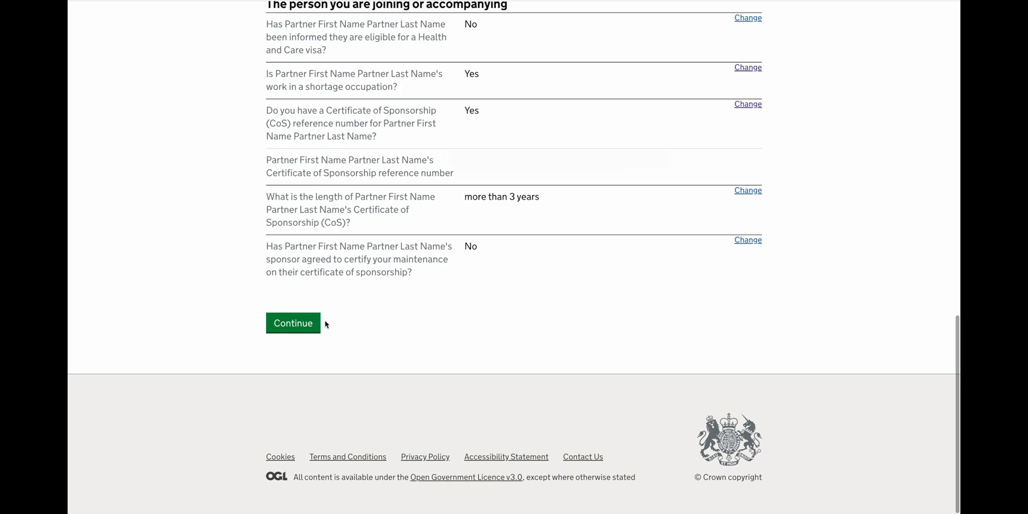
Confirm the email address belongs to the applicant and declare no other email addresses.
click(298, 330)
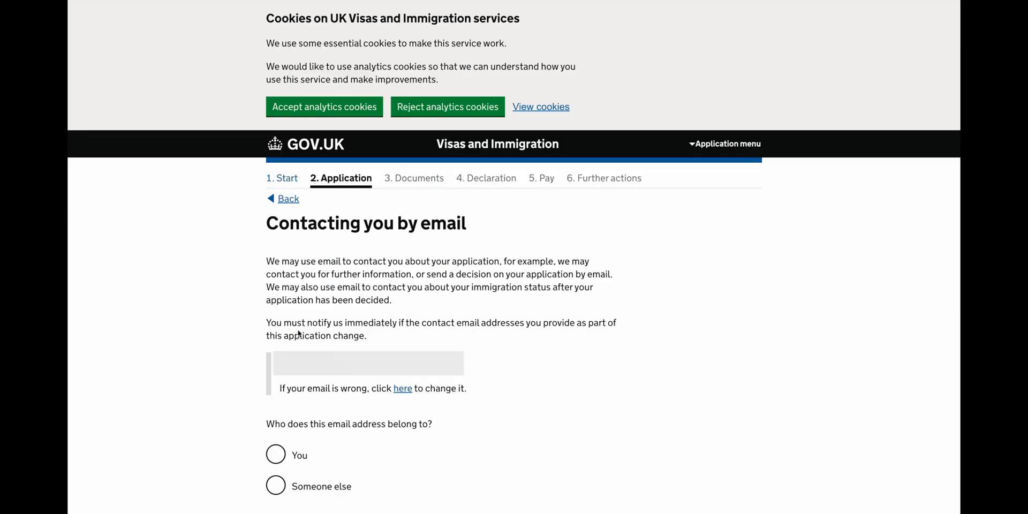
scroll(298, 333, down, 3)
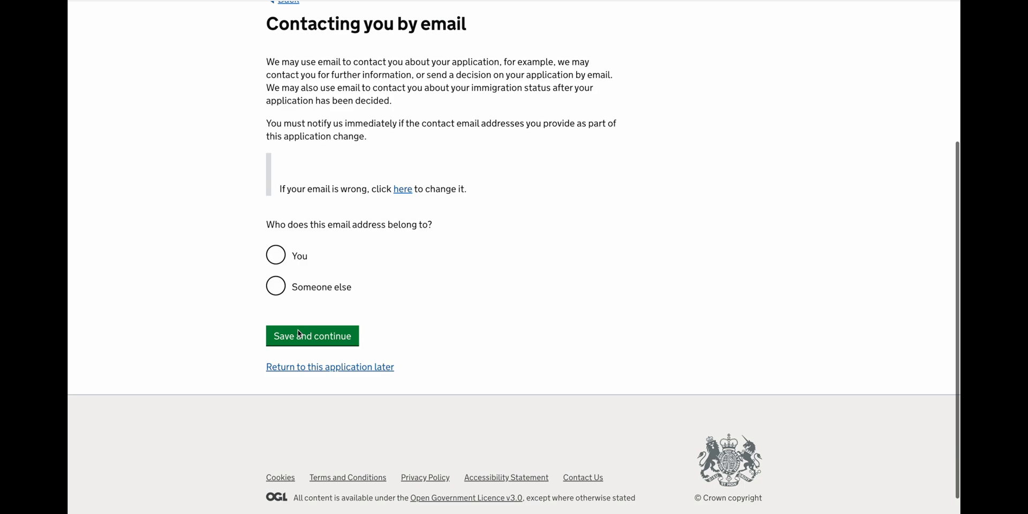
click(302, 262)
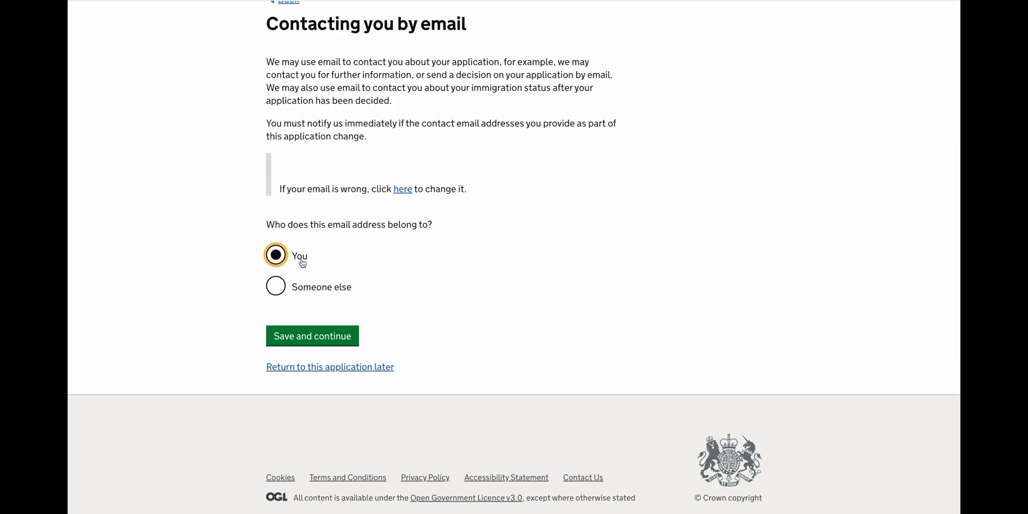
click(309, 343)
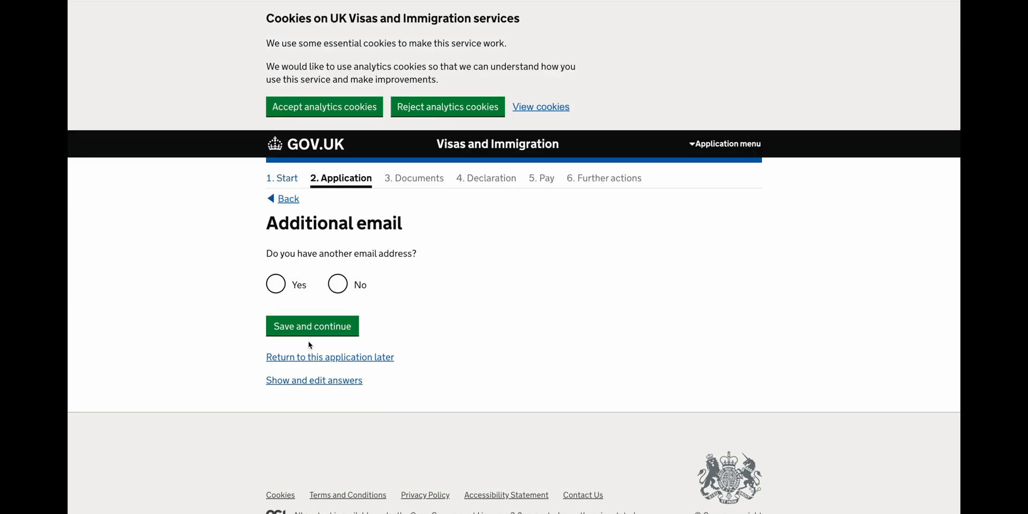
click(338, 287)
click(331, 321)
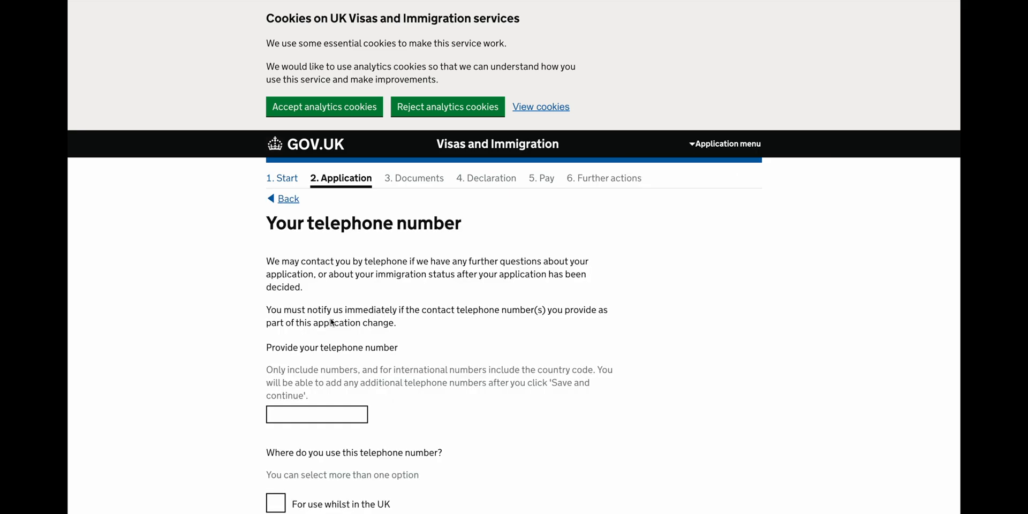
Add the applicant's telephone number as a mobile number used in the UK.
scroll(330, 322, down, 2)
click(330, 299)
text(01234567890)
scroll(330, 309, down, 2)
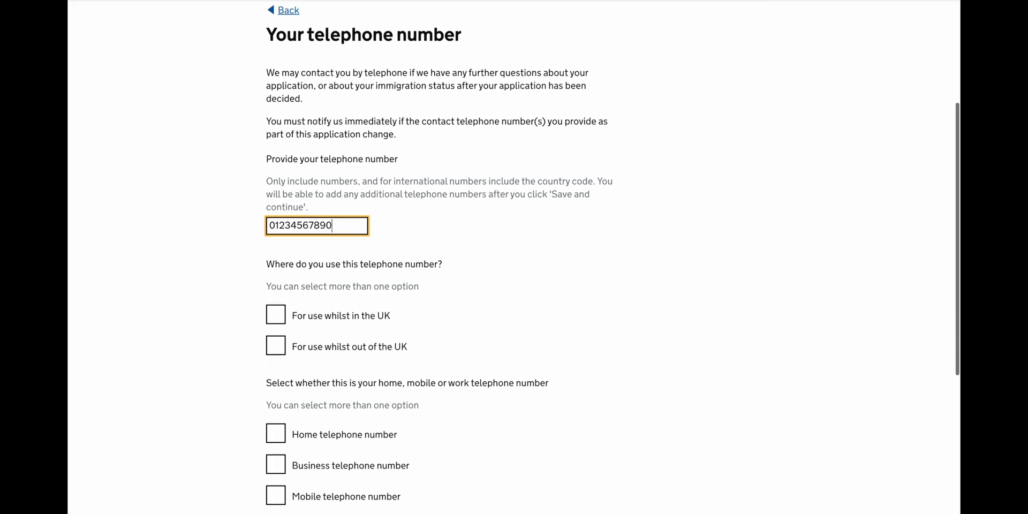
click(323, 269)
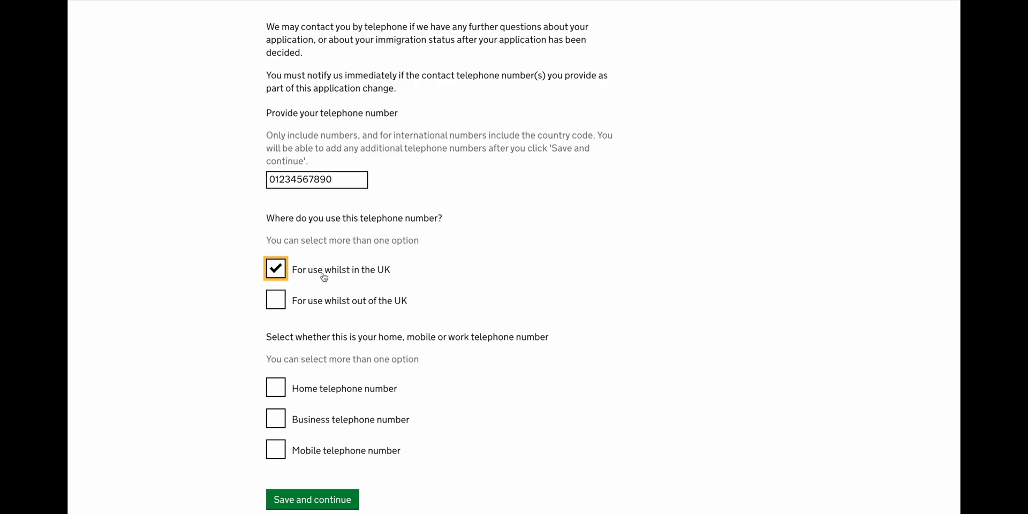
scroll(327, 273, down, 1)
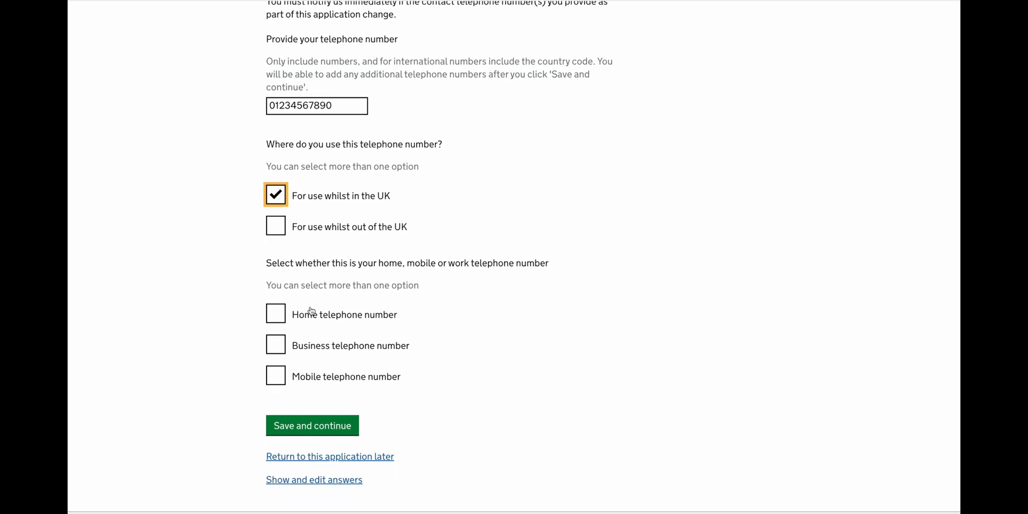
click(311, 381)
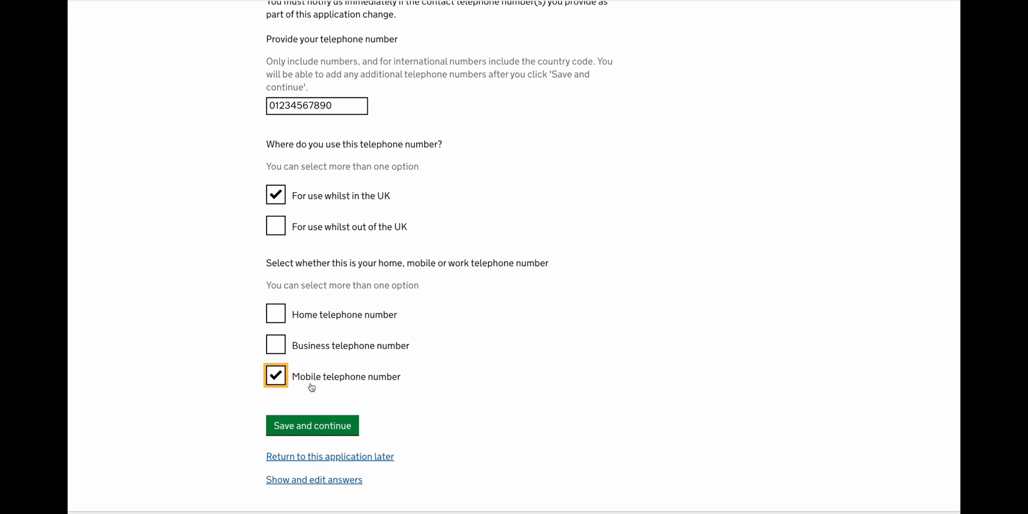
click(310, 425)
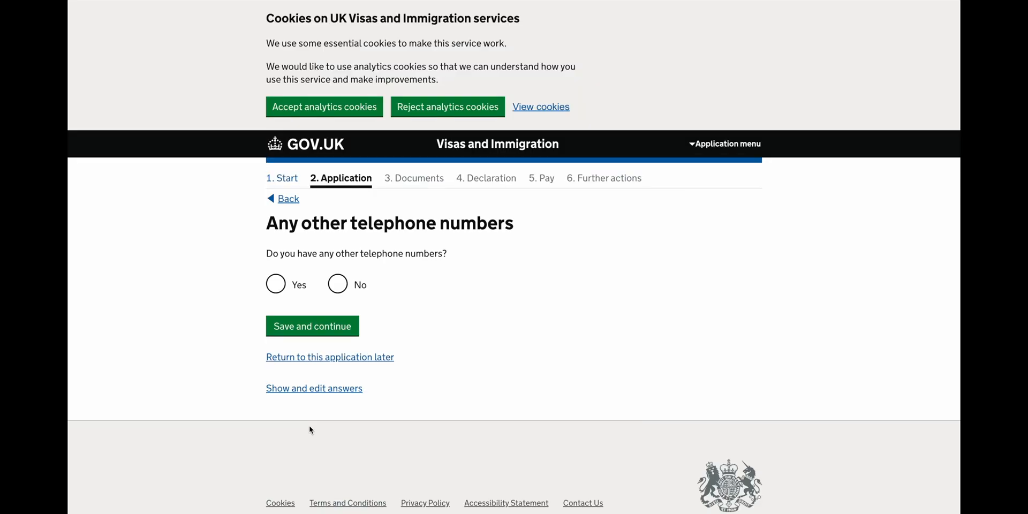
Declare no other telephone numbers and allow contact by both call and text message.
scroll(309, 427, down, 1)
click(337, 237)
click(337, 282)
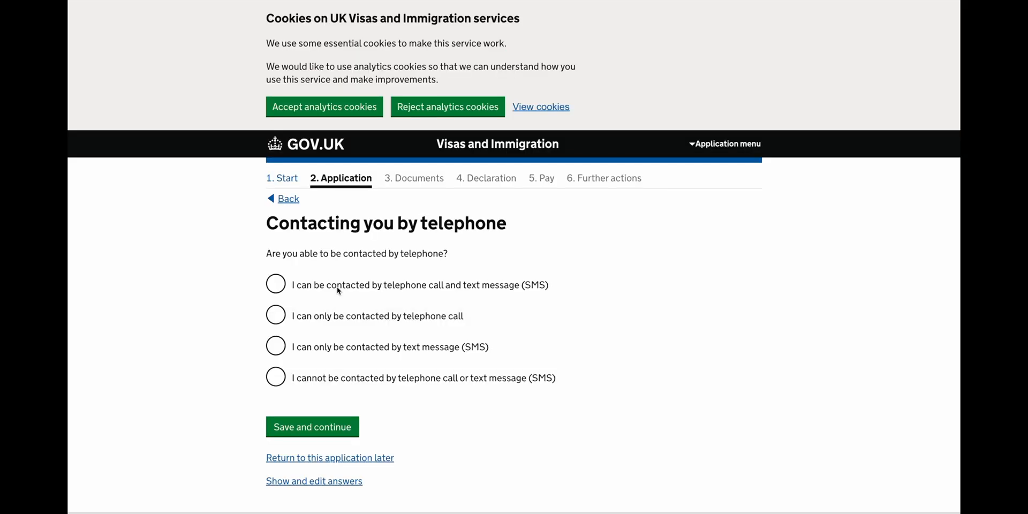
click(338, 288)
click(309, 425)
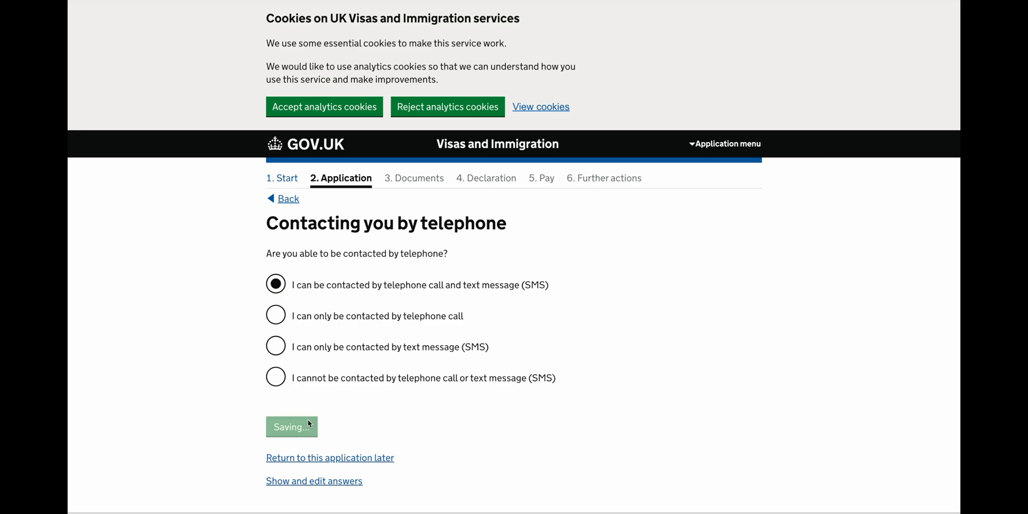
scroll(309, 423, down, 2)
click(319, 292)
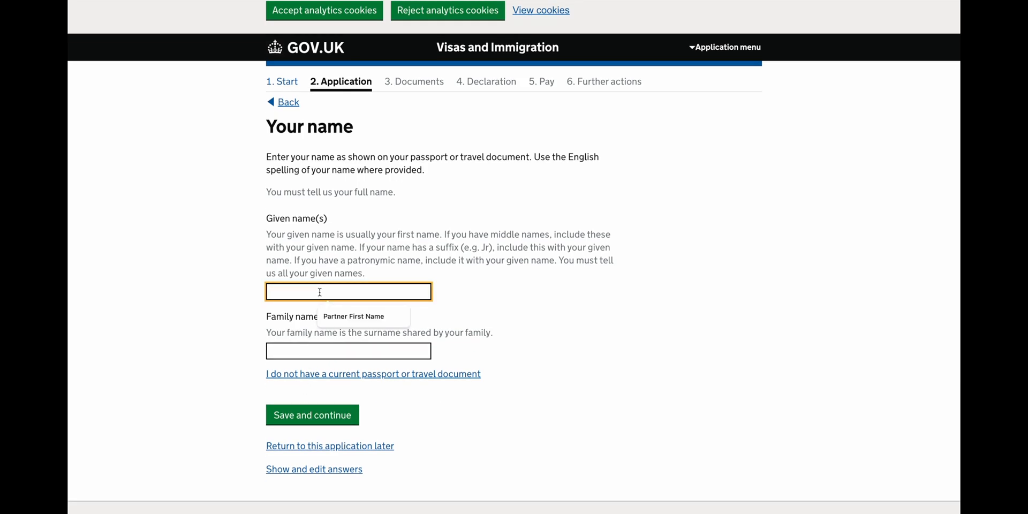
Enter the applicant's given name and family name and save them.
text(First Name)
key(Tab)
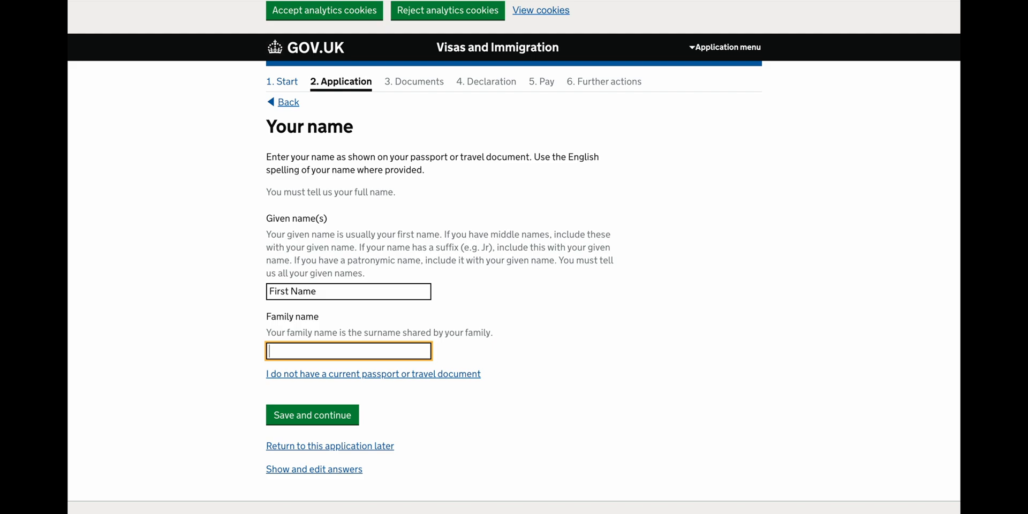
text(Family name)
click(310, 420)
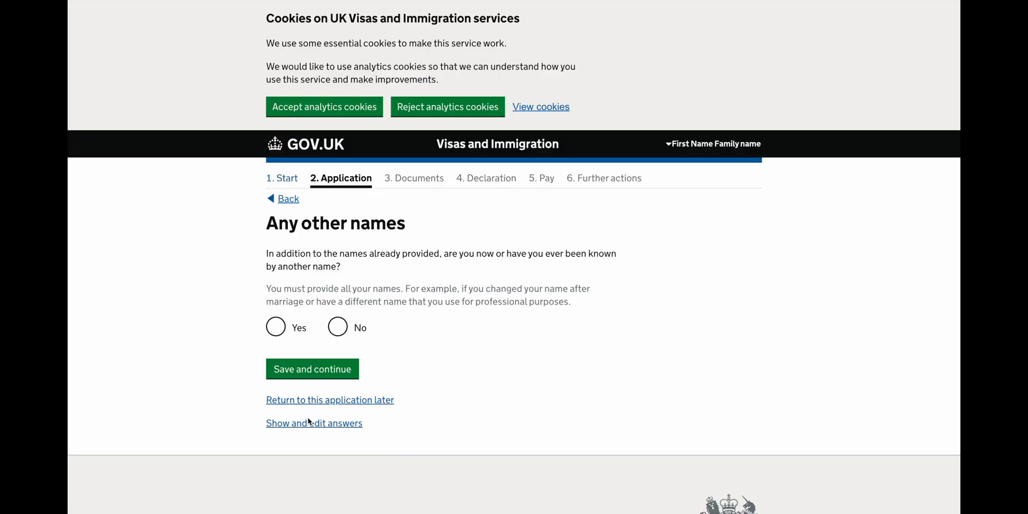
Answer Yes to other names, add one other given and family name, and decline further names.
scroll(307, 419, down, 1)
click(336, 287)
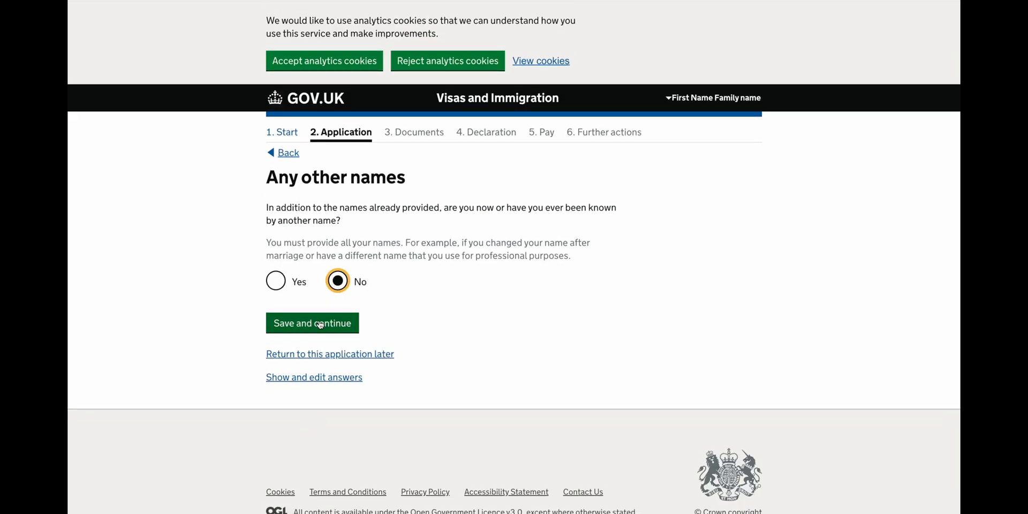
click(295, 283)
click(307, 327)
click(307, 320)
text(F)
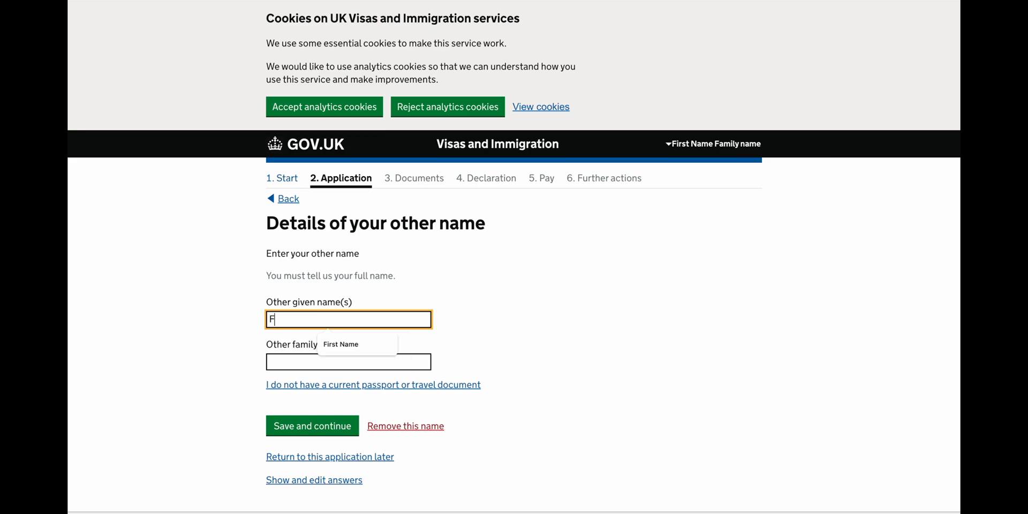
text(irst Name)
key(Tab)
text(Fath)
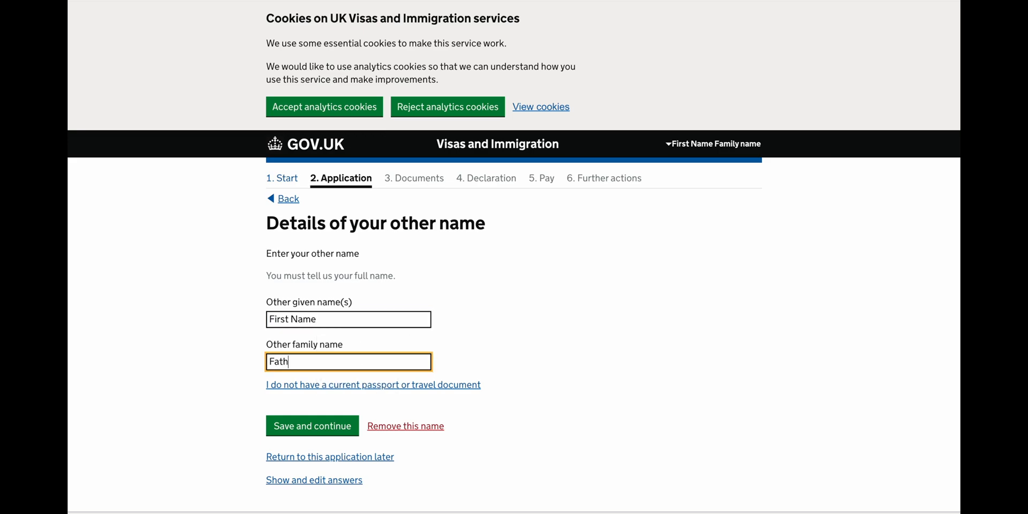
text(ers Name)
click(298, 423)
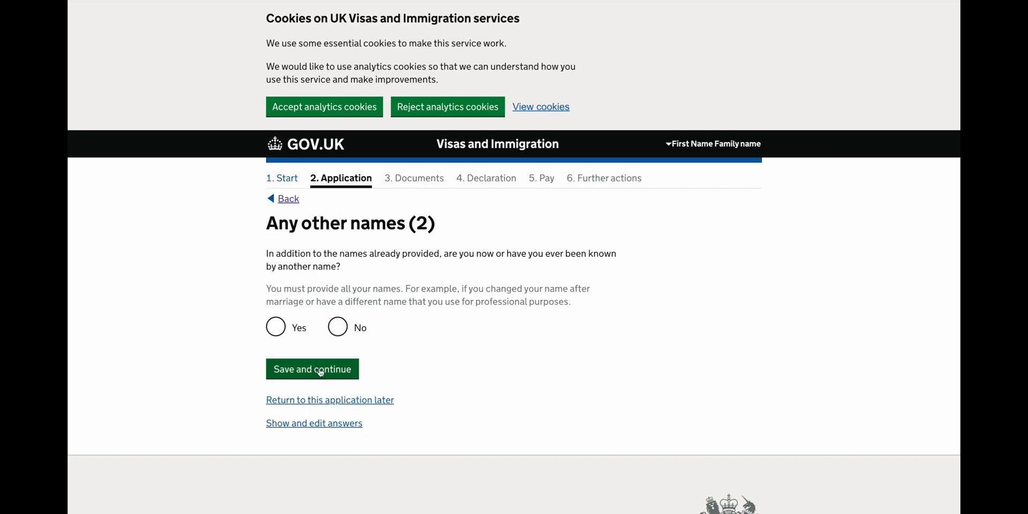
click(328, 330)
Save the no-further-names answer, then set sex Female and status 'Married or a civil partner'.
click(320, 375)
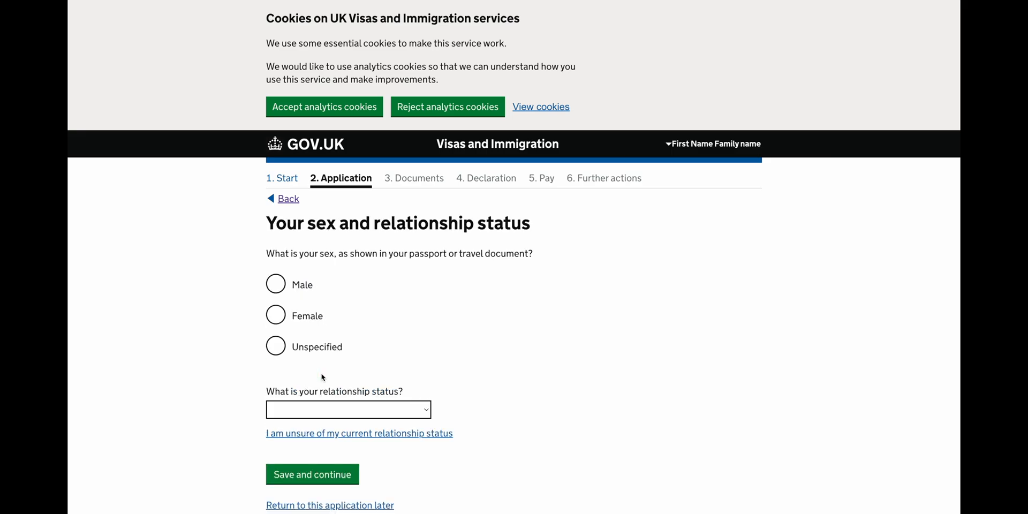
click(308, 320)
click(318, 412)
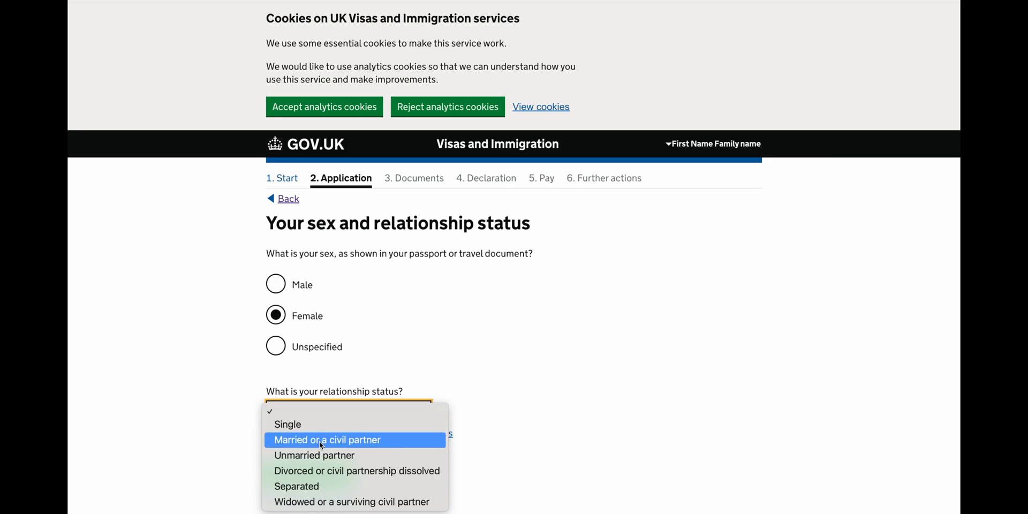
click(319, 440)
click(308, 473)
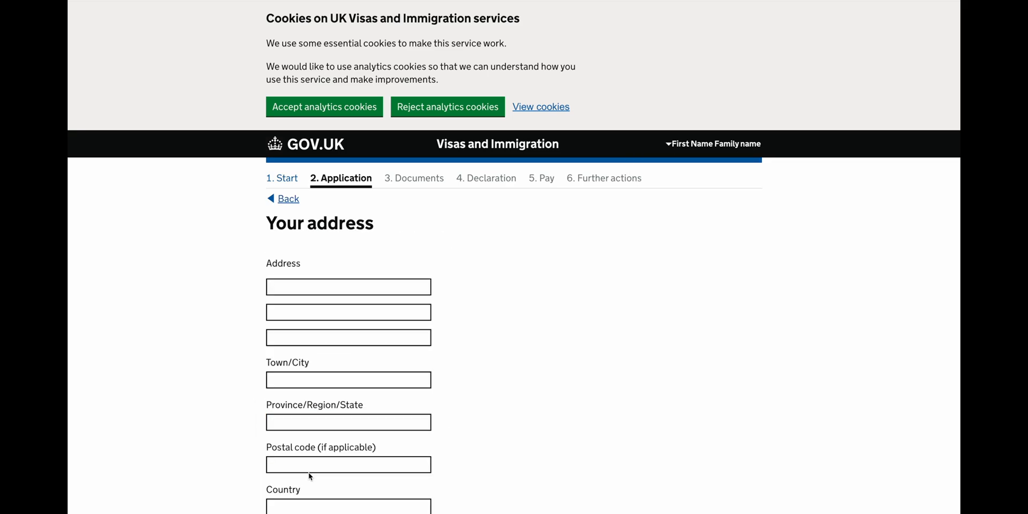
Enter the home address and use it as the correspondence address too.
scroll(351, 434, down, 3)
scroll(351, 439, down, 1)
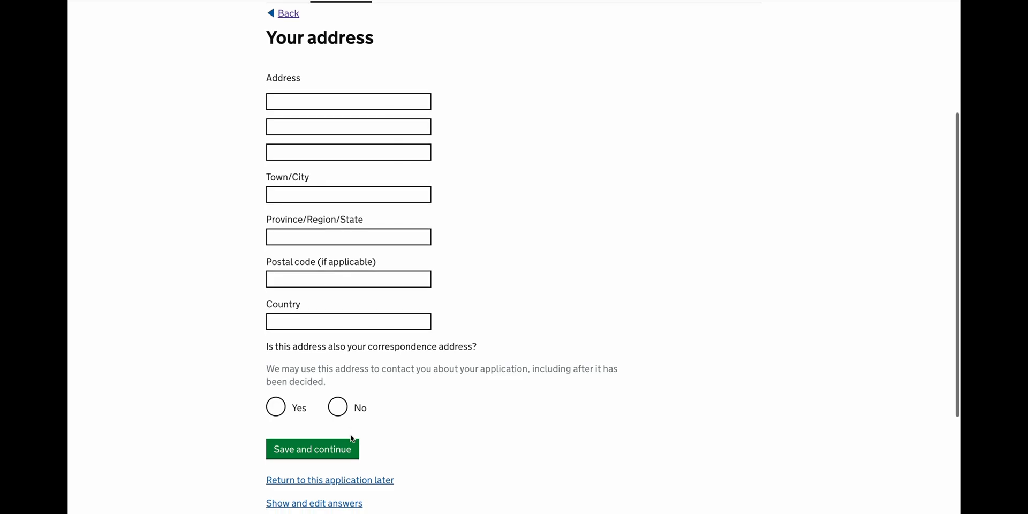
click(294, 100)
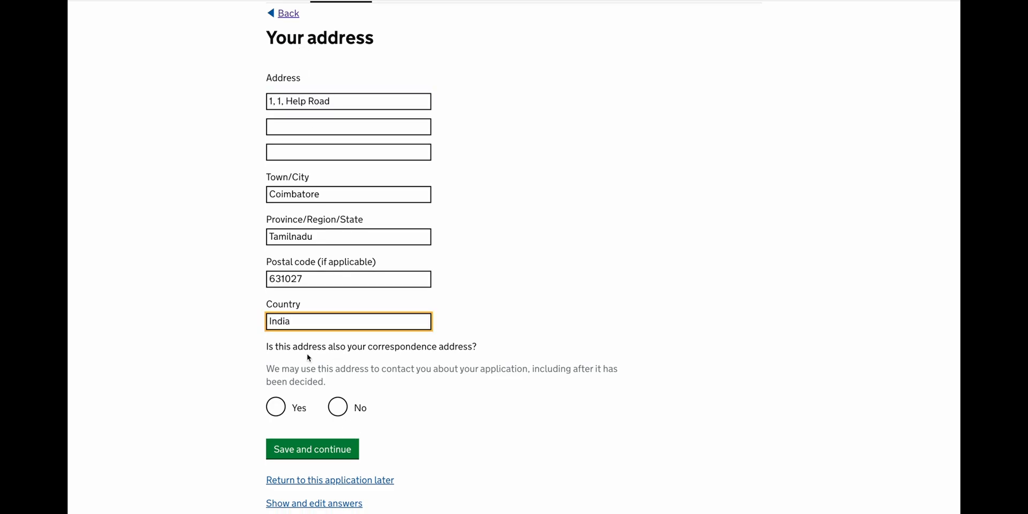
click(277, 408)
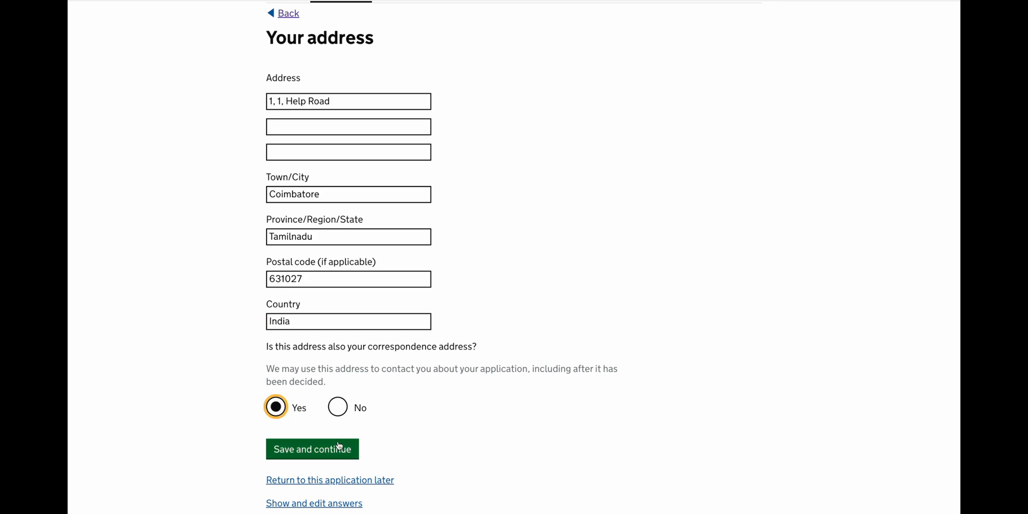
click(312, 451)
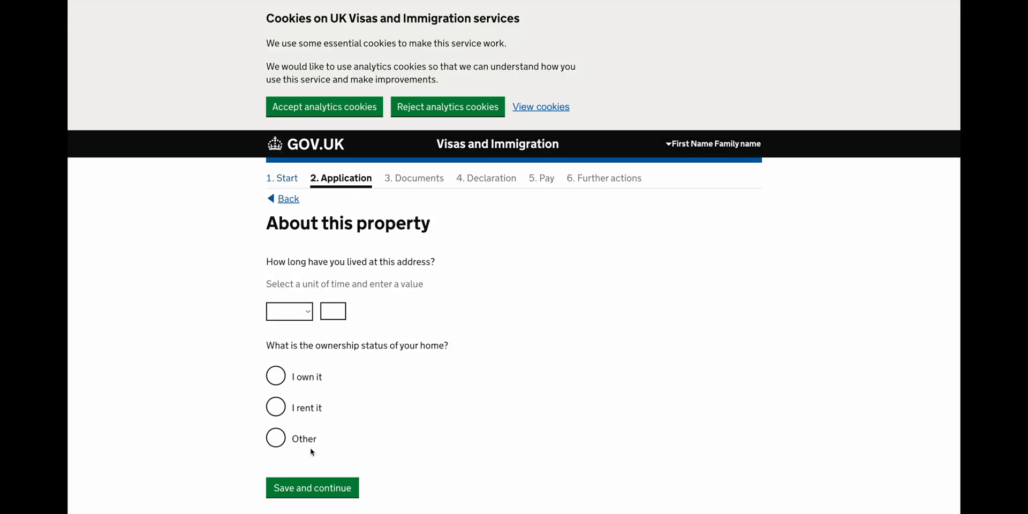
Record 20 years at the address, ownership Other, and living situation 'Friends House'.
scroll(310, 452, down, 2)
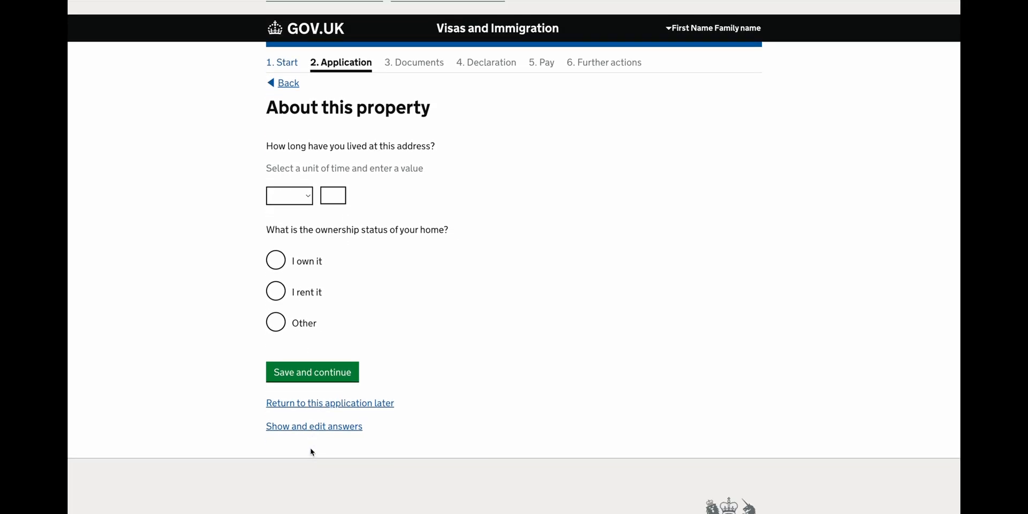
click(298, 195)
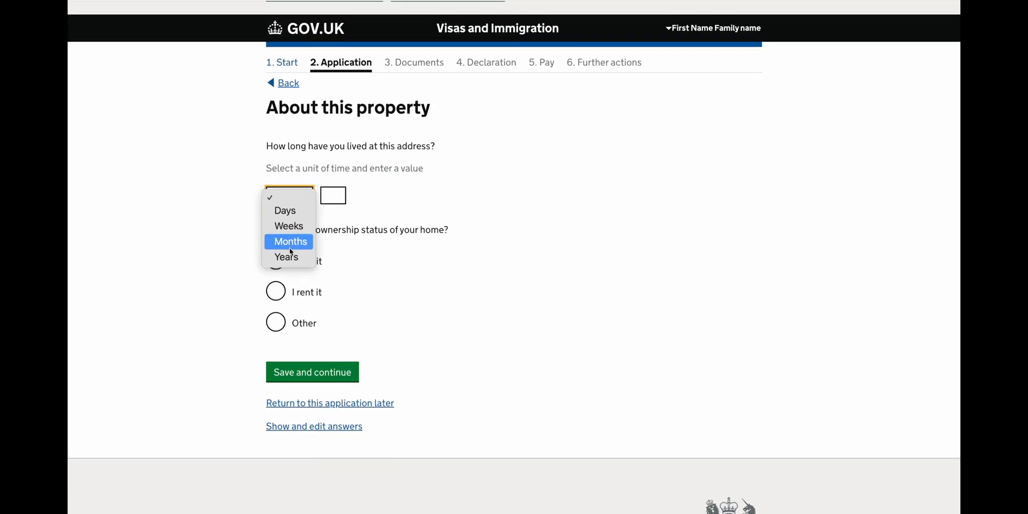
click(294, 265)
click(341, 191)
text(20)
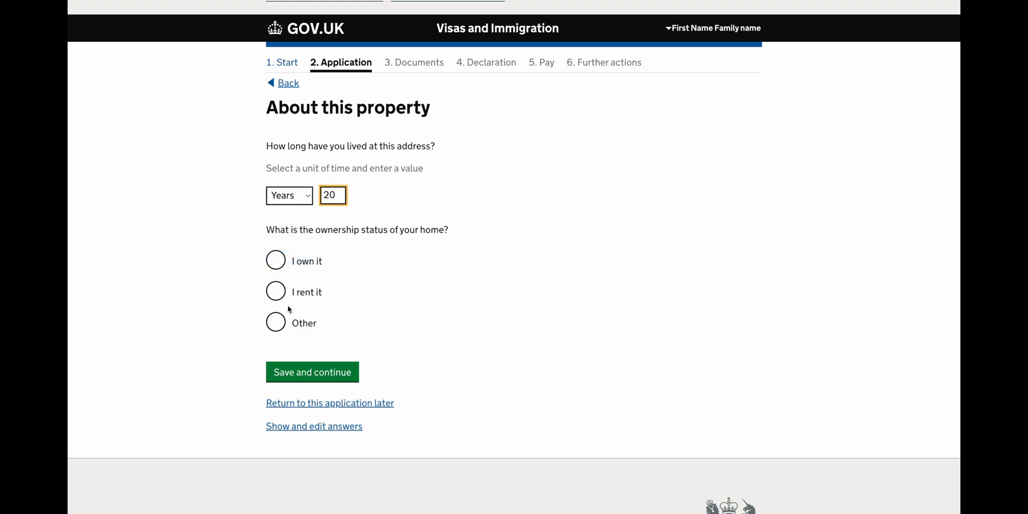
click(282, 325)
click(329, 400)
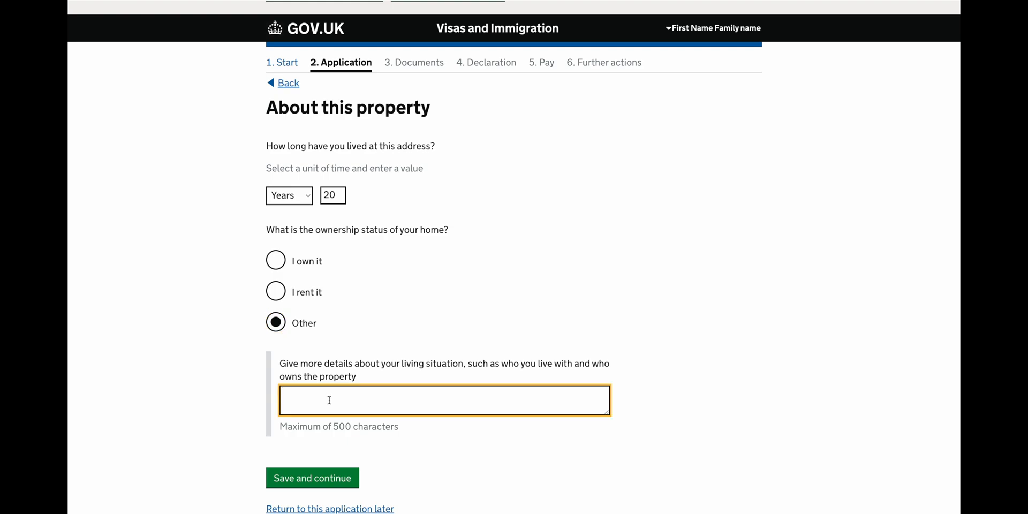
text(Friends House)
click(319, 477)
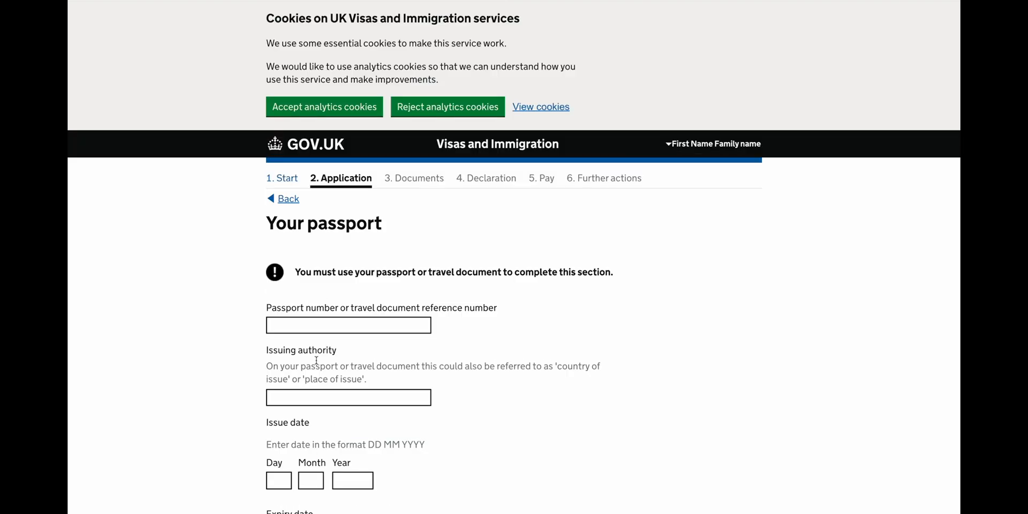
Fill in the passport number and issuing authority Republic of India.
click(324, 331)
text(A)
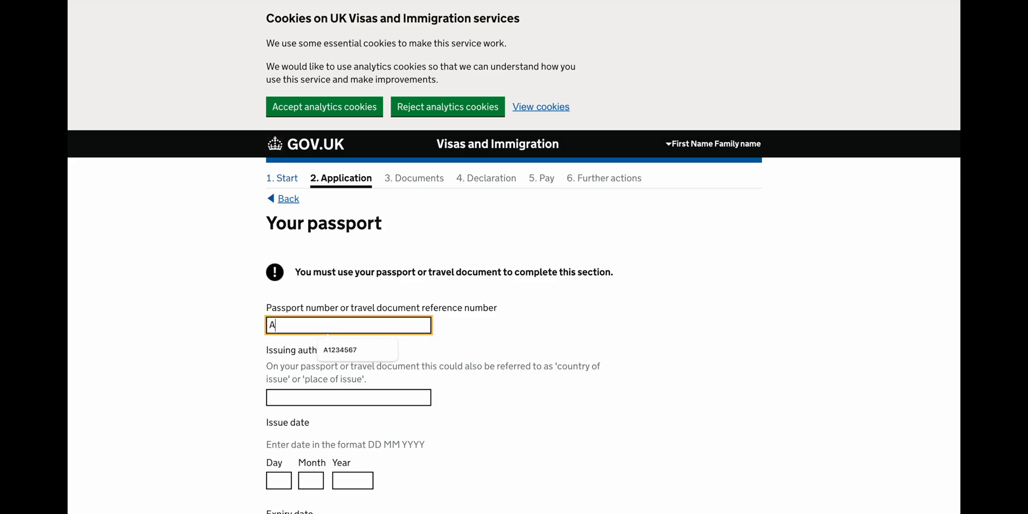
click(354, 350)
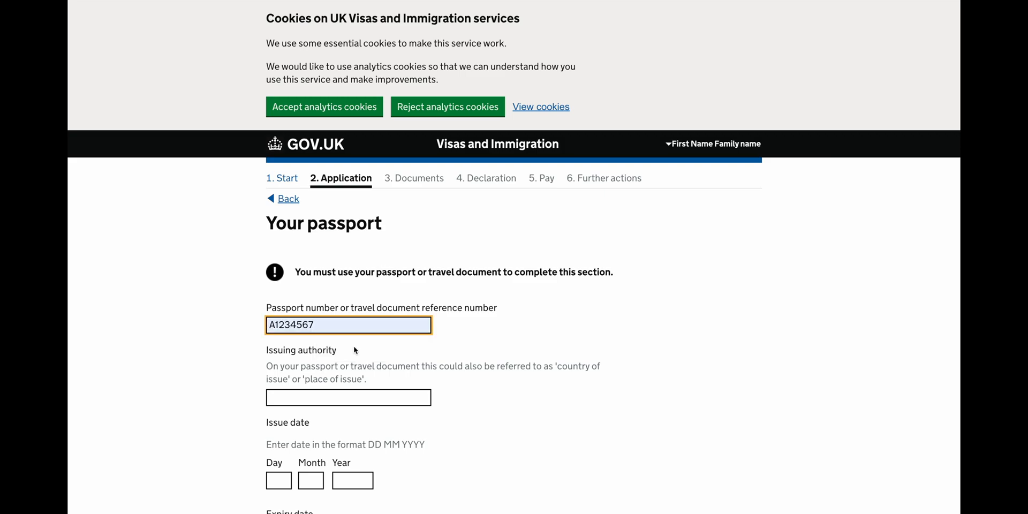
scroll(312, 385, down, 1)
scroll(311, 342, down, 3)
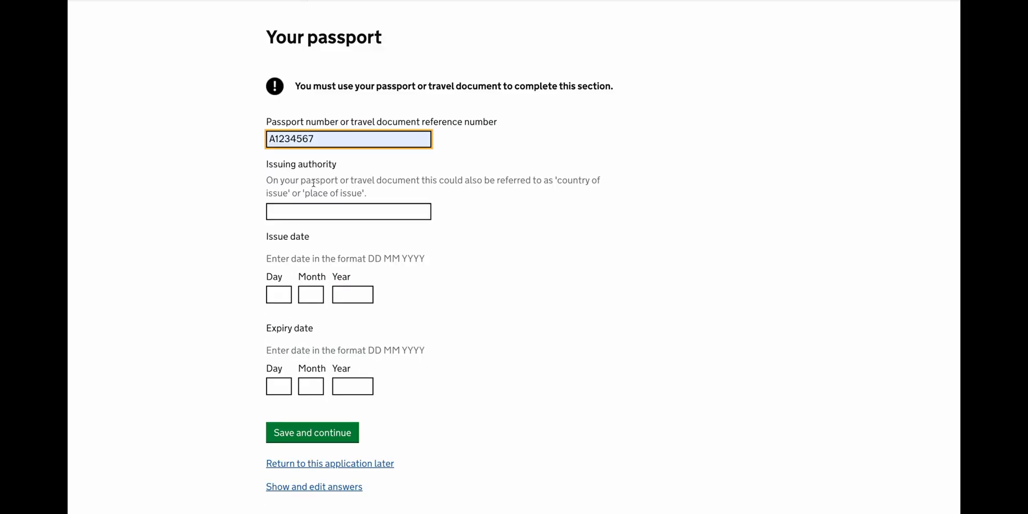
click(291, 211)
text(Rep)
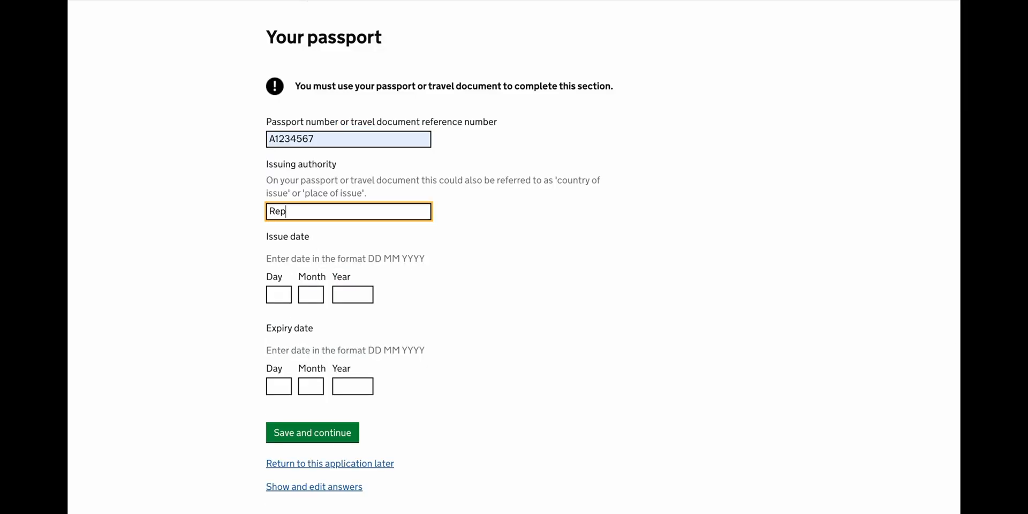
text(ublic of India)
Set the passport issue date 21 03 2018 and expiry date 20 03 2028, then save.
click(278, 298)
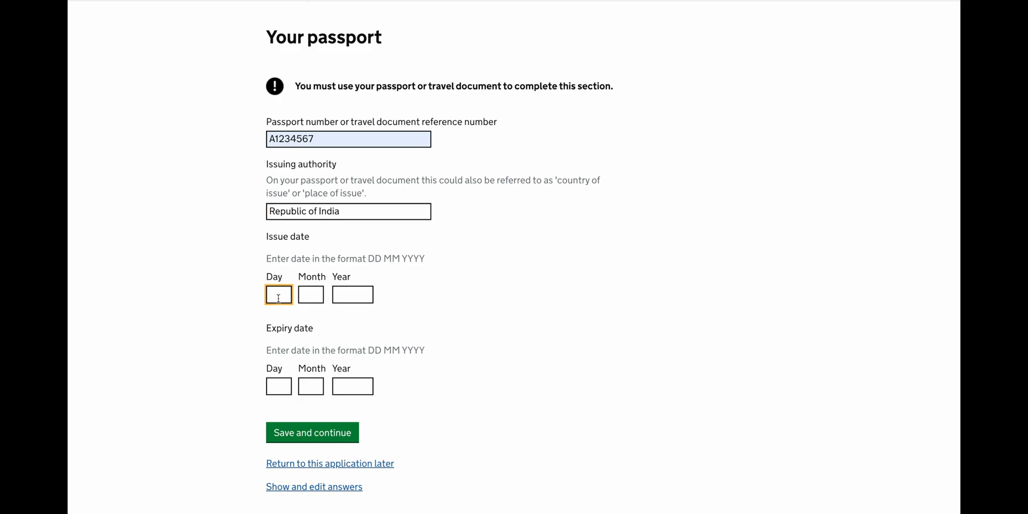
text(21)
key(Tab)
text(03)
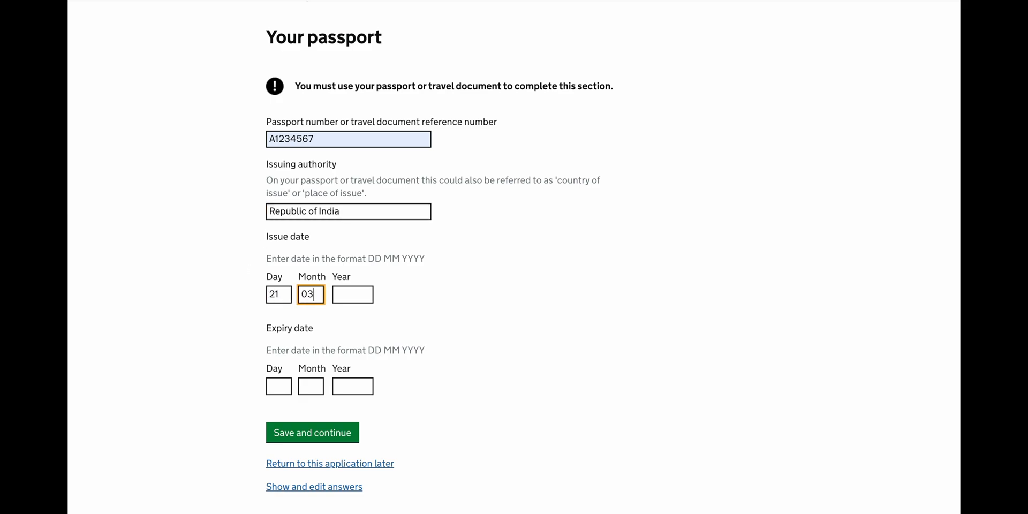
key(Tab)
text(2018)
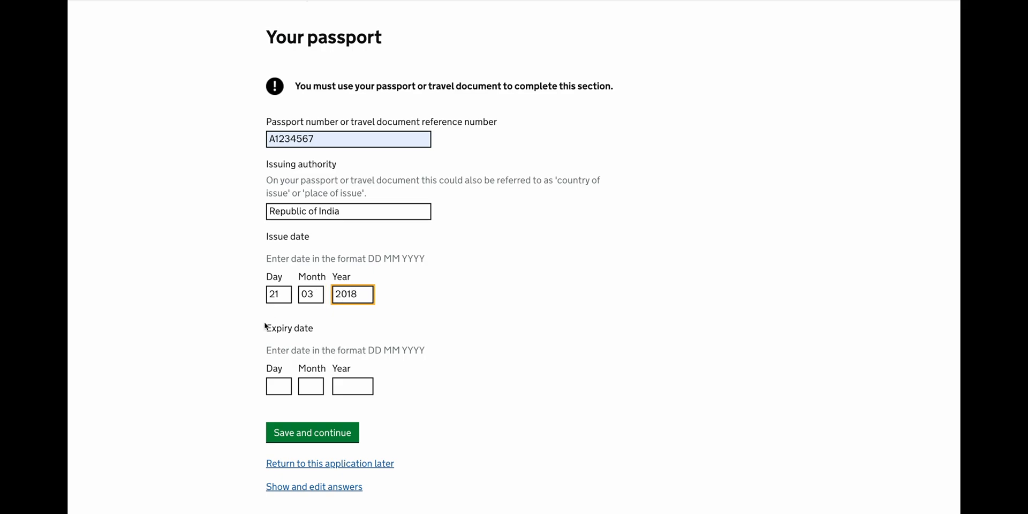
click(281, 386)
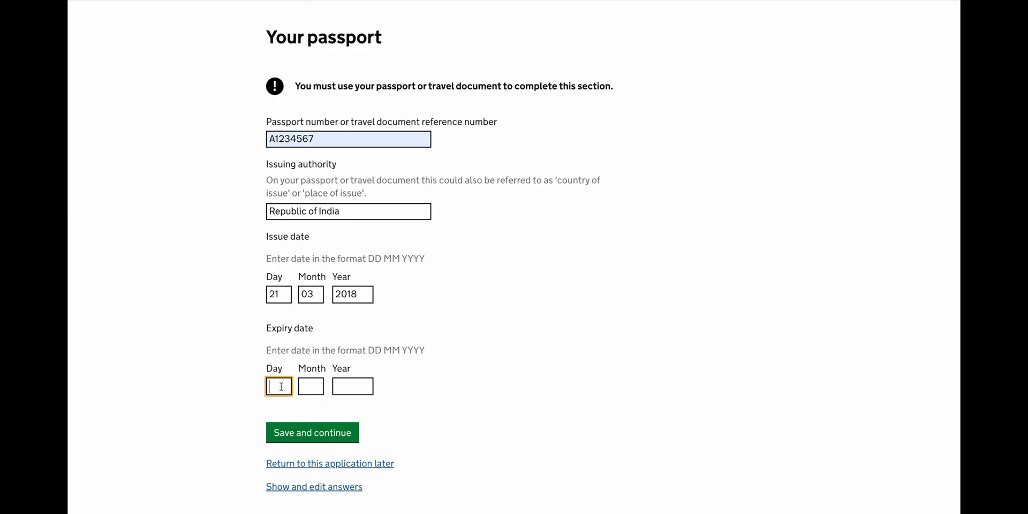
text(20)
key(Tab)
text(03)
key(Tab)
text(2028)
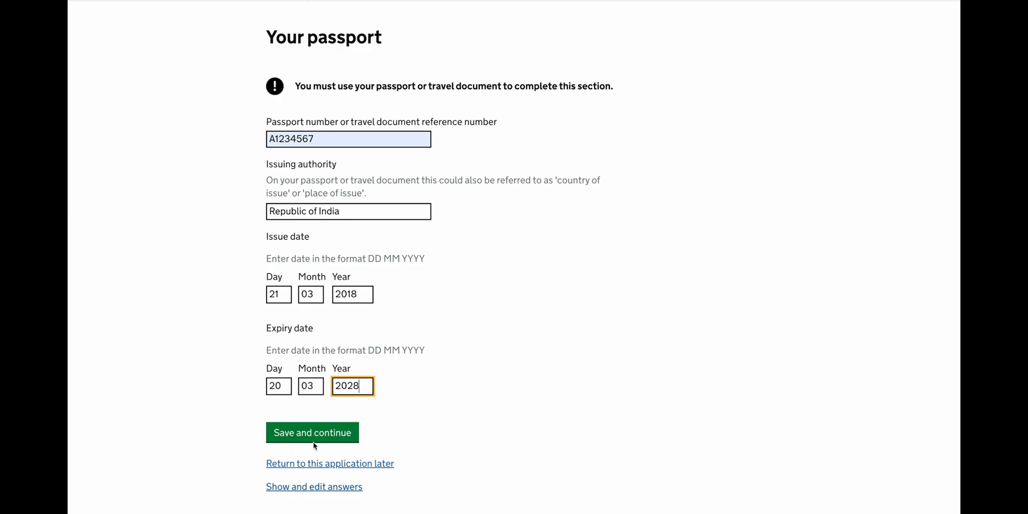
click(314, 442)
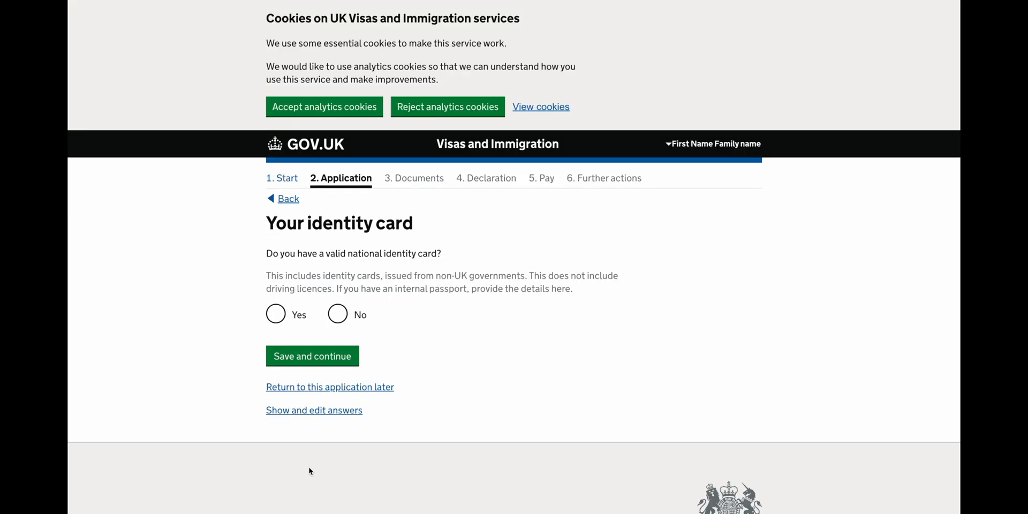
Confirm having a national identity card and enter its number and issuer Government of India.
click(281, 323)
scroll(309, 377, down, 5)
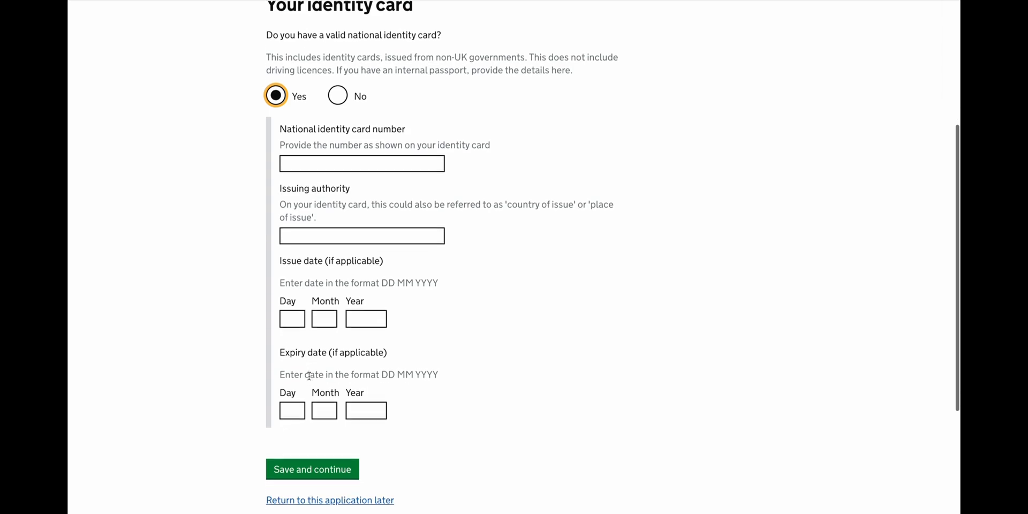
click(350, 113)
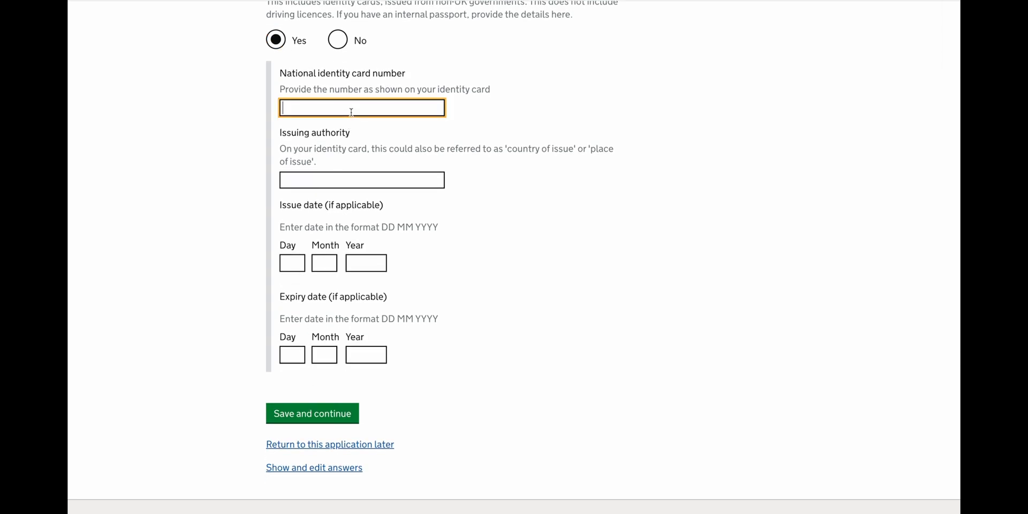
text(123412341234)
key(Tab)
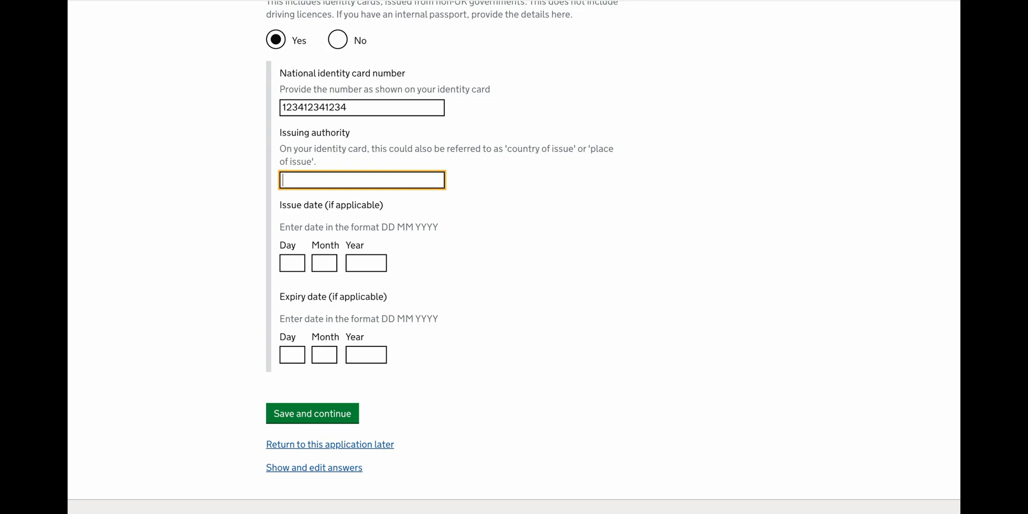
text(Government of India)
Enter the identity card issue date 01 01 2012 and save the card details.
key(Tab)
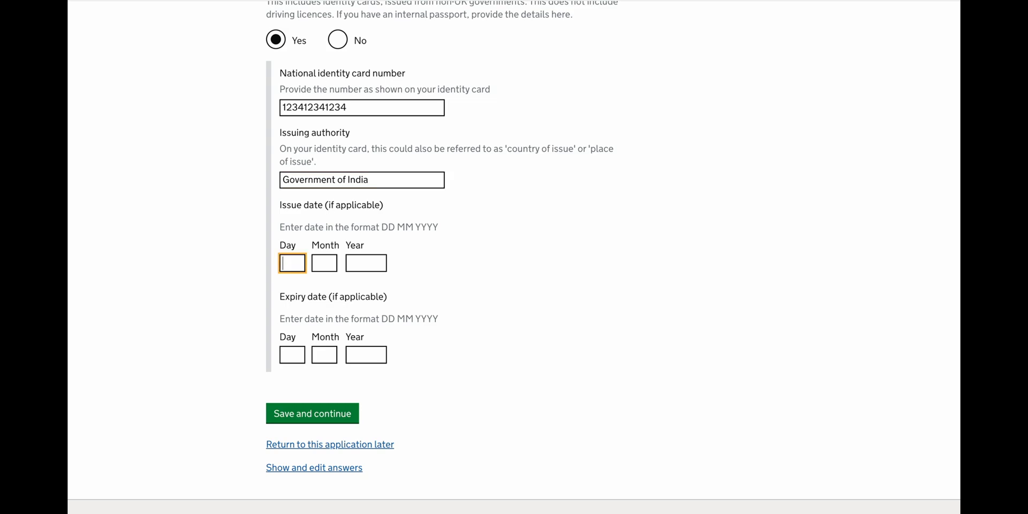
text(01)
key(Tab)
text(01)
key(Tab)
text(2012)
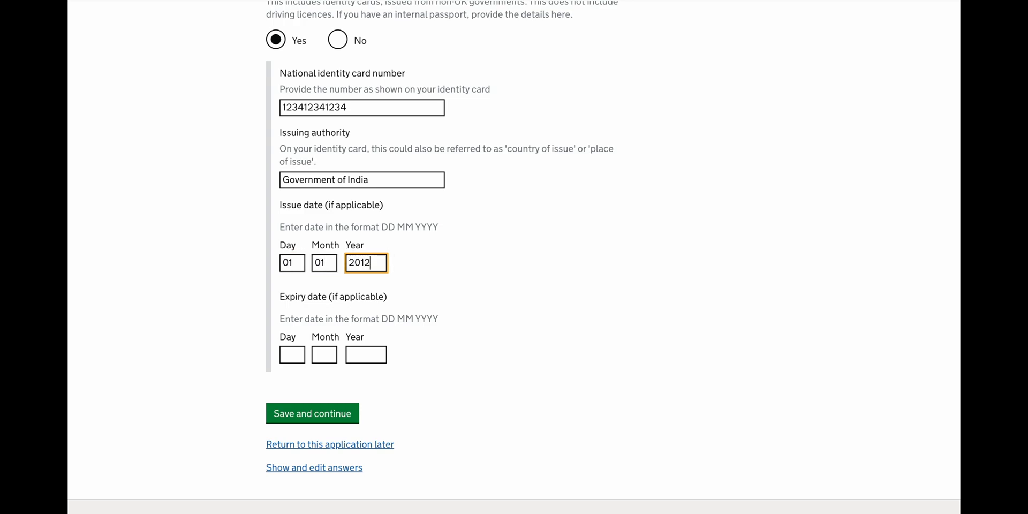
key(Tab)
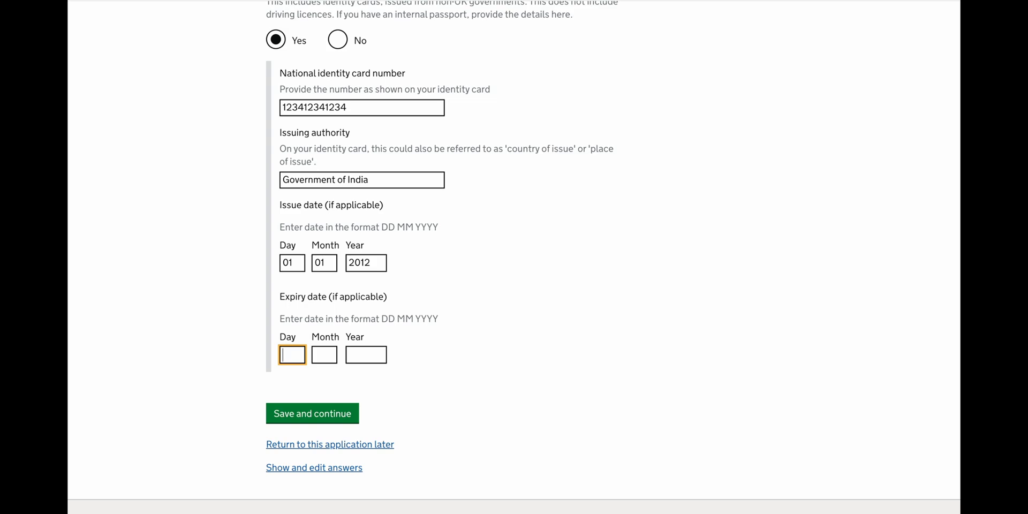
click(321, 411)
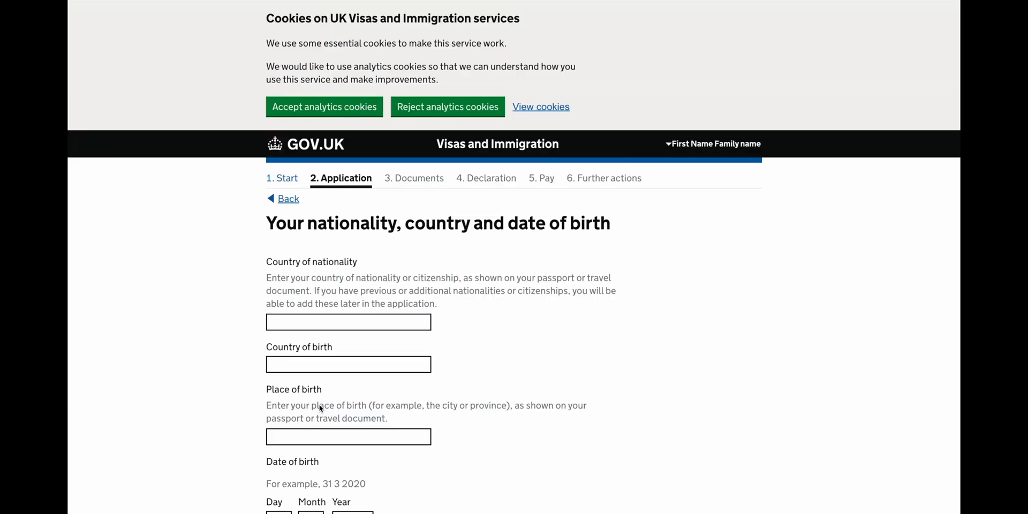
Set nationality and birth country to India, birthplace Coimbatore, and the 1995 date of birth.
scroll(320, 408, down, 2)
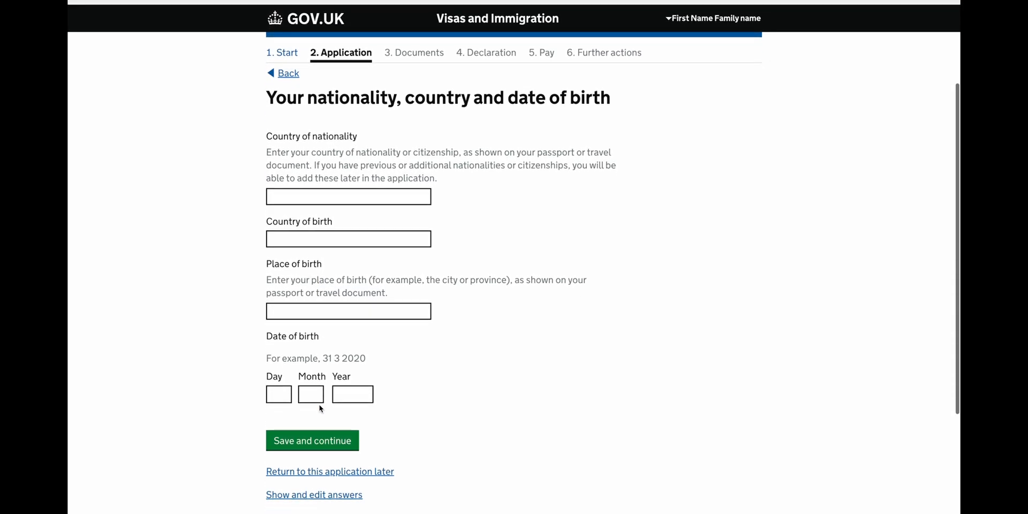
click(318, 199)
text(i)
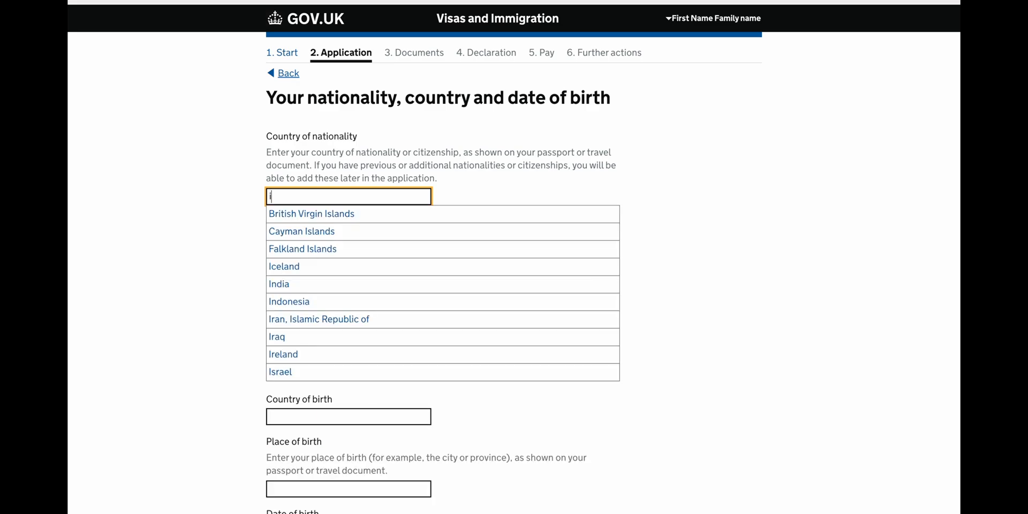
text(ndi)
click(308, 212)
click(291, 240)
text(indi)
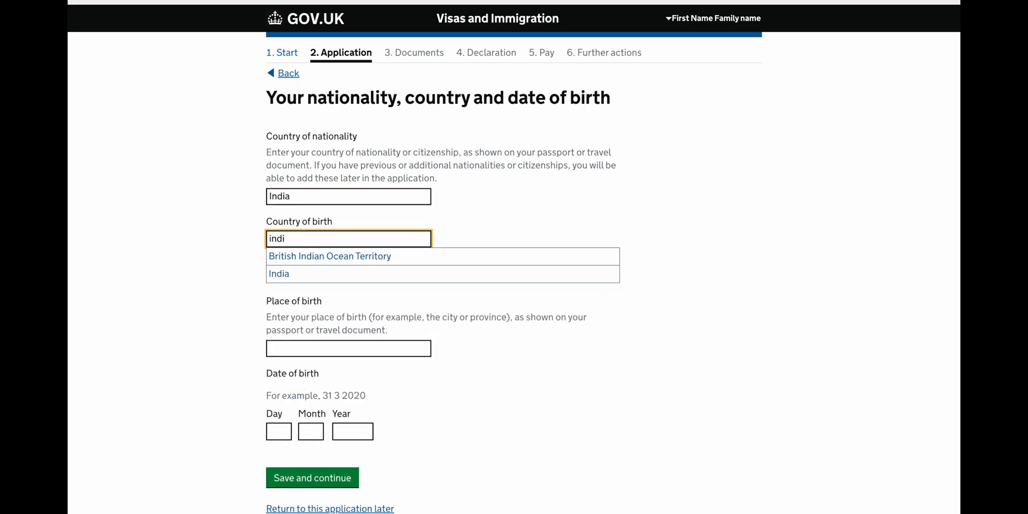
click(292, 274)
click(291, 315)
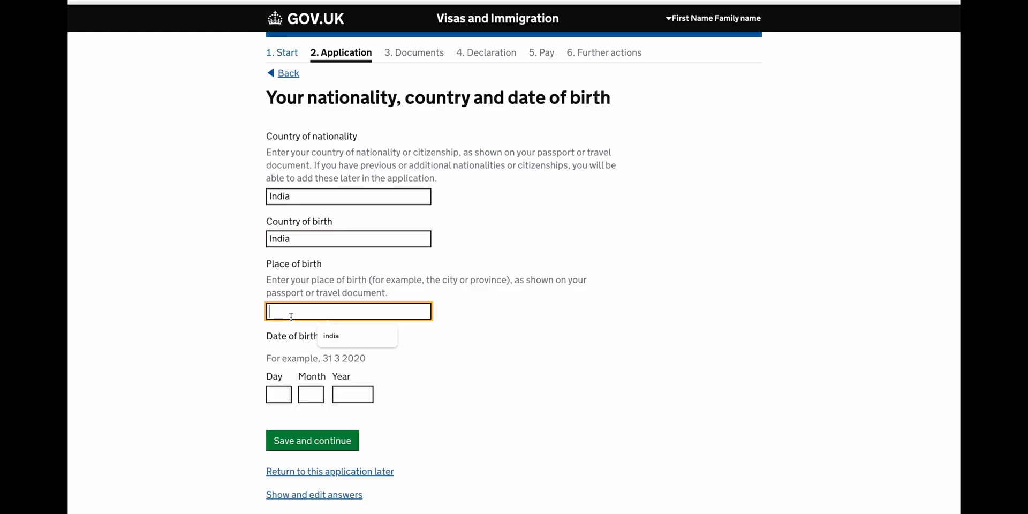
text(Coimba)
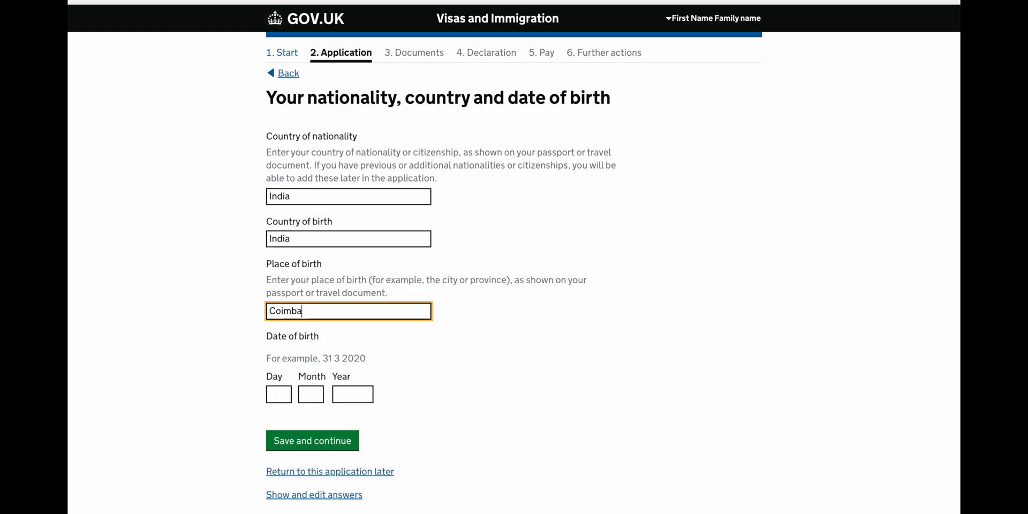
text(tore)
click(274, 396)
text(01)
key(Tab)
key(Tab)
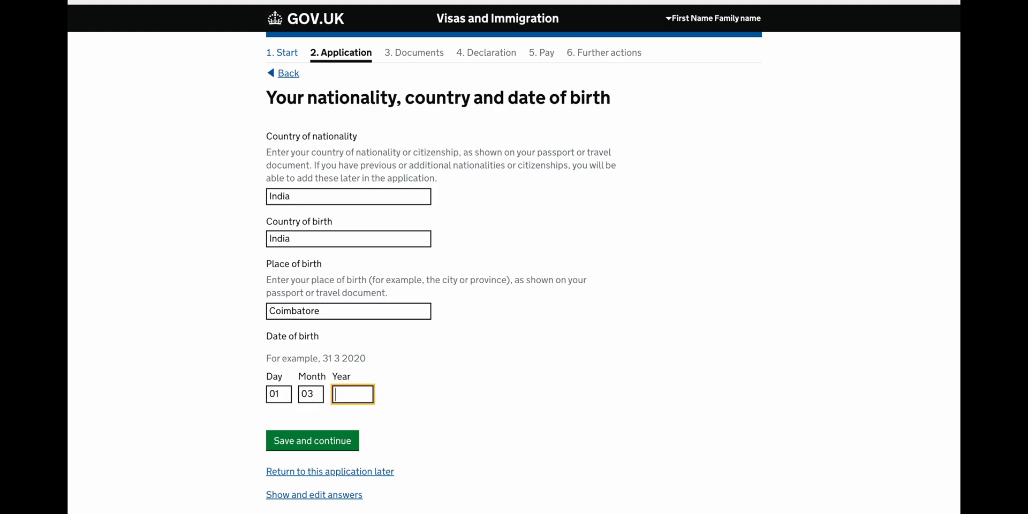
text(1995)
scroll(363, 432, down, 2)
click(325, 366)
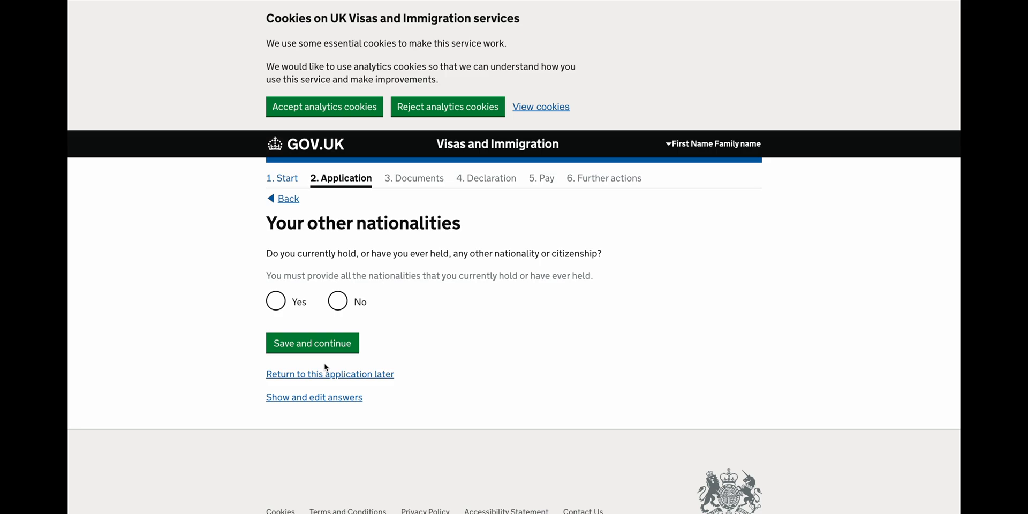
Declare no other nationalities and a planned UK arrival date of 01 04 2024.
click(338, 301)
click(328, 340)
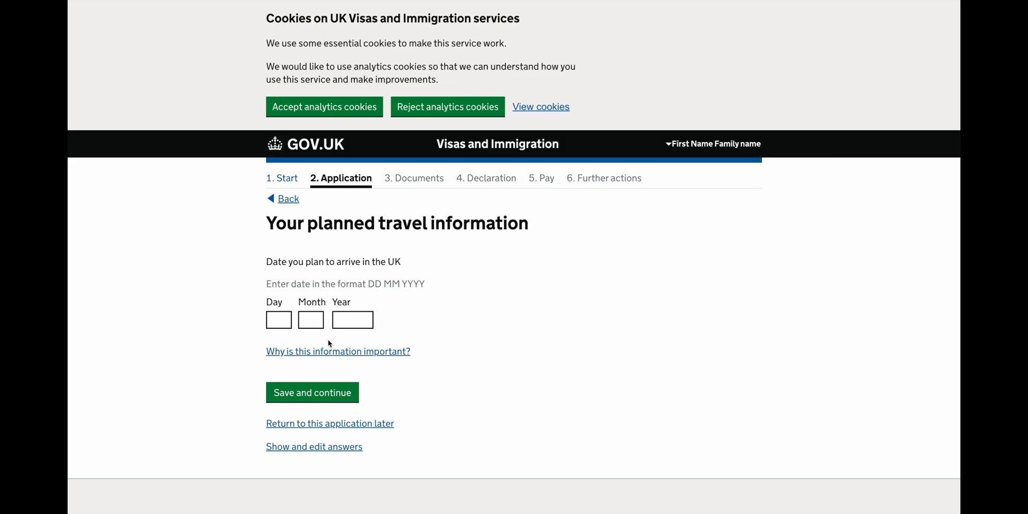
key(Tab)
text(01)
key(Tab)
text(04)
key(Tab)
text(2024)
click(306, 396)
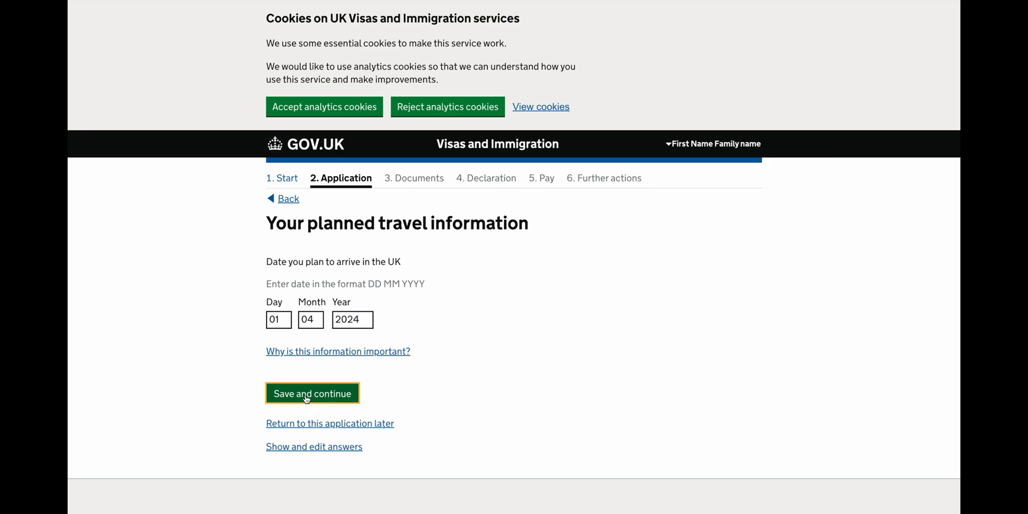
Choose English as the spoken language and fill in the partner's given and family names.
click(314, 304)
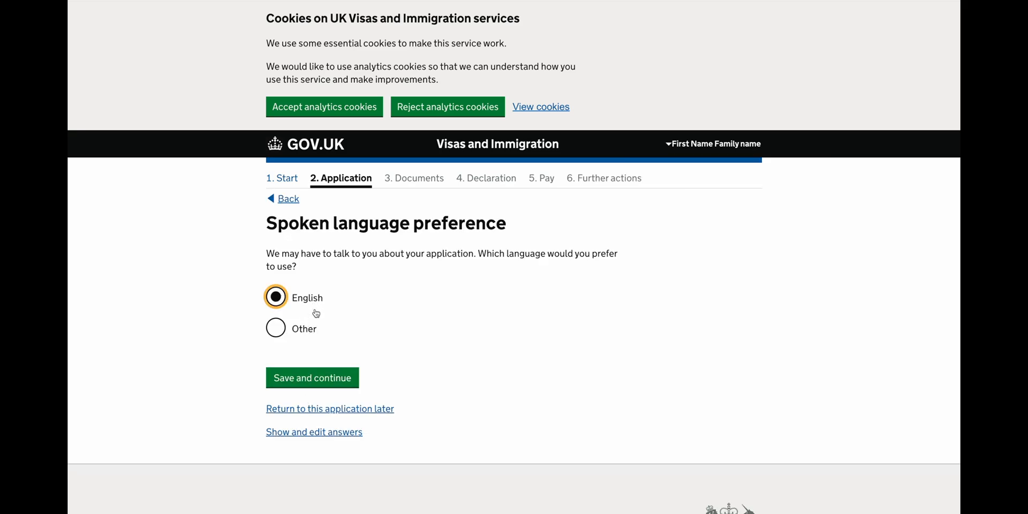
click(315, 375)
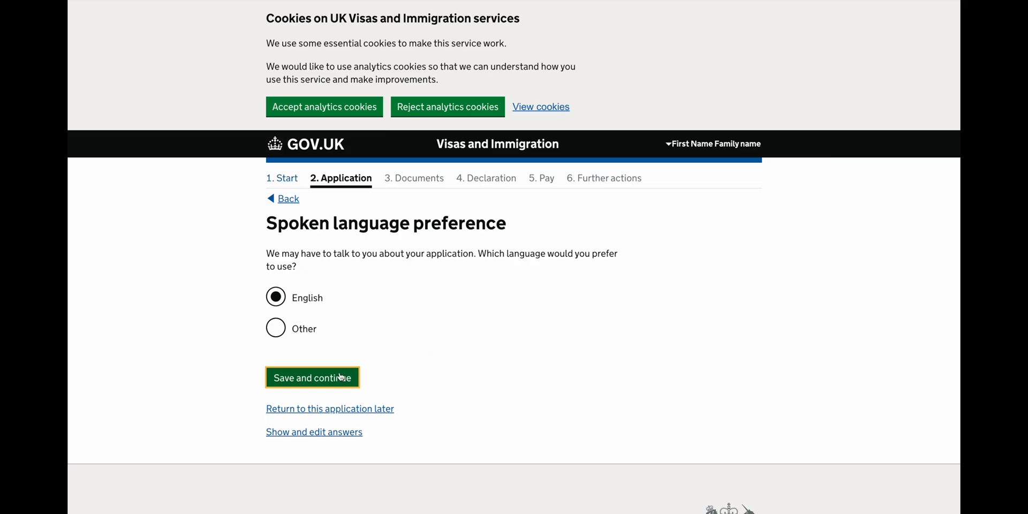
click(340, 376)
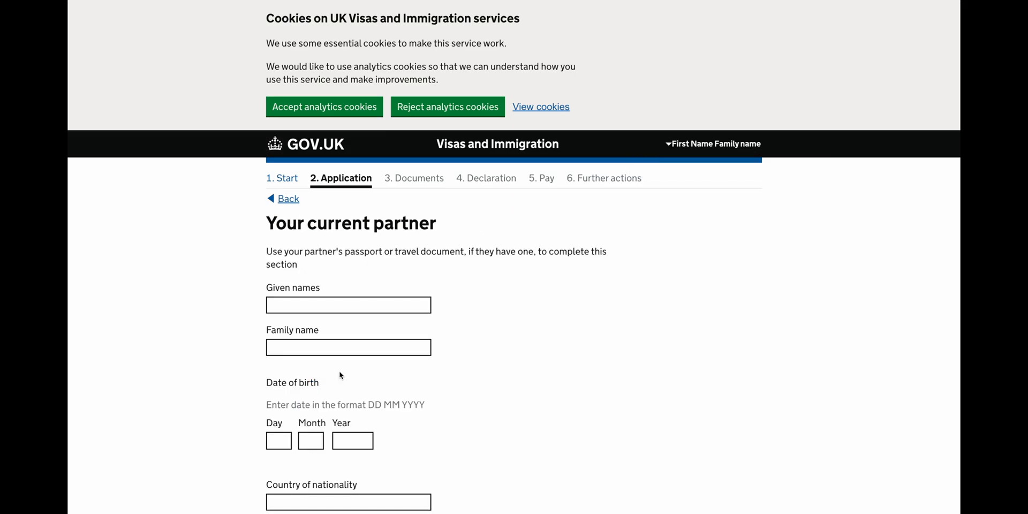
scroll(340, 375, down, 3)
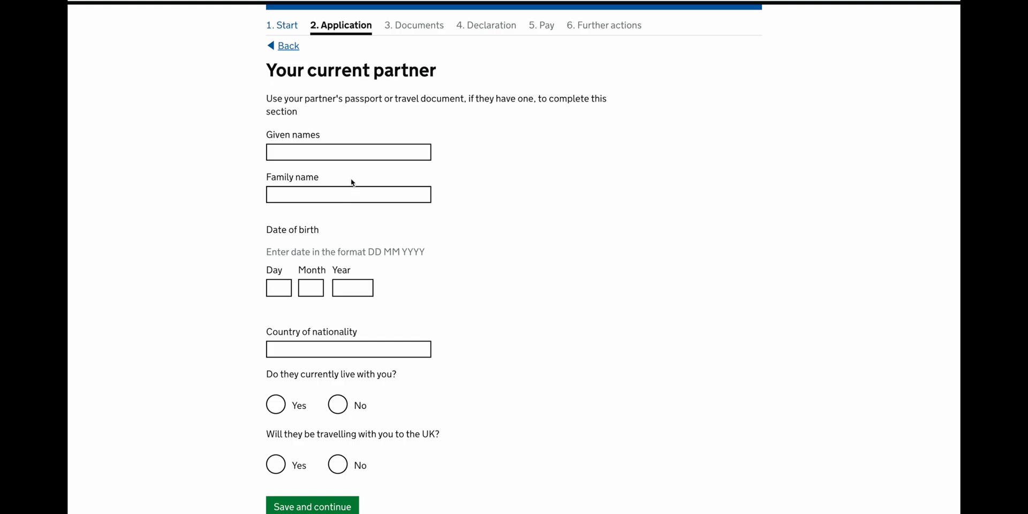
click(363, 153)
click(345, 178)
click(305, 193)
click(340, 219)
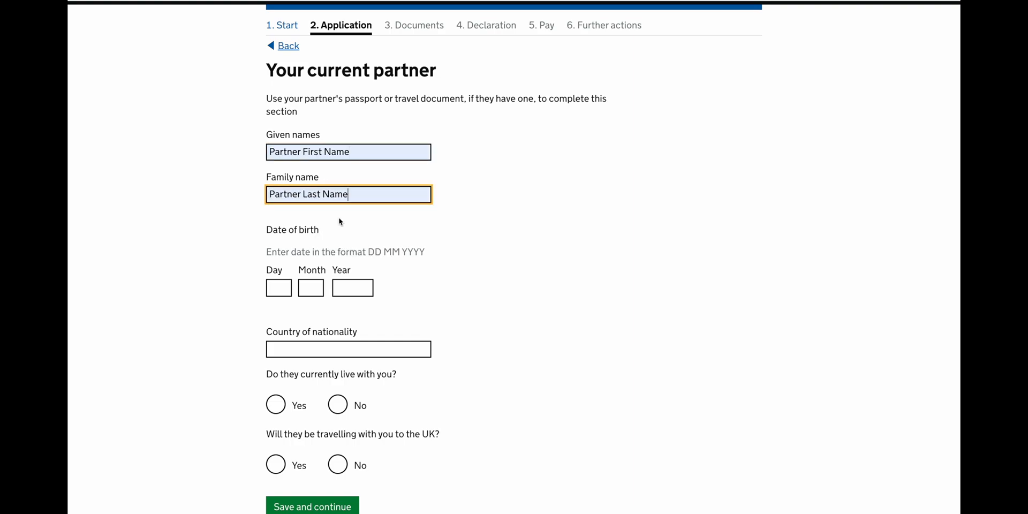
scroll(338, 221, down, 3)
click(278, 149)
text(01)
key(Tab)
text(03)
key(Tab)
text(1994)
click(317, 209)
text(Indi)
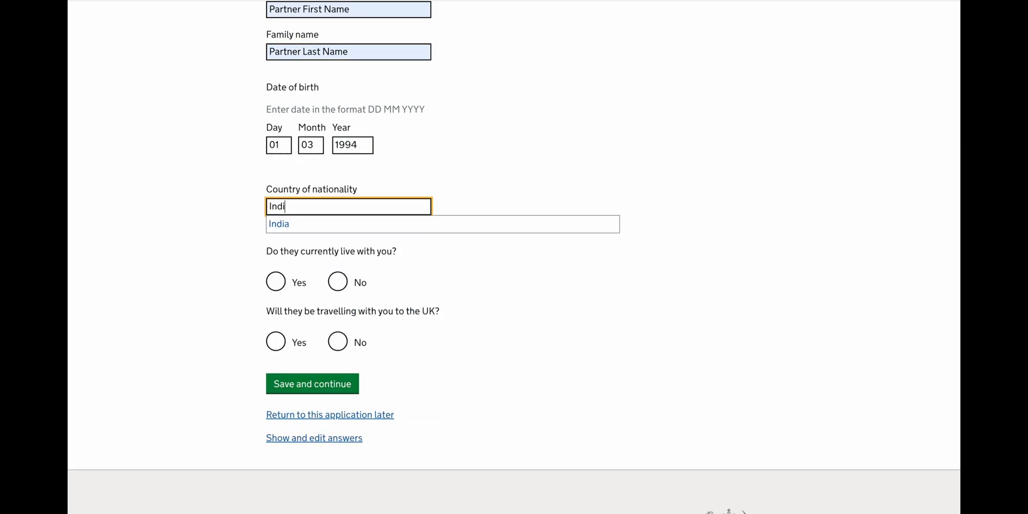
click(312, 228)
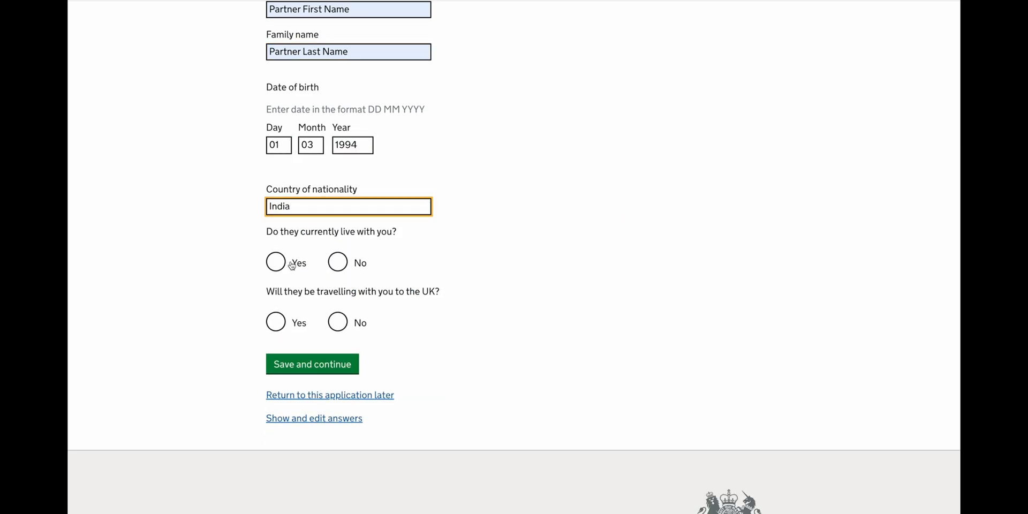
Record that the partner lives at another address and won't travel with you, then save.
click(339, 265)
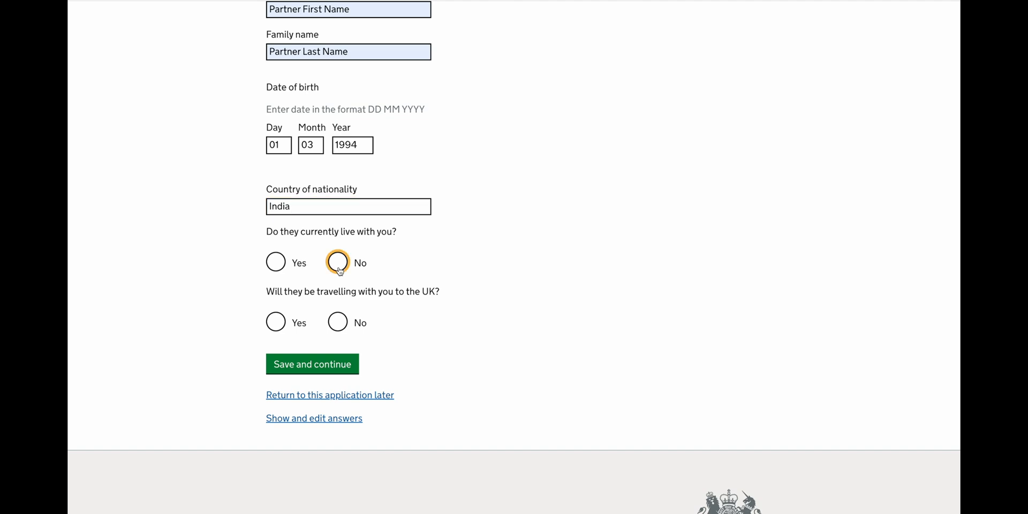
scroll(339, 267, down, 3)
click(315, 157)
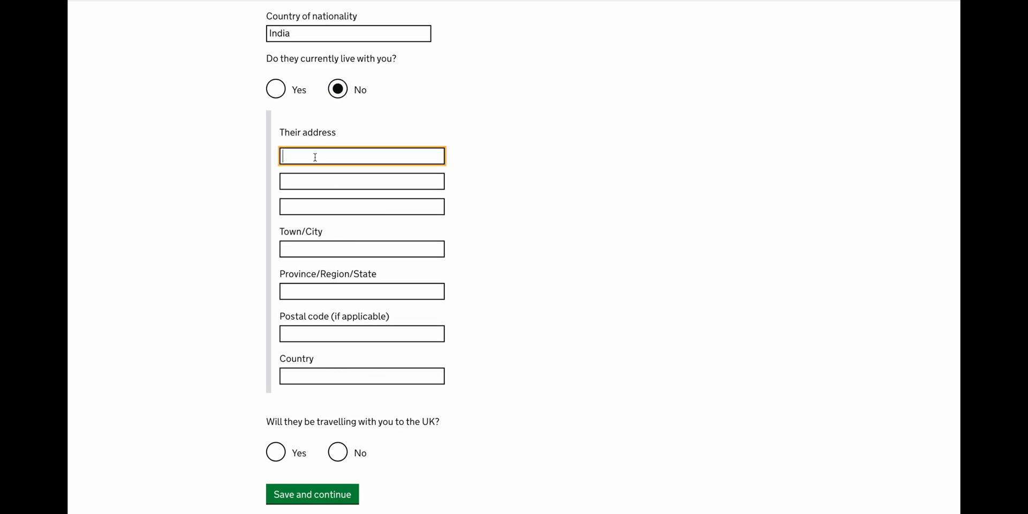
click(338, 453)
click(338, 495)
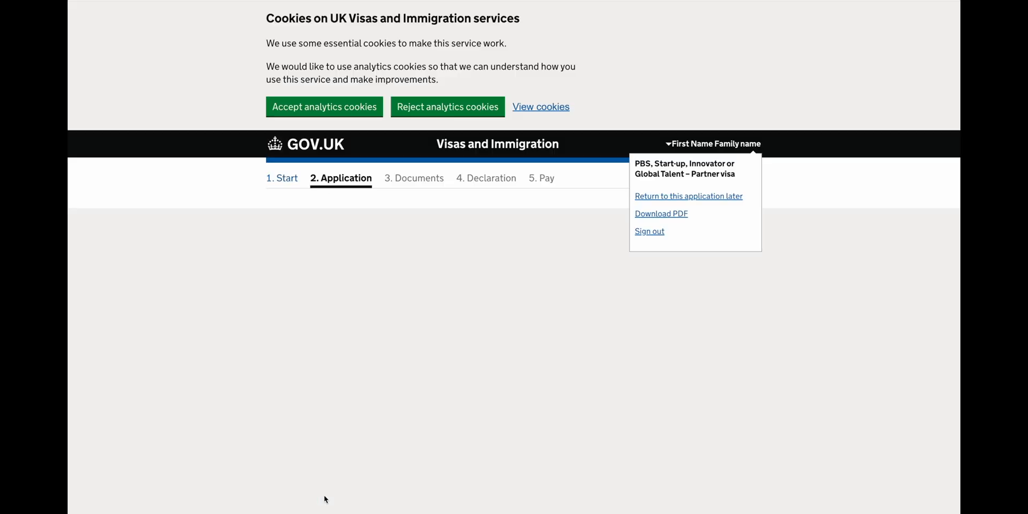
Answer No to both current permission and last permission to stay as a partner.
scroll(362, 453, down, 1)
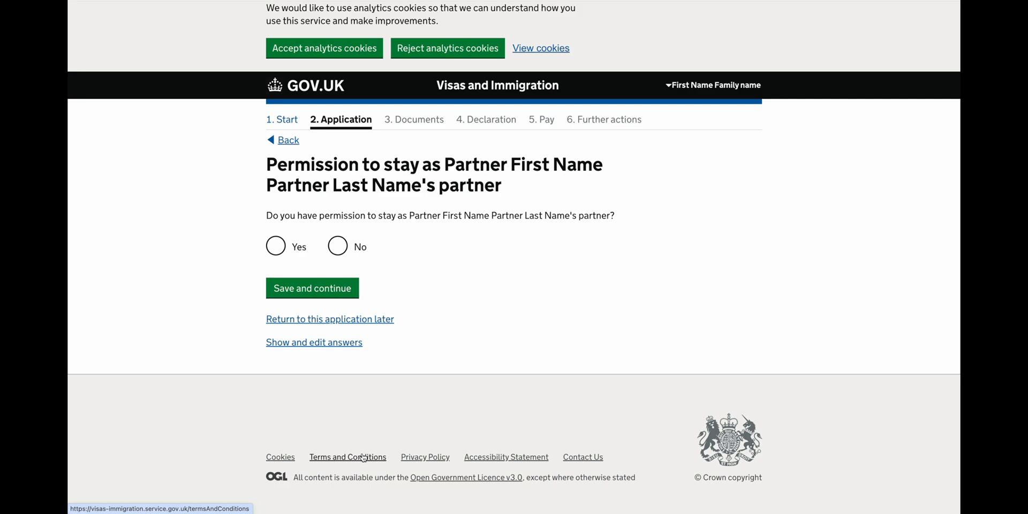
click(338, 246)
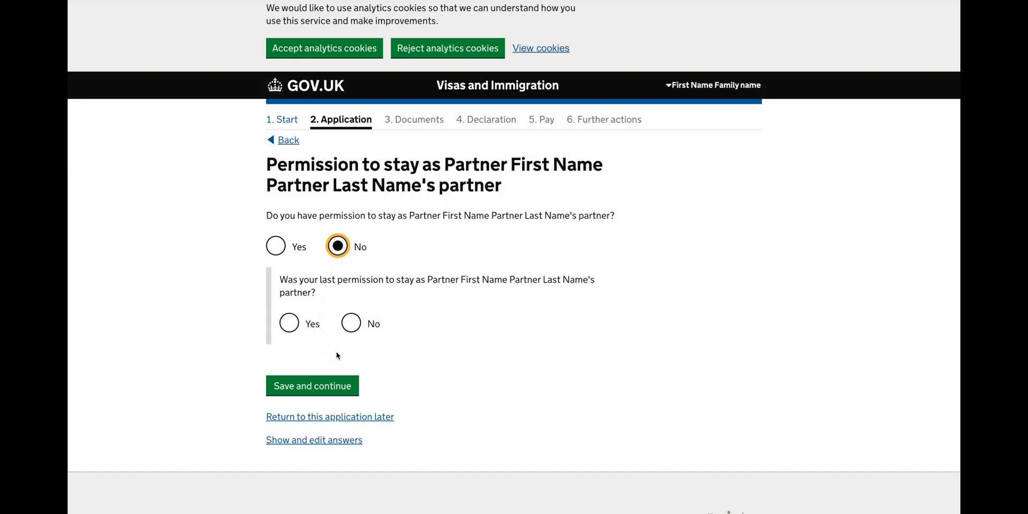
click(353, 325)
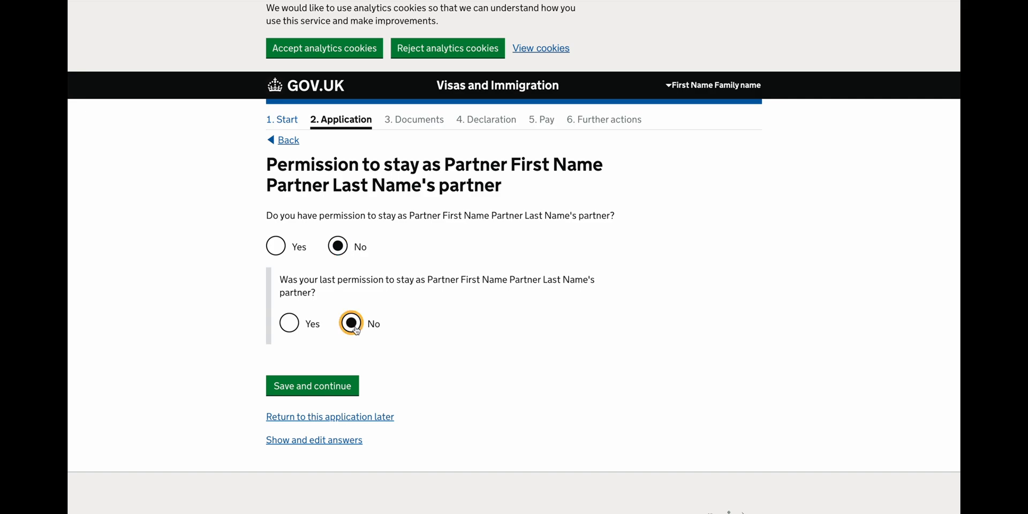
click(325, 386)
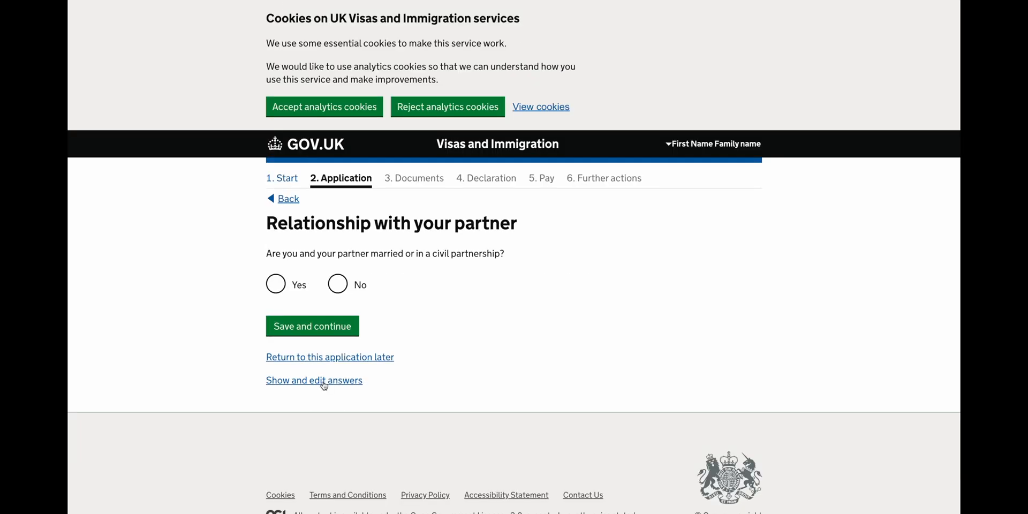
Confirm you are married and can provide a marriage certificate.
click(285, 279)
click(317, 330)
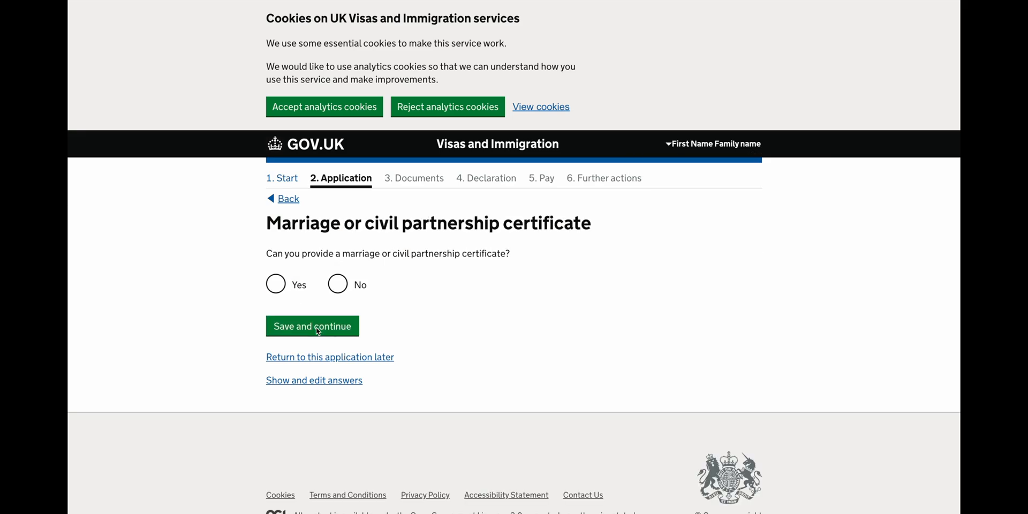
click(285, 291)
click(304, 329)
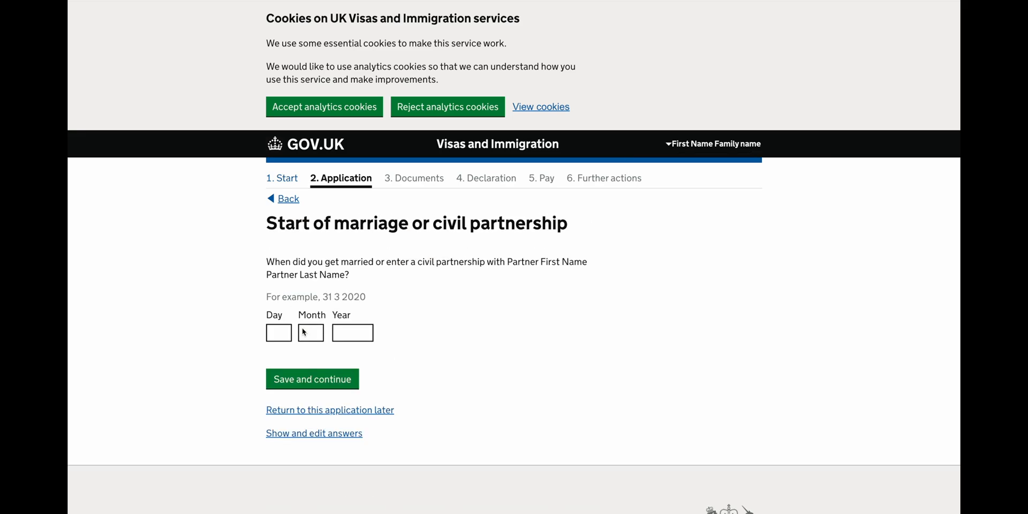
Enter the marriage date as 01 01 2024.
click(287, 336)
text(01)
key(Tab)
text(01)
key(Tab)
text(202)
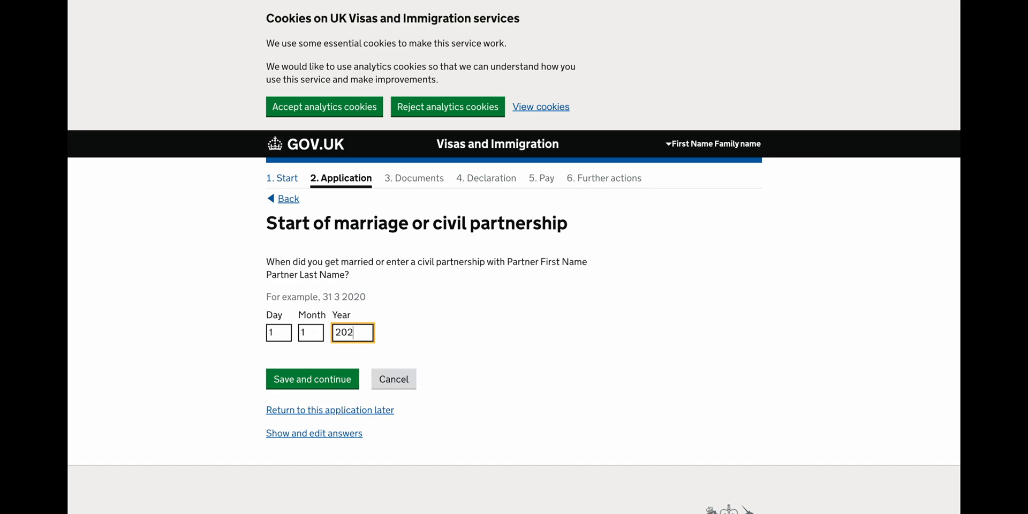
text(4)
click(331, 378)
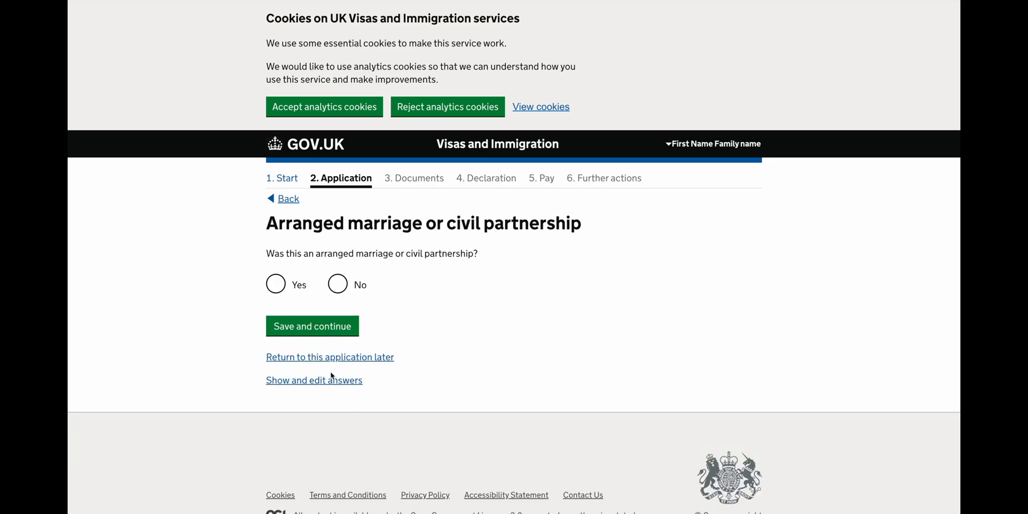
Answer the arranged marriage question and state it was not a proxy marriage.
click(276, 284)
click(301, 327)
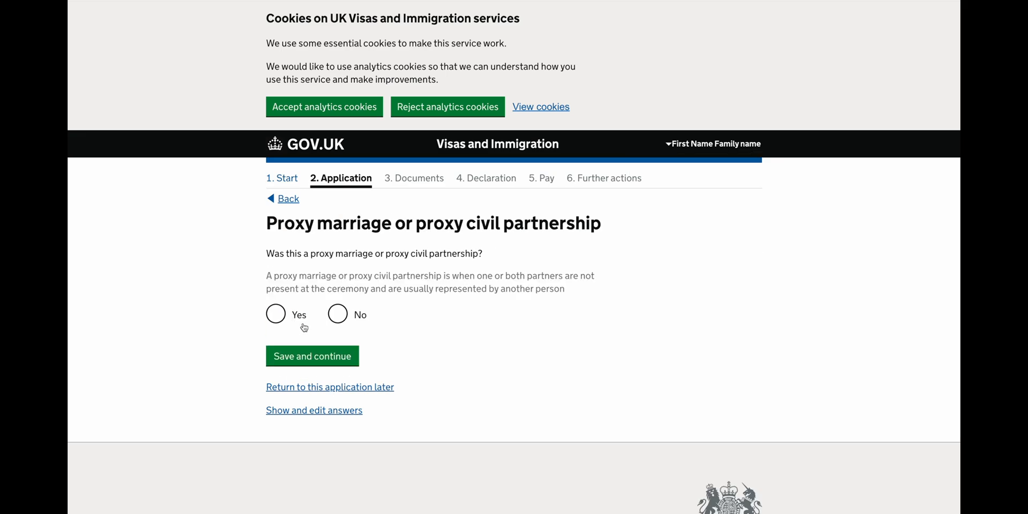
click(345, 317)
click(320, 356)
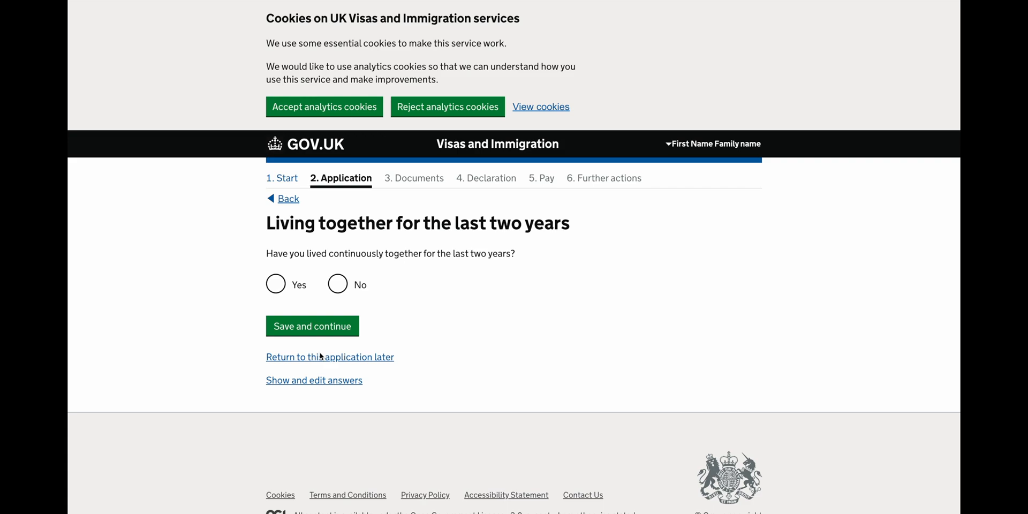
Say you haven't lived together for two years, pasting the reason (recently married).
click(338, 284)
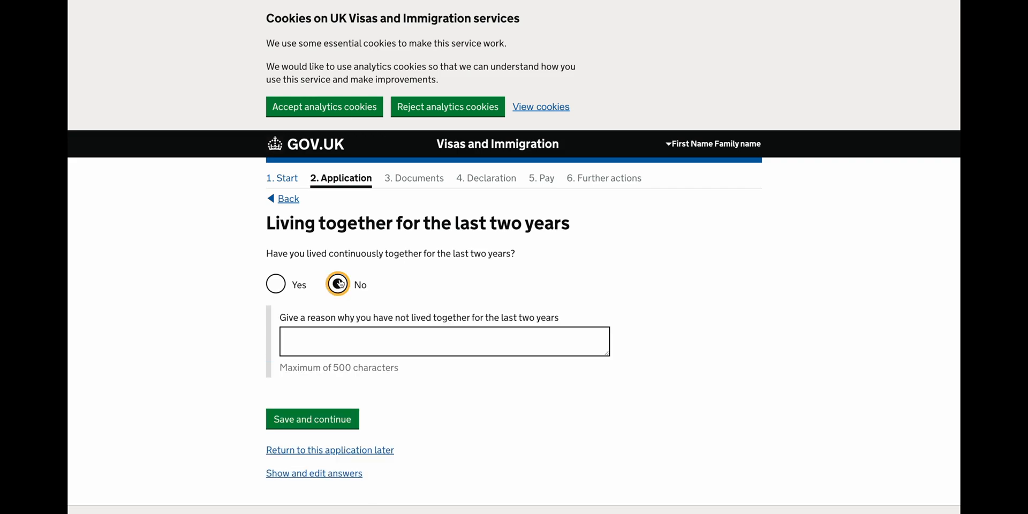
click(343, 343)
text(We are recently married)
click(311, 420)
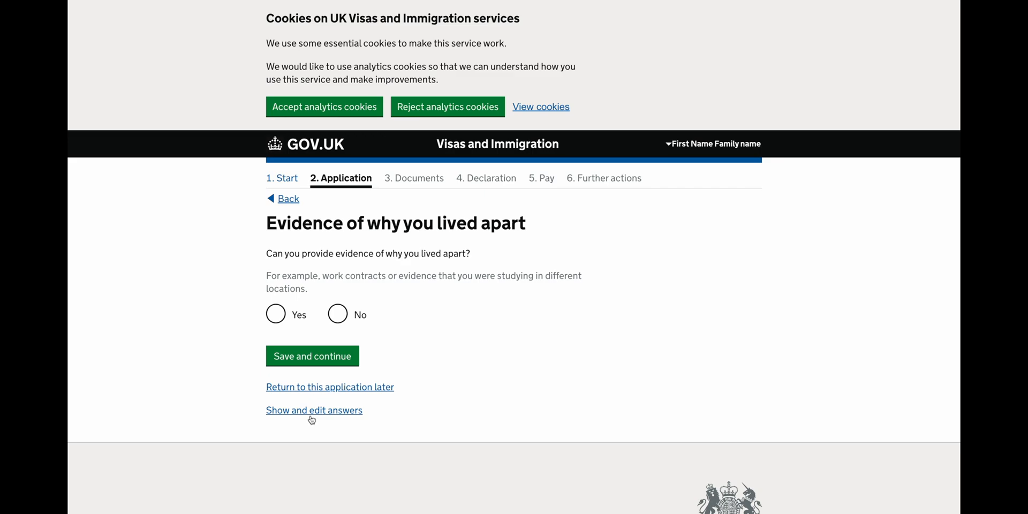
Confirm you can evidence living apart and the continued relationship.
click(278, 314)
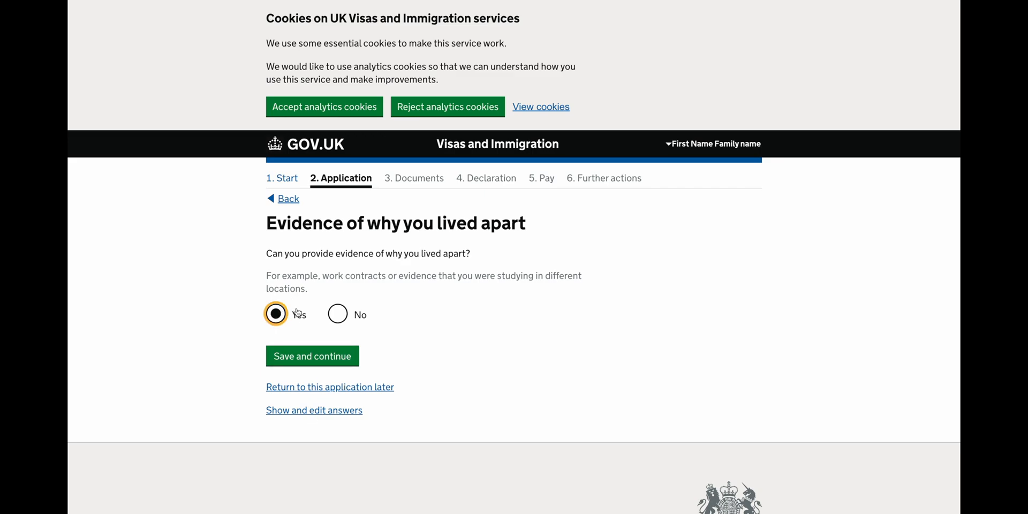
click(333, 357)
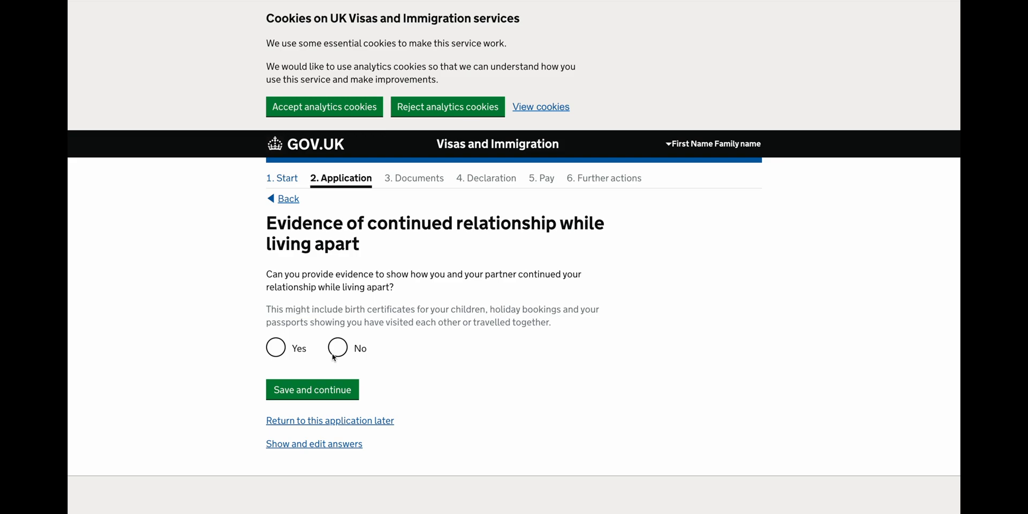
click(302, 349)
Answer No to being related to your partner and to your own other or previous marriages.
click(320, 391)
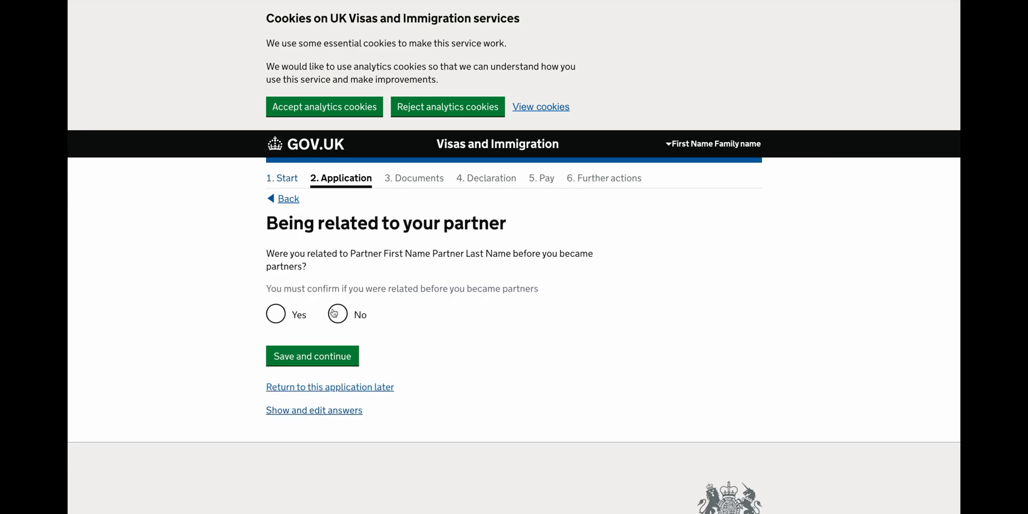
click(337, 313)
click(310, 352)
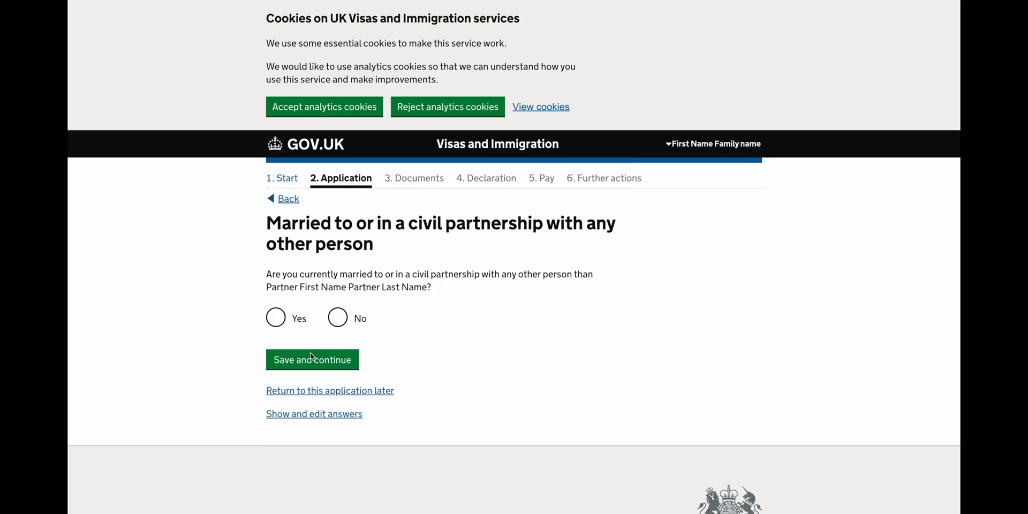
click(336, 317)
click(315, 365)
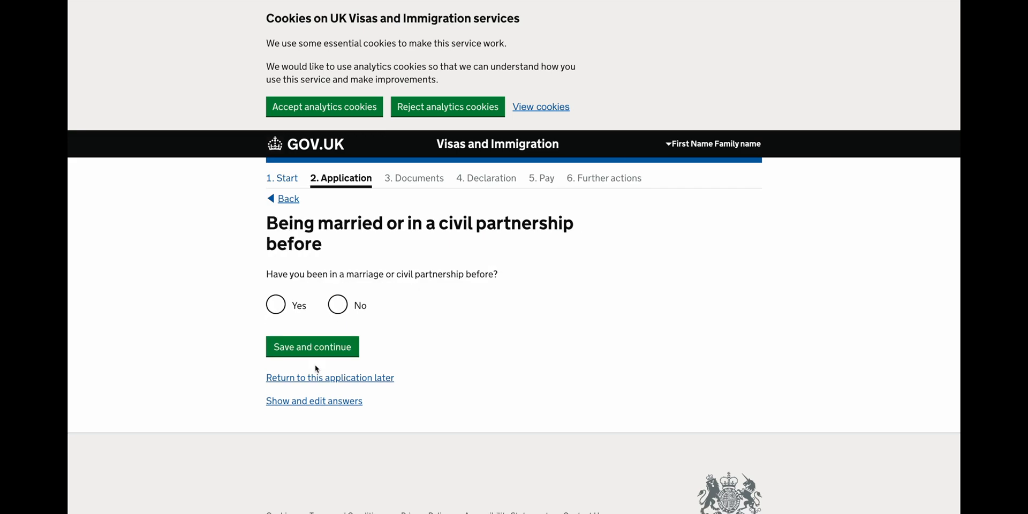
click(334, 309)
click(327, 347)
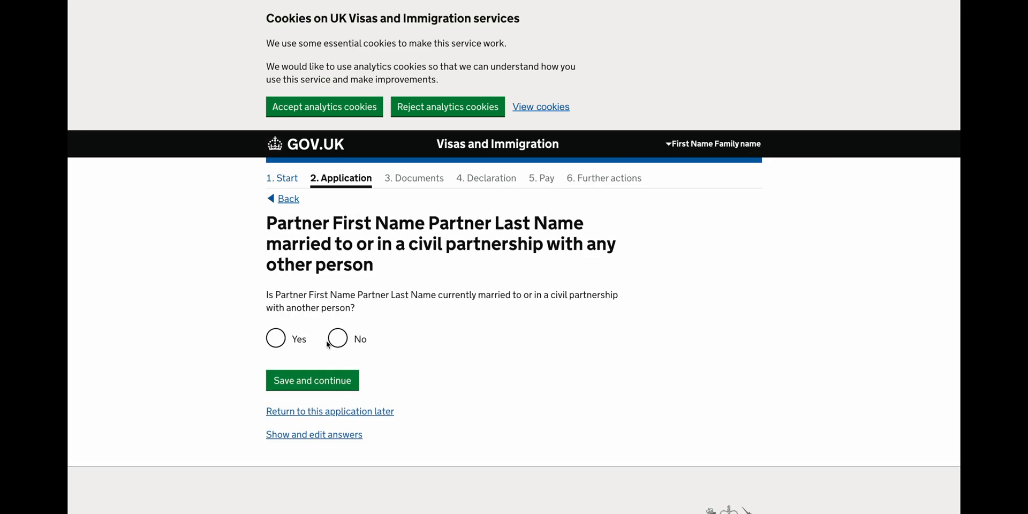
Answer No to your partner's other or previous marriages and to having financial dependants.
click(330, 342)
click(320, 381)
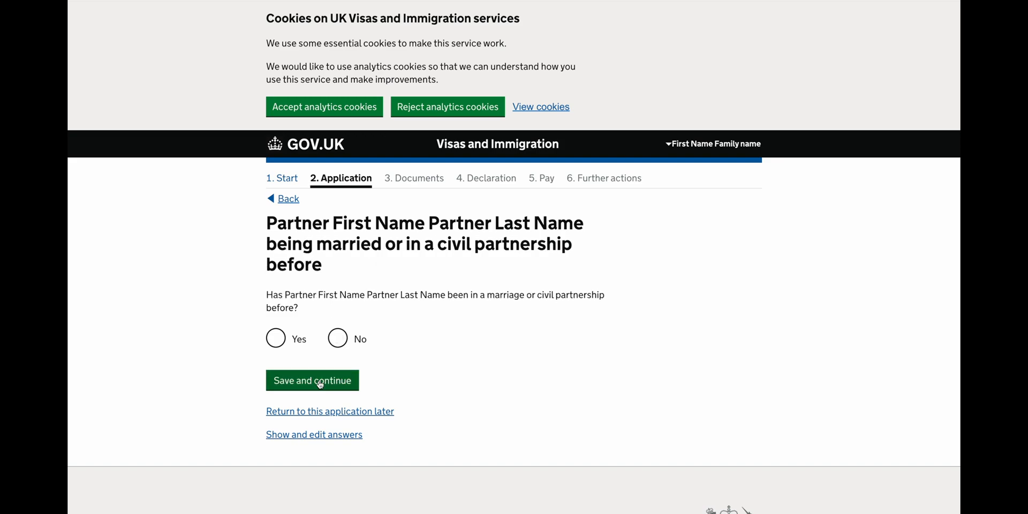
click(339, 345)
click(328, 381)
click(330, 379)
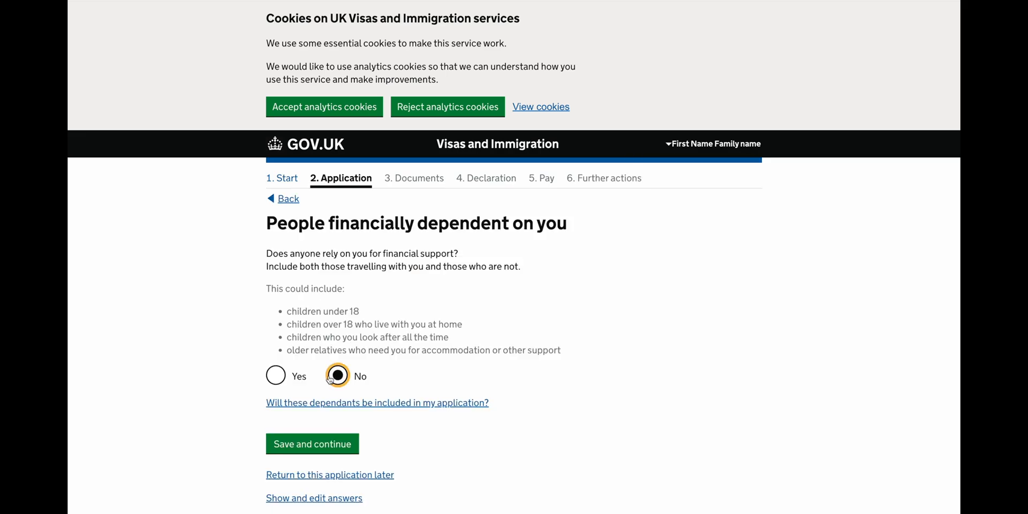
Add your father's details: born 01 01 1957, Indian, always the same nationality.
click(322, 442)
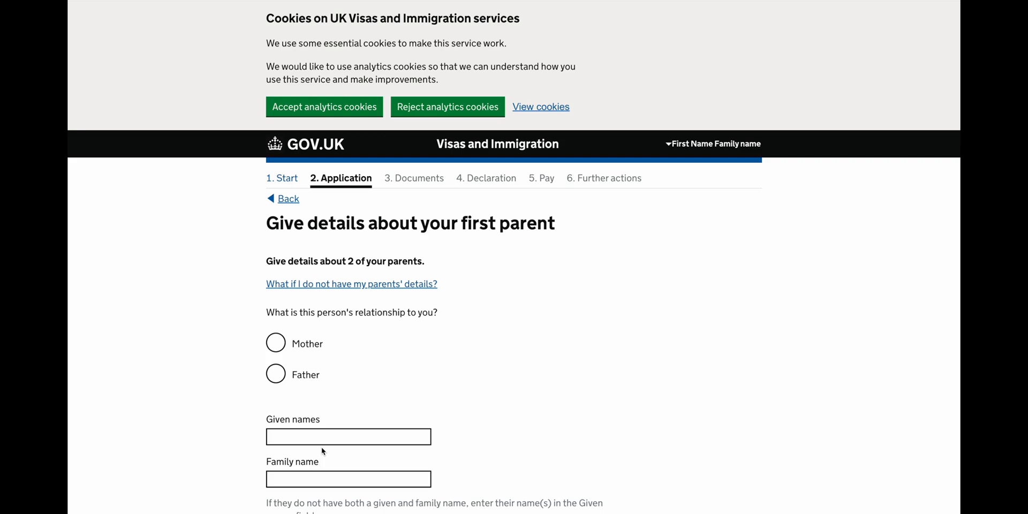
click(315, 380)
scroll(315, 379, down, 3)
click(309, 297)
scroll(345, 409, down, 3)
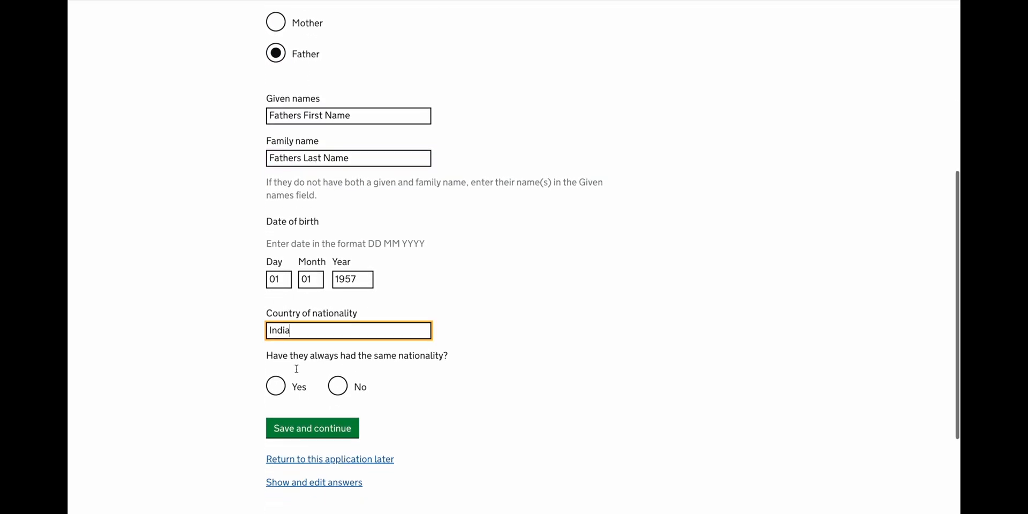
scroll(296, 367, down, 2)
click(275, 326)
click(282, 359)
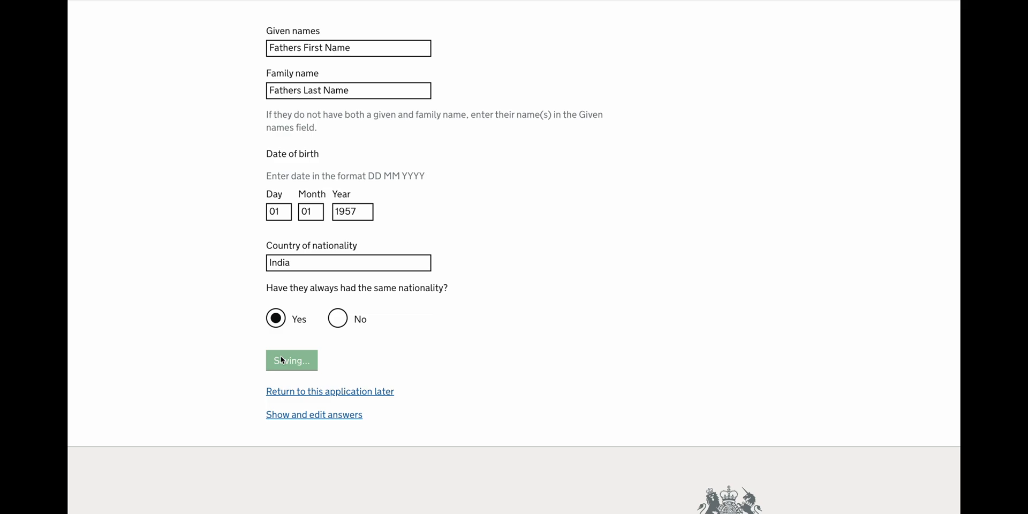
Mark the second parent as your mother.
scroll(281, 360, down, 1)
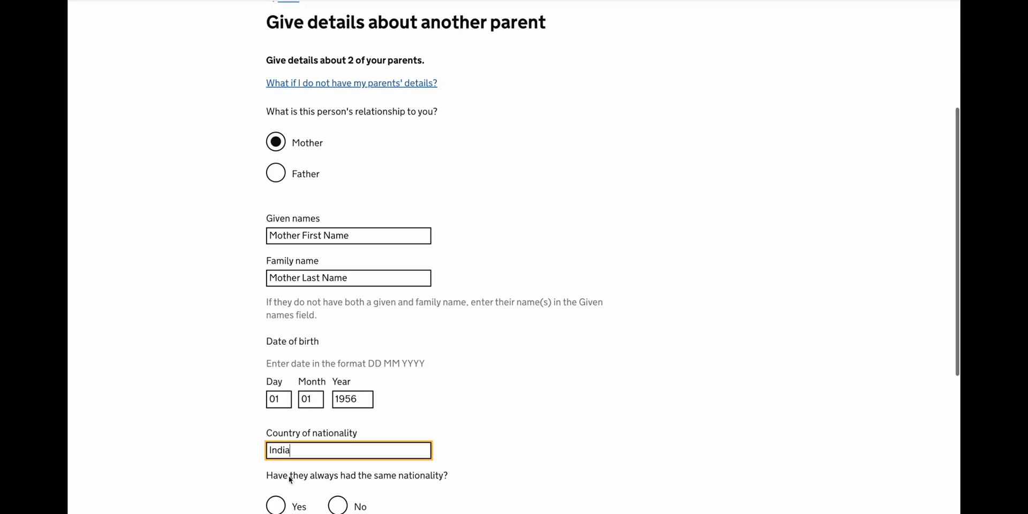
scroll(299, 321, down, 3)
click(275, 365)
Save your mother's details and answer No to UK family, group travel and travel companions.
click(301, 408)
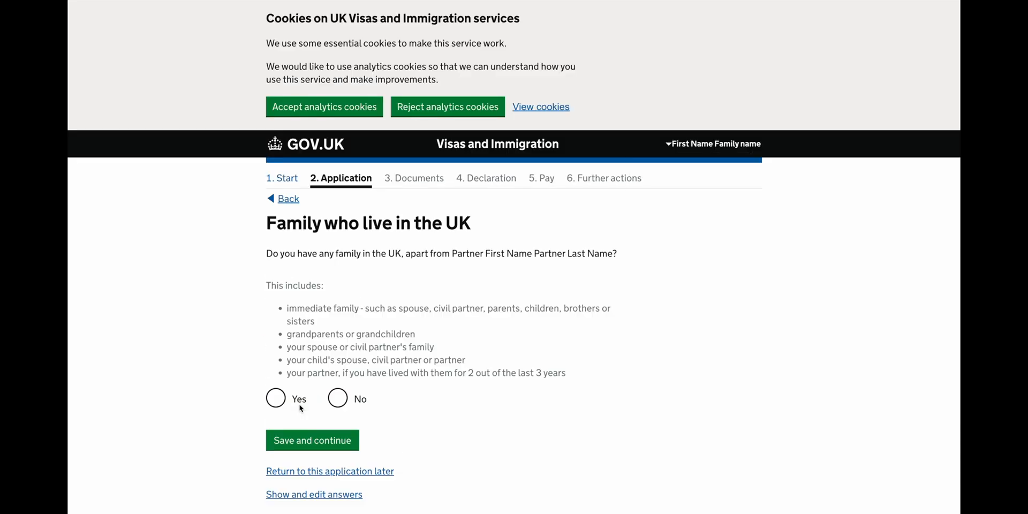
click(338, 398)
click(320, 447)
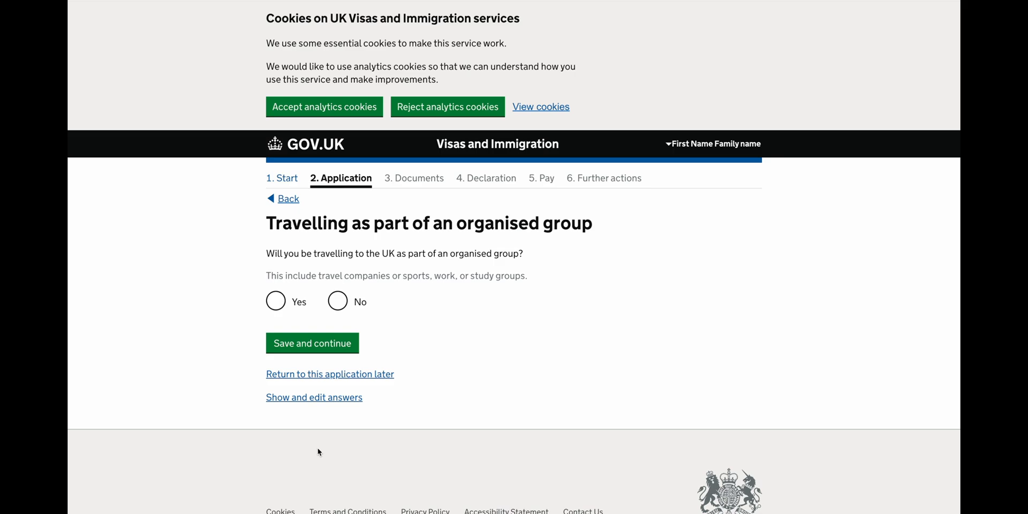
click(348, 306)
click(324, 344)
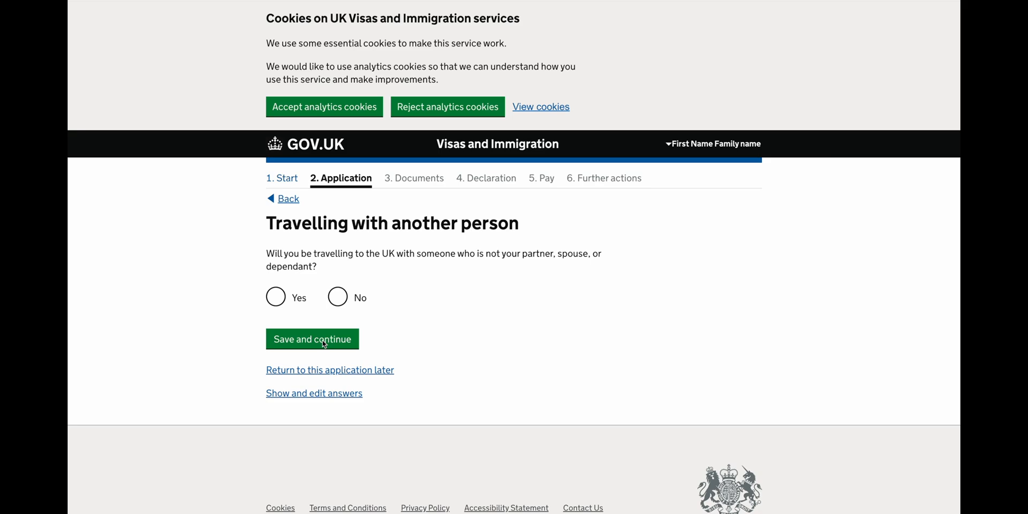
click(336, 309)
click(331, 338)
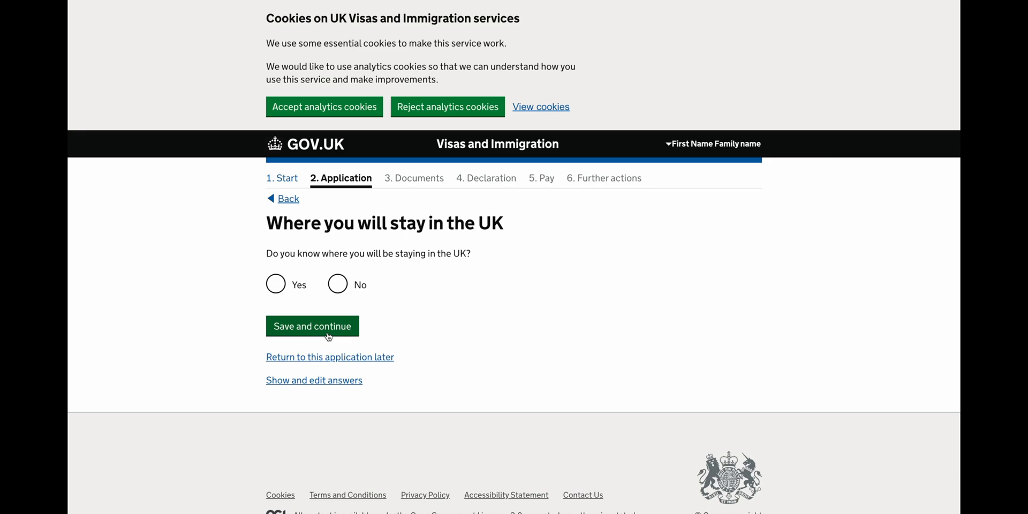
click(288, 285)
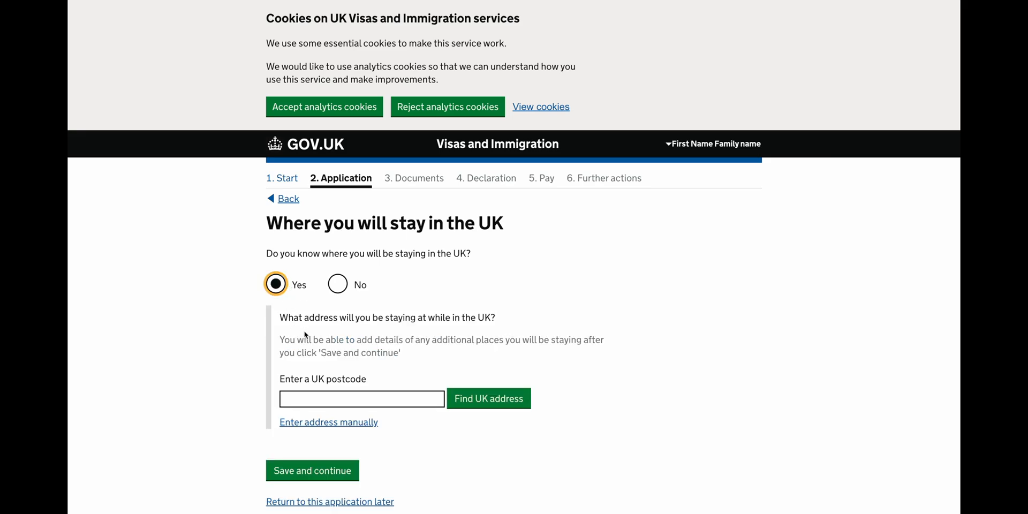
click(313, 399)
text(Eh7 4px)
click(489, 398)
scroll(372, 375, down, 2)
click(371, 359)
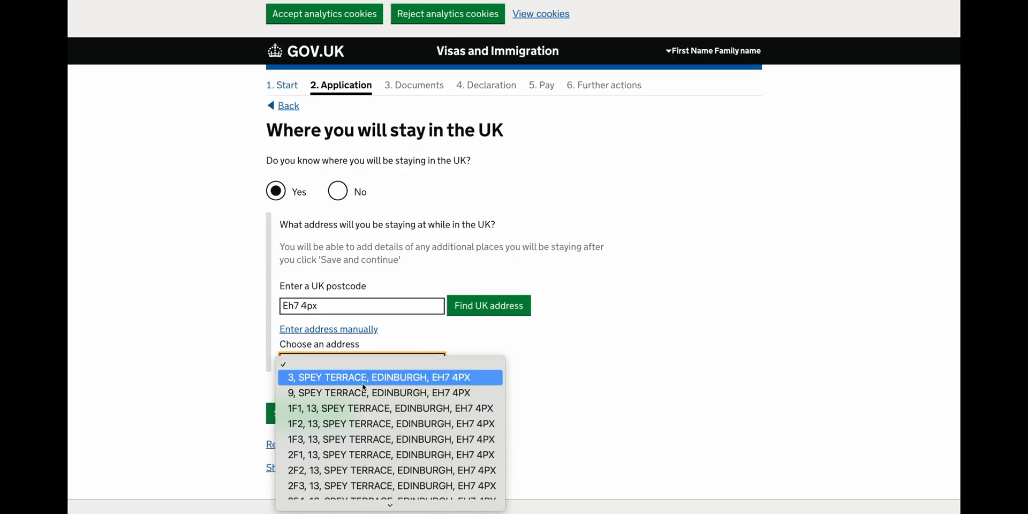
click(362, 383)
scroll(351, 391, down, 5)
click(344, 294)
scroll(343, 293, down, 2)
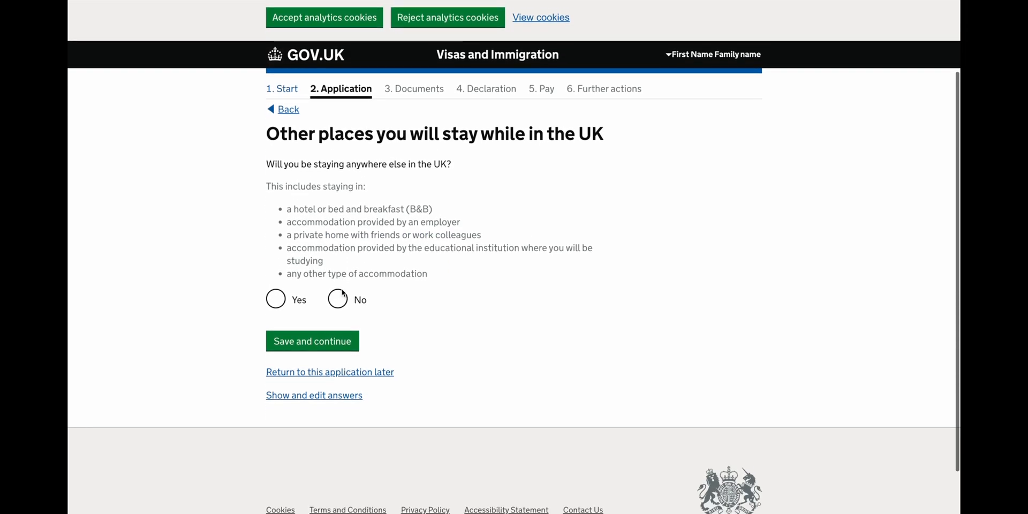
click(339, 293)
Confirm no other stays and answer No to UK visits and previous UK visas in 10 years.
click(323, 343)
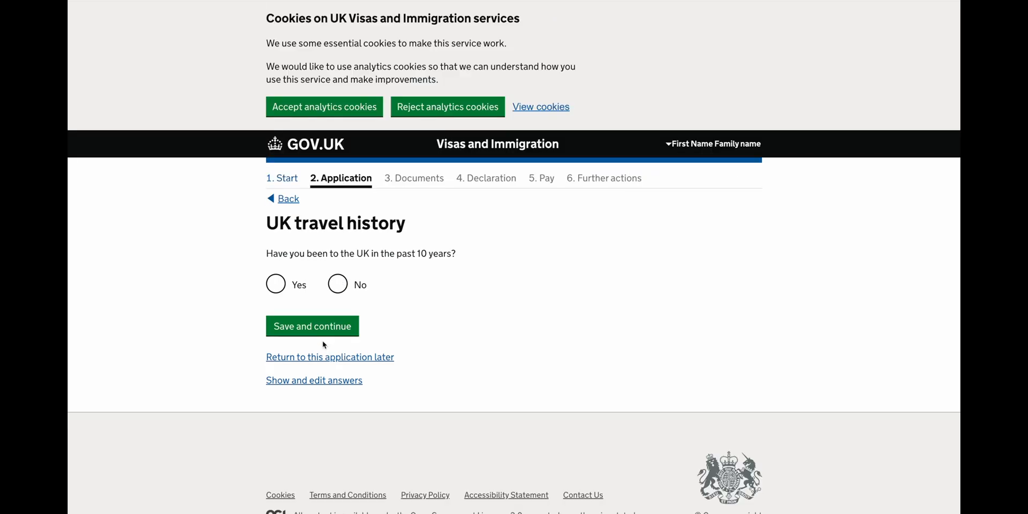
scroll(323, 343, down, 1)
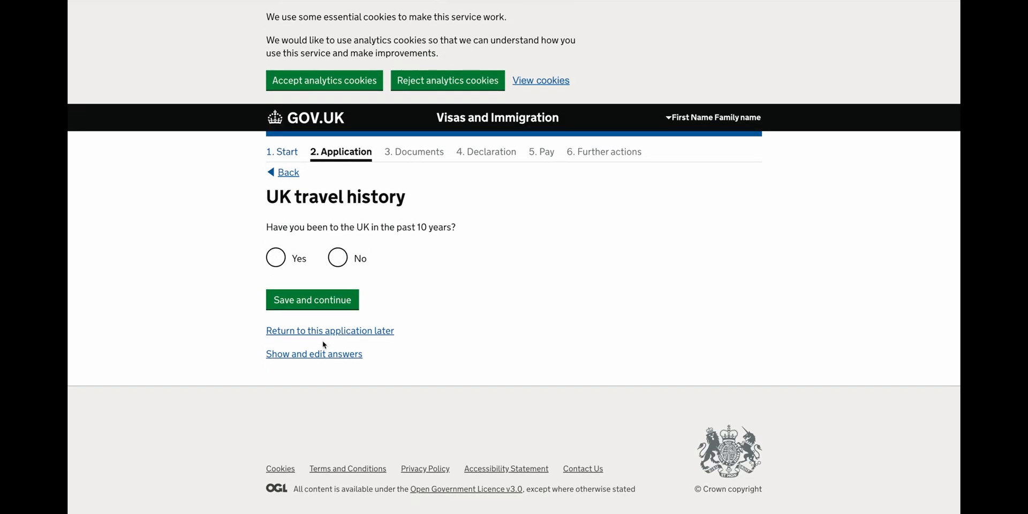
click(337, 259)
click(329, 302)
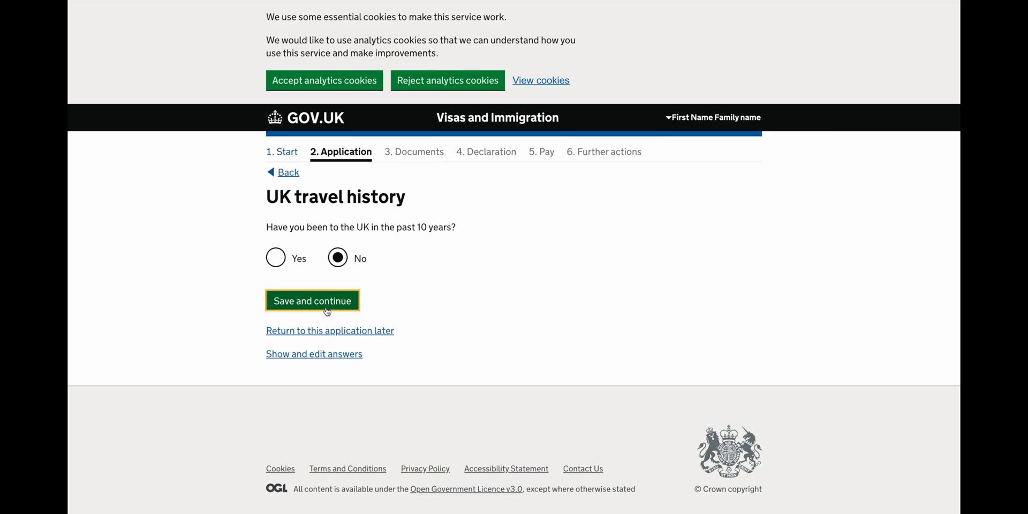
scroll(326, 310, down, 1)
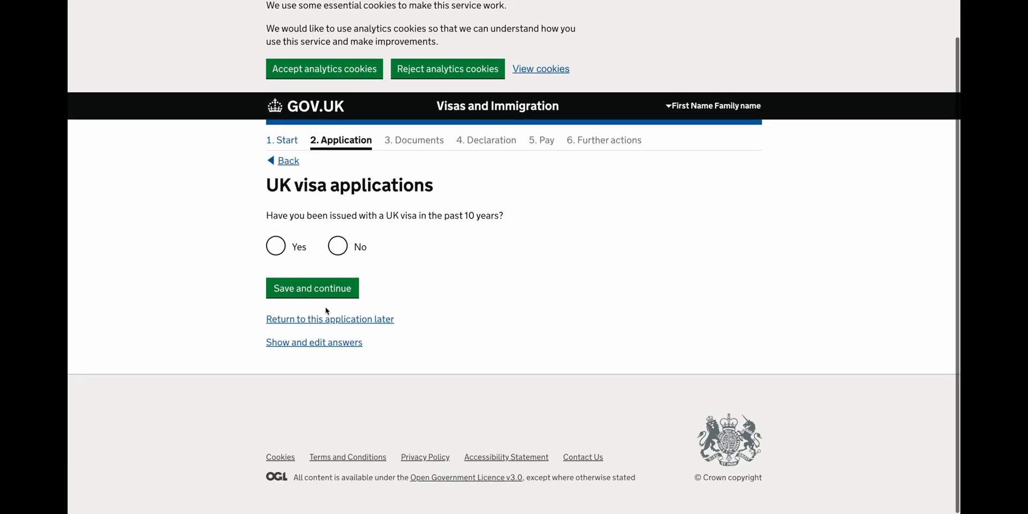
click(337, 247)
click(330, 289)
Record Zero visits to the listed countries and No to other world travel.
scroll(330, 289, down, 2)
scroll(330, 290, down, 2)
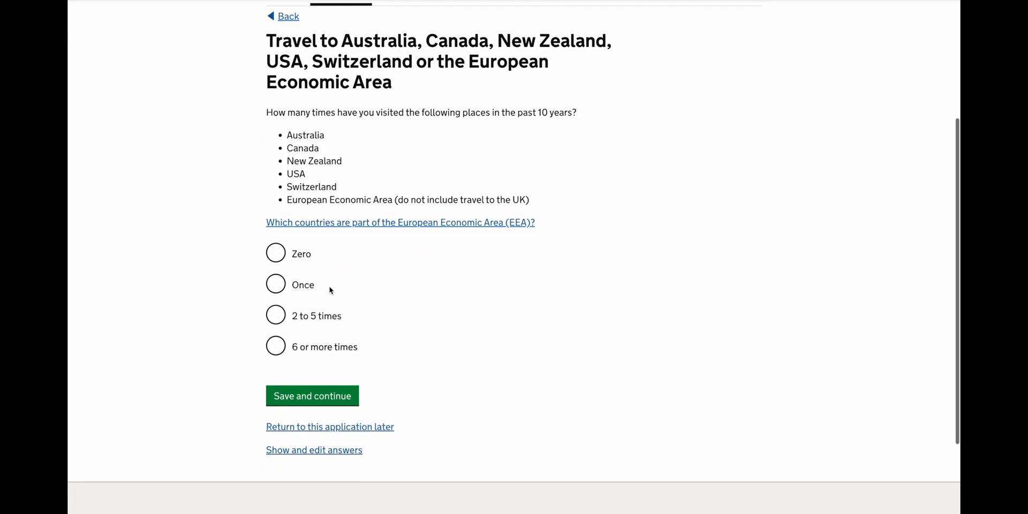
scroll(329, 290, down, 1)
scroll(330, 290, down, 1)
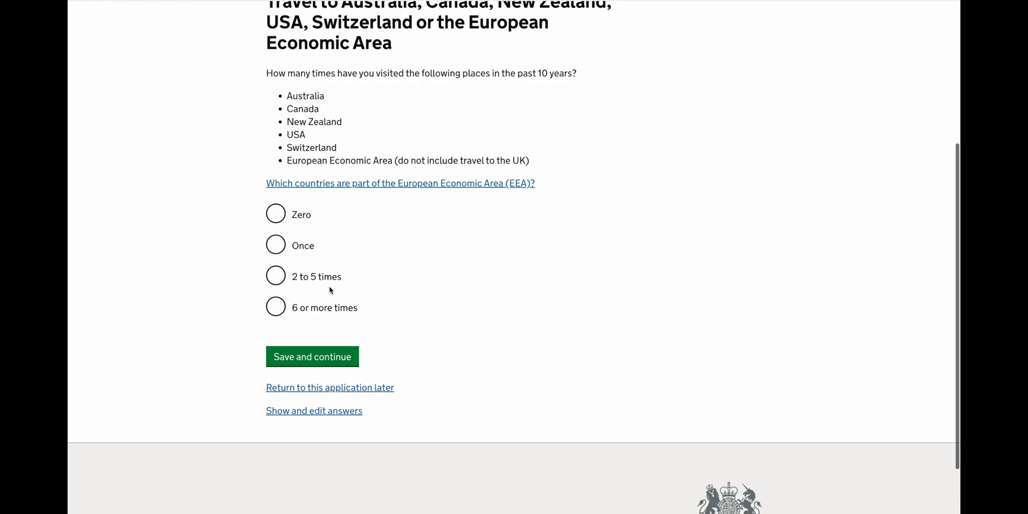
click(298, 219)
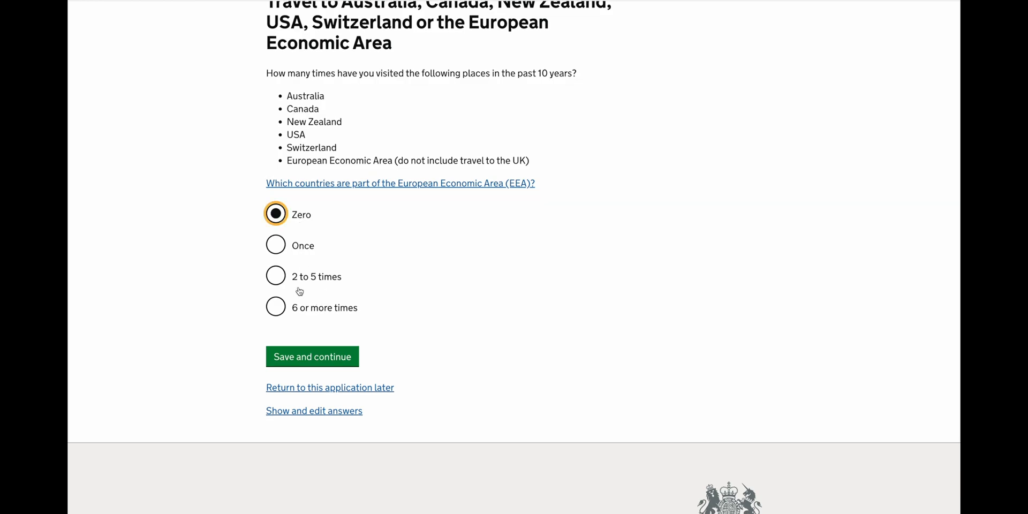
click(312, 366)
scroll(312, 367, down, 3)
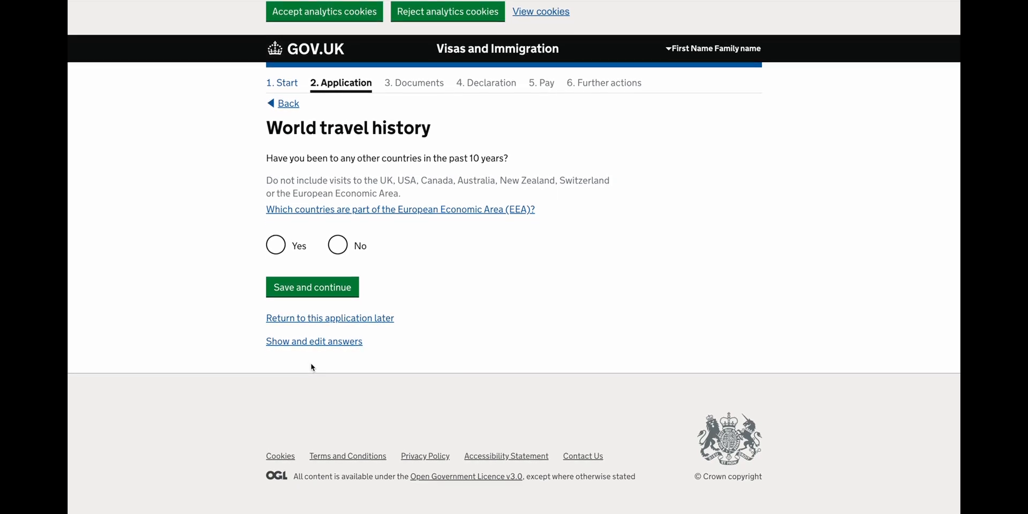
click(337, 256)
click(328, 293)
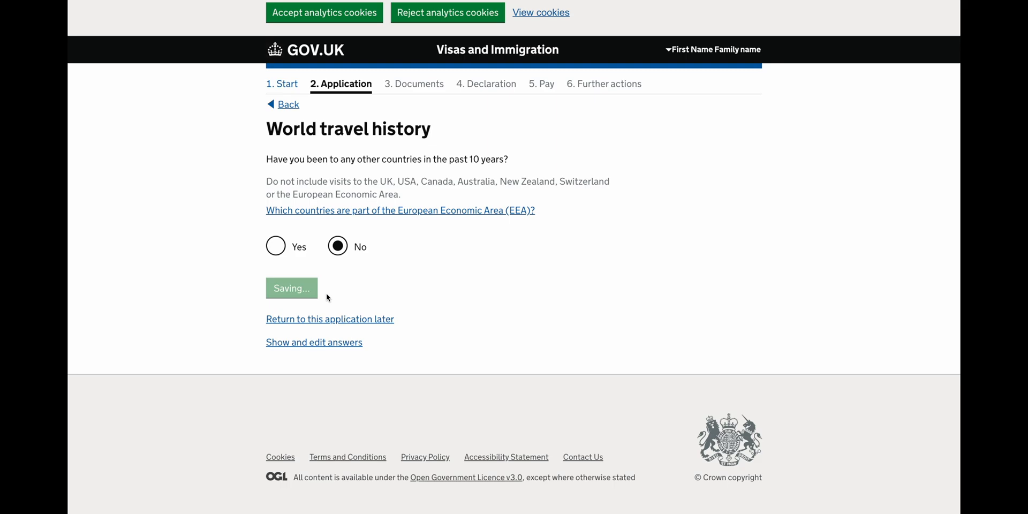
scroll(328, 296, down, 1)
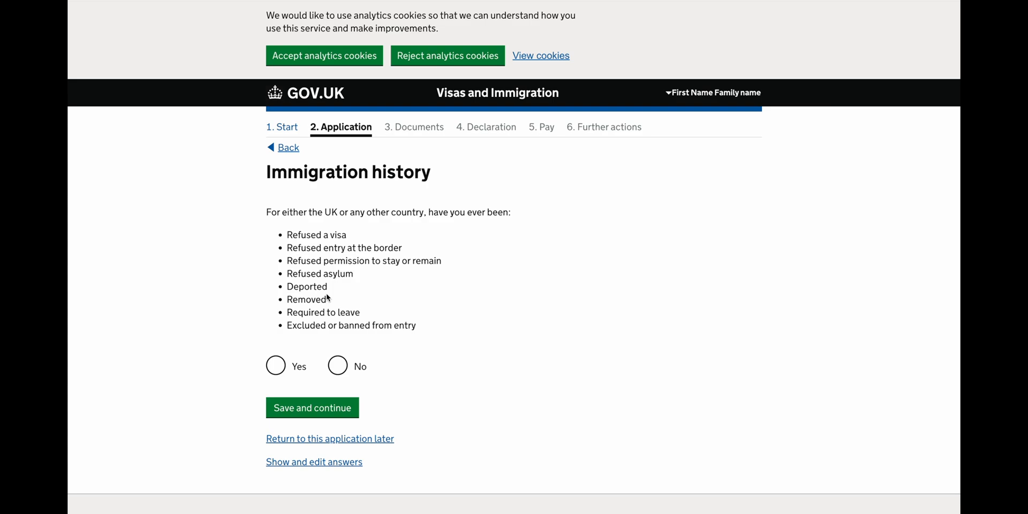
Answer No to past immigration refusals or removals and to breaching UK immigration law.
click(338, 366)
click(332, 408)
scroll(328, 410, down, 1)
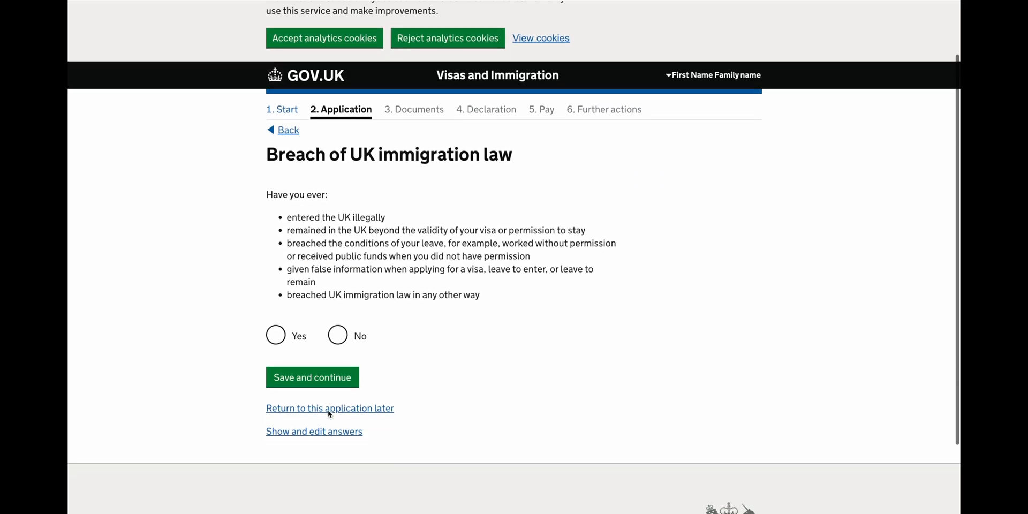
click(337, 335)
click(329, 377)
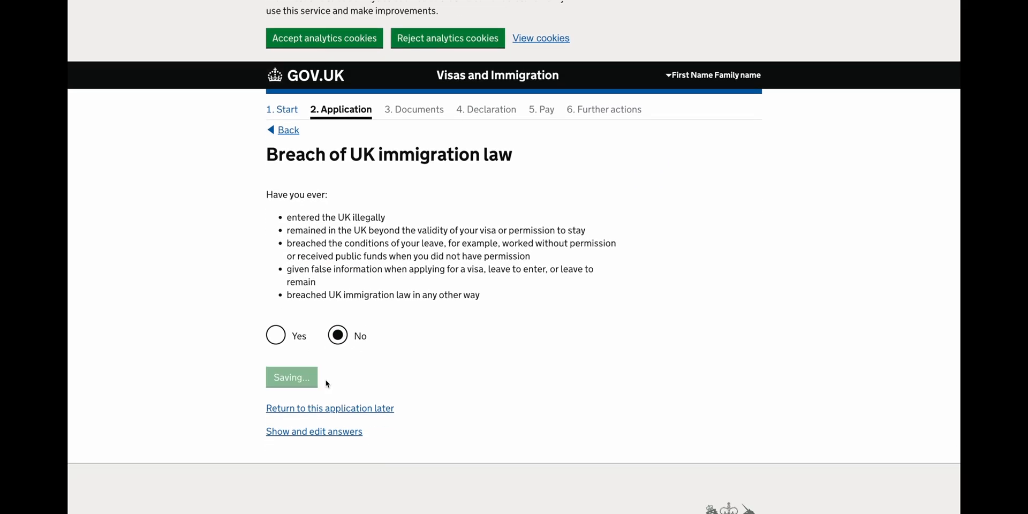
Answer No to needing an overseas record check and declare never having any convictions.
scroll(327, 383, down, 1)
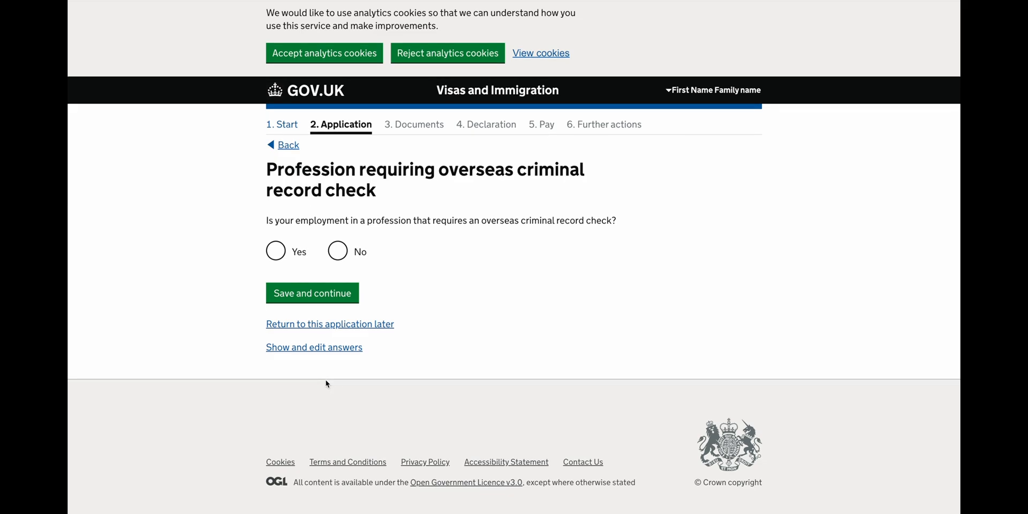
click(337, 250)
click(324, 298)
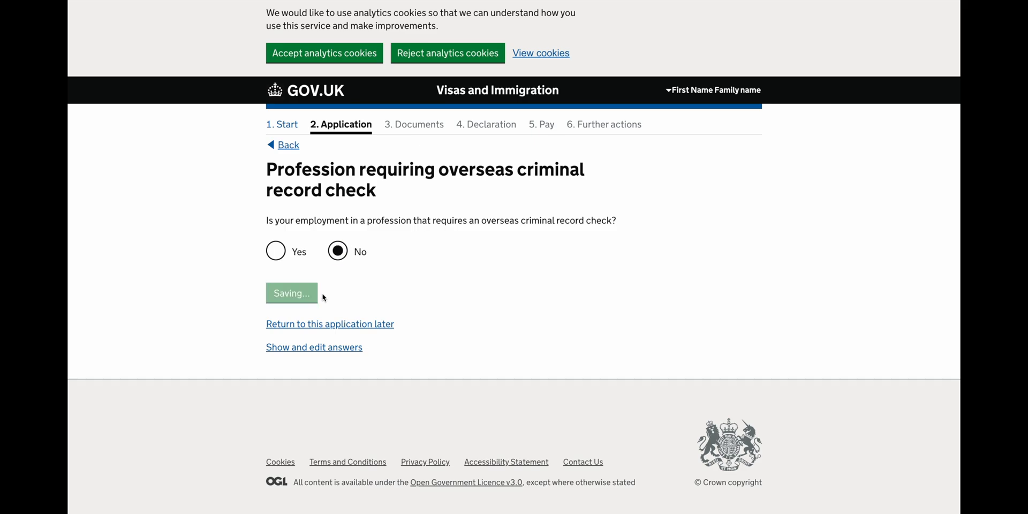
scroll(324, 298, down, 4)
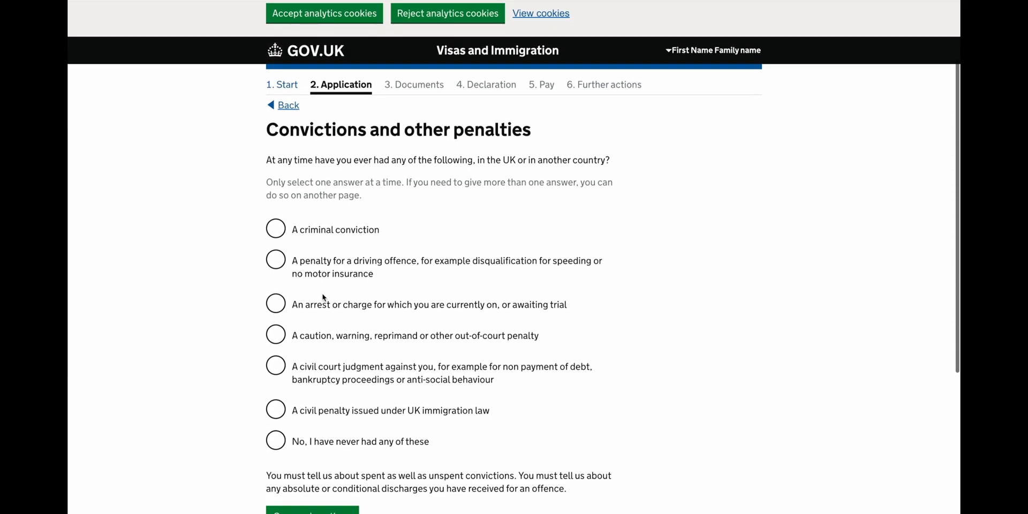
click(311, 343)
click(304, 409)
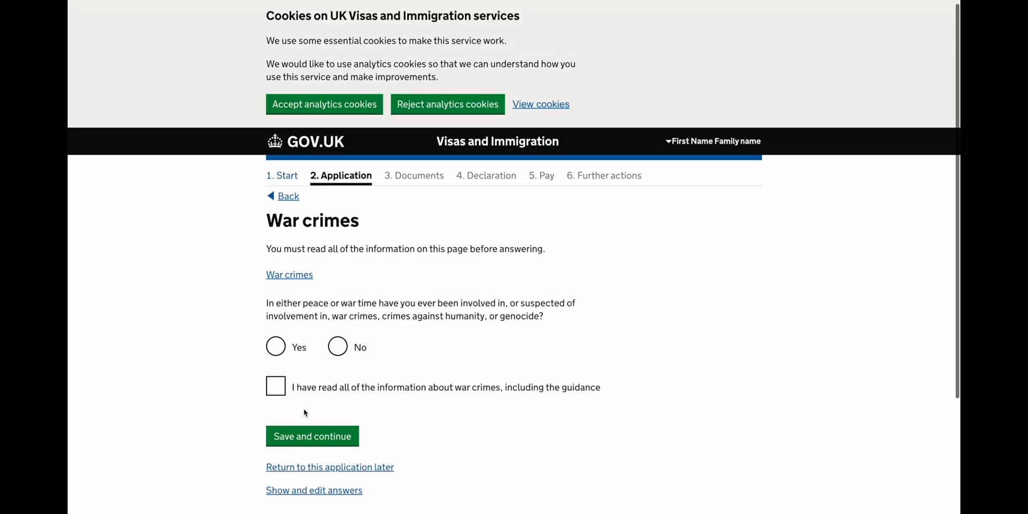
Answer No to war crimes involvement and confirm reading the war crimes information.
scroll(305, 413, down, 2)
click(338, 272)
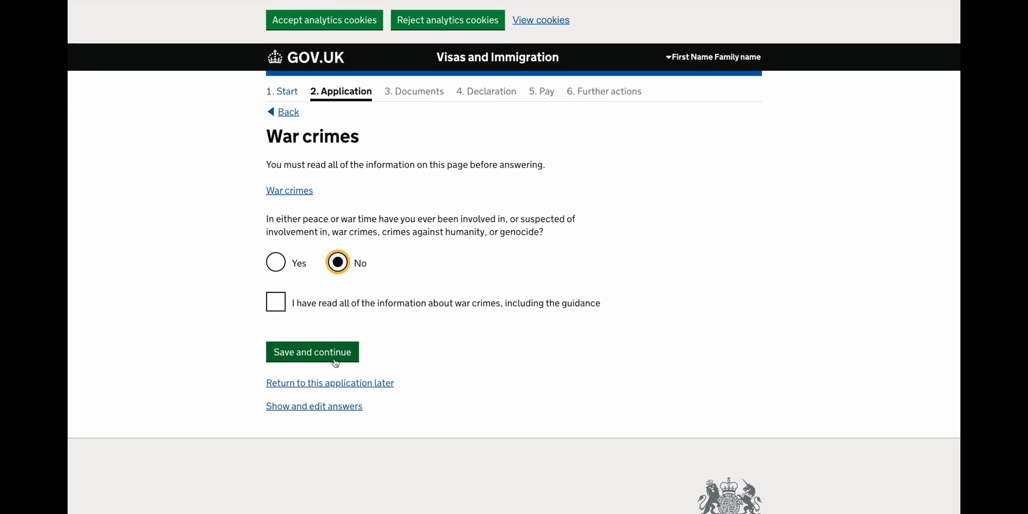
click(346, 307)
click(333, 351)
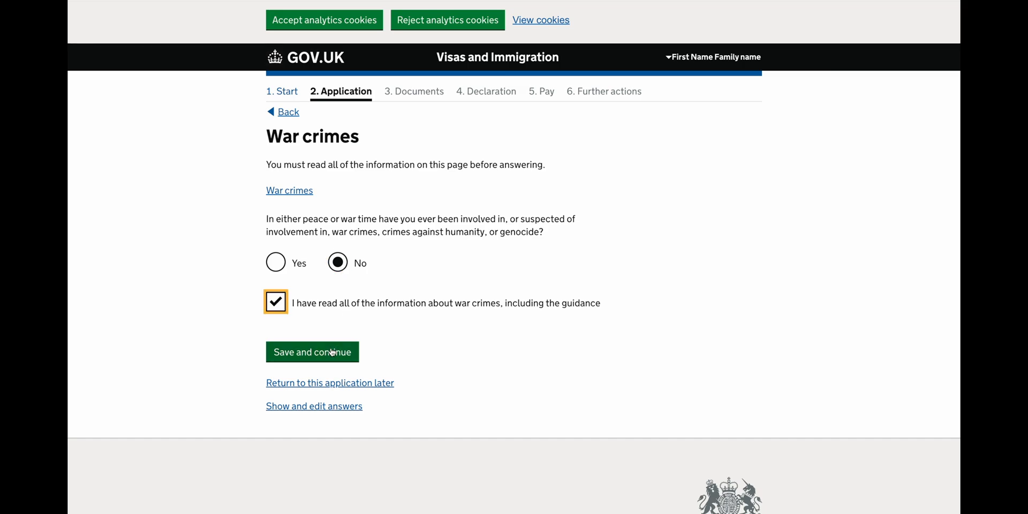
Answer No to all three terrorism questions and confirm reading the terrorism information.
scroll(332, 348, down, 2)
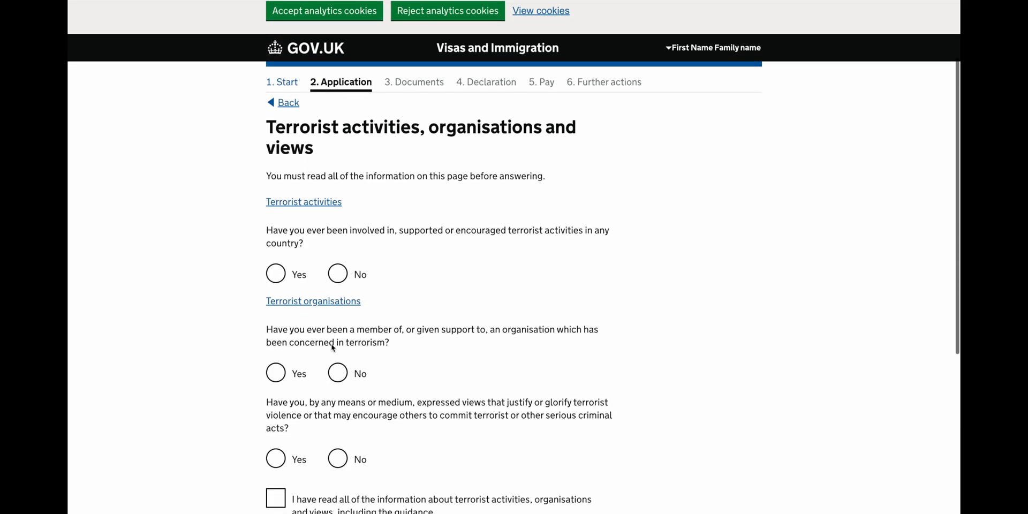
click(339, 283)
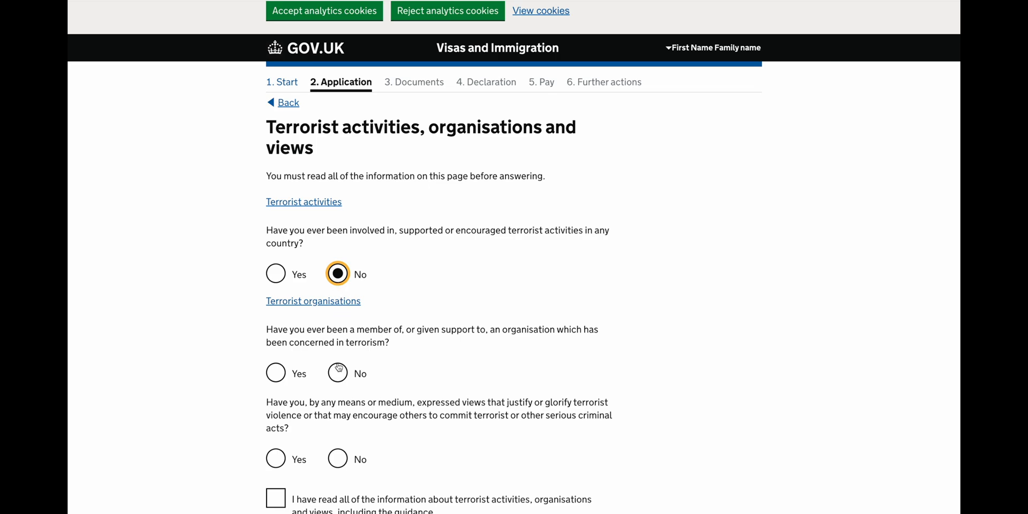
scroll(339, 369, down, 2)
click(339, 284)
click(344, 375)
scroll(344, 376, down, 1)
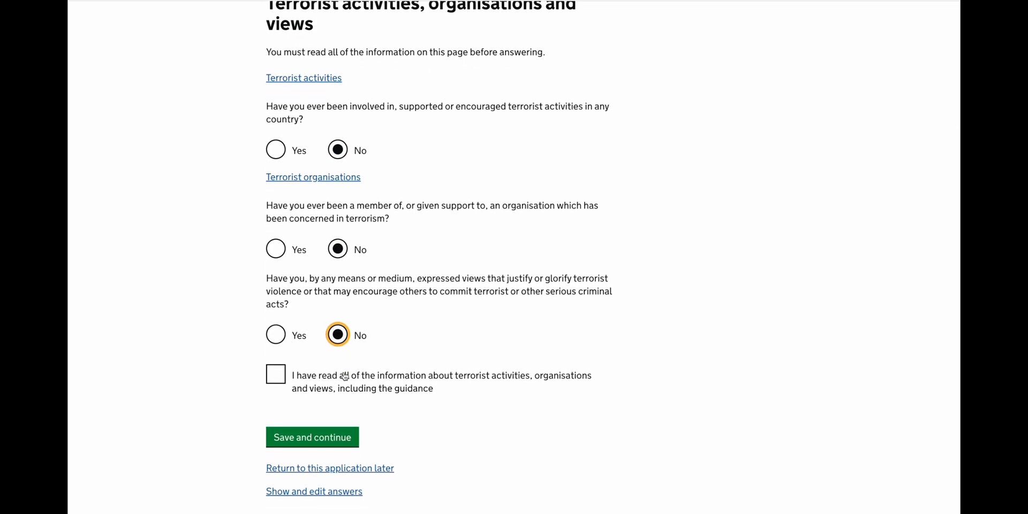
scroll(345, 375, down, 2)
click(348, 313)
click(339, 357)
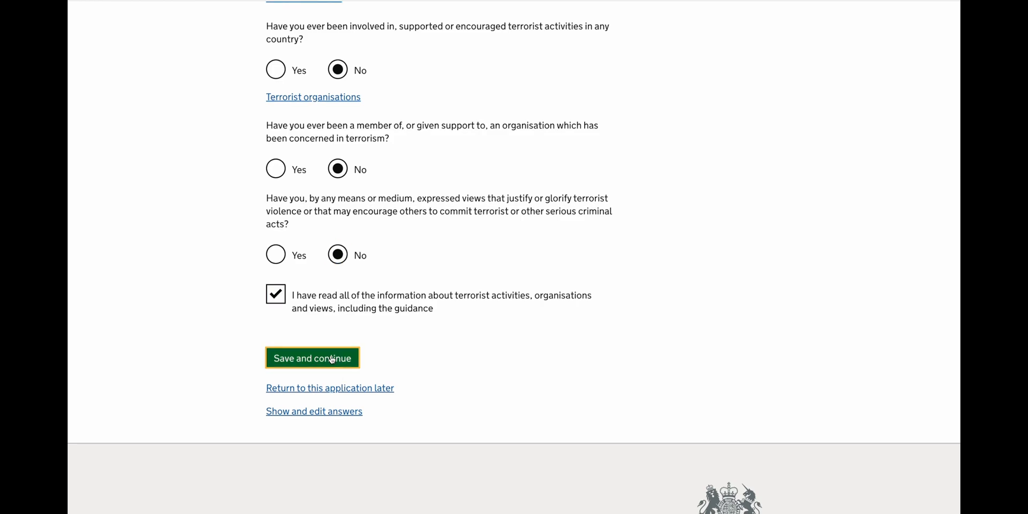
Answer No to extremist membership and views, confirming the extremism information was read.
scroll(331, 358, down, 3)
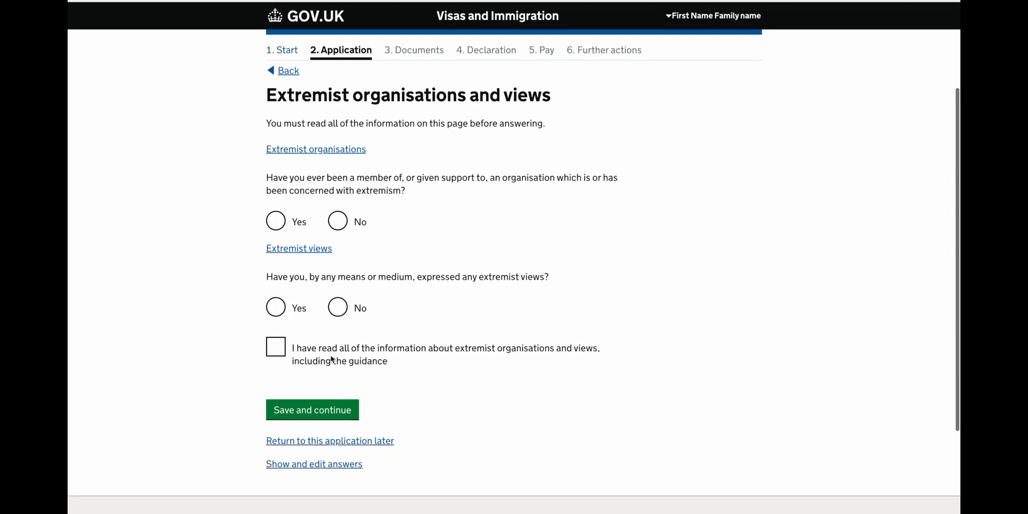
click(336, 218)
click(337, 307)
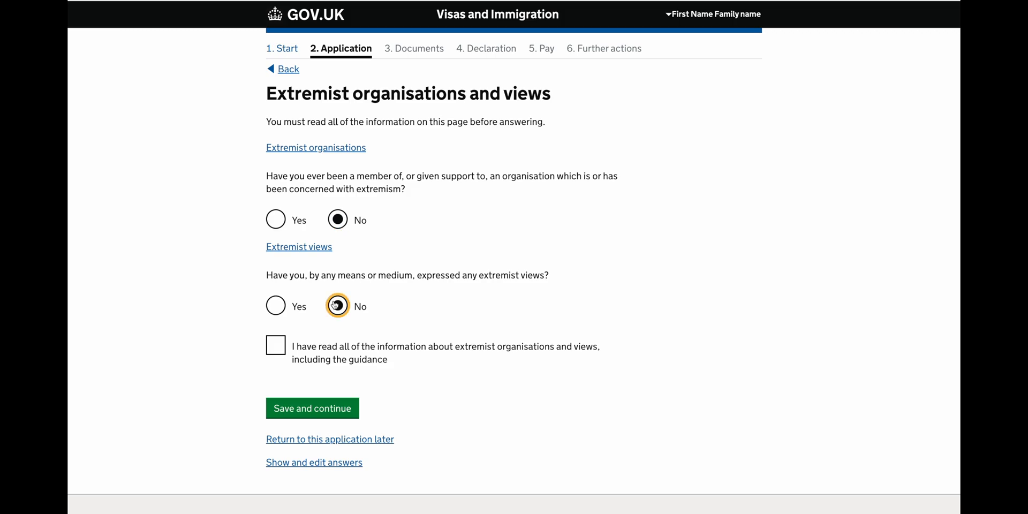
click(334, 346)
scroll(334, 345, down, 1)
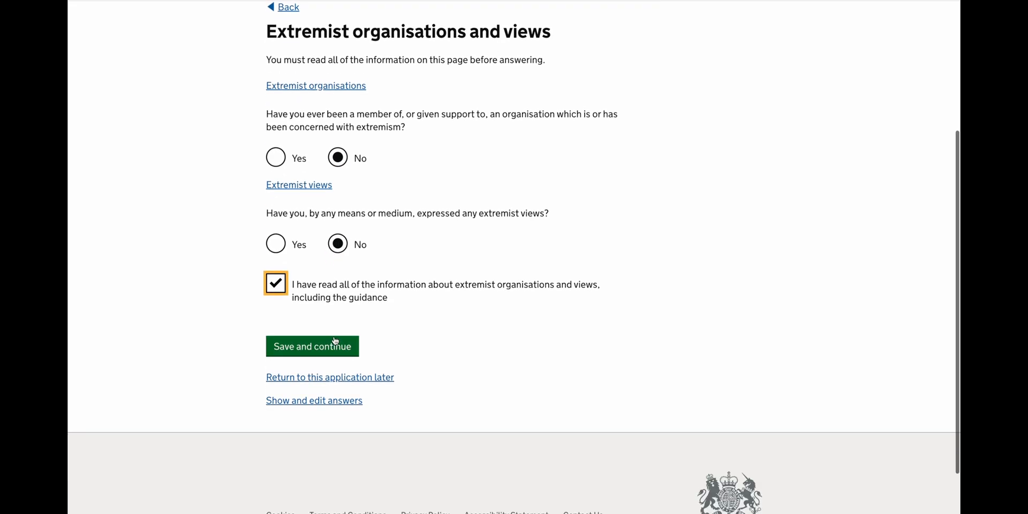
click(323, 353)
Answer No to hostile-government activity and the remaining good character questions.
scroll(323, 352, down, 3)
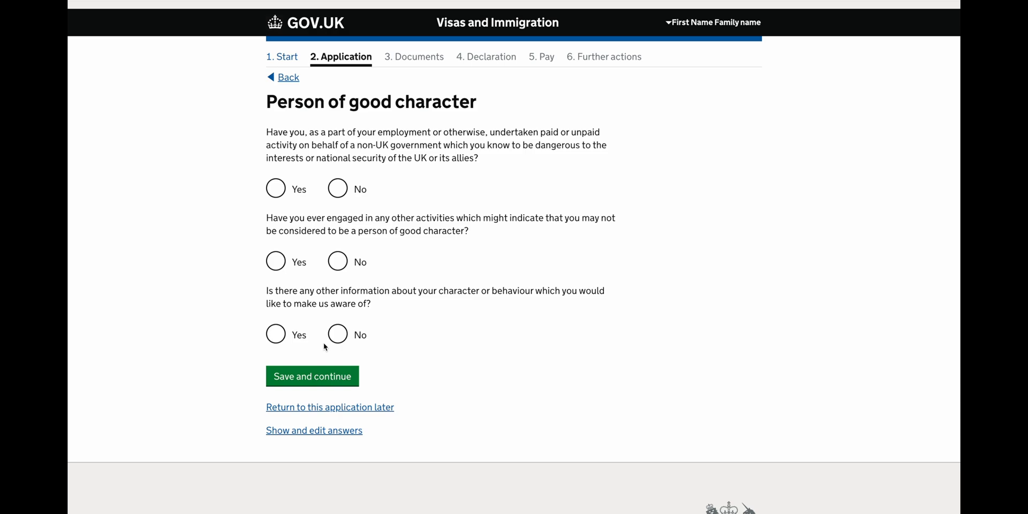
click(338, 194)
click(335, 263)
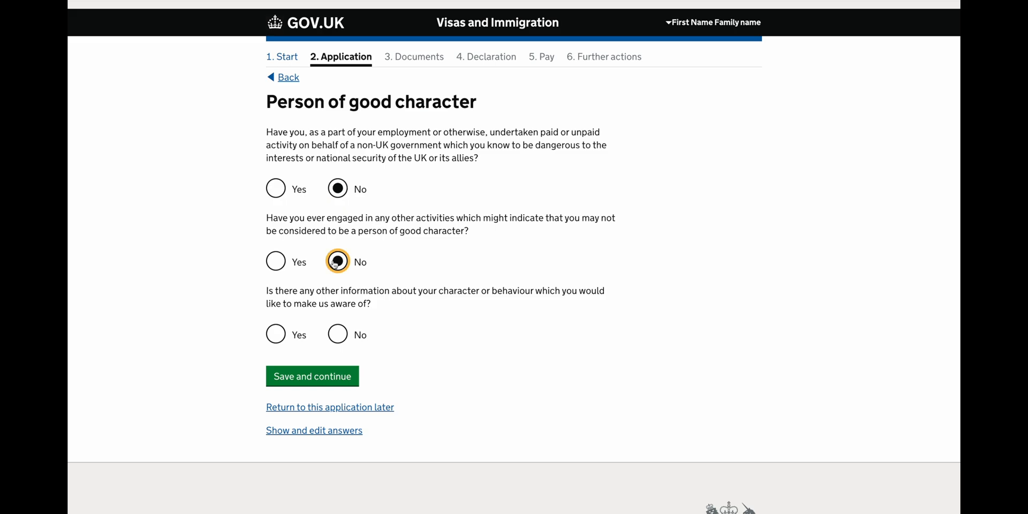
click(330, 332)
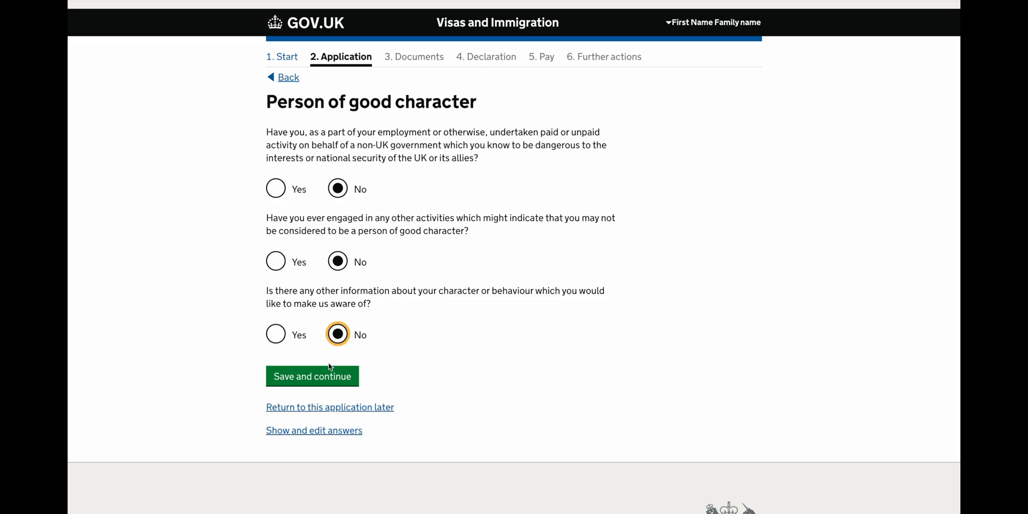
click(324, 381)
Declare you have not worked in any of the listed jobs or organisations.
scroll(325, 383, down, 3)
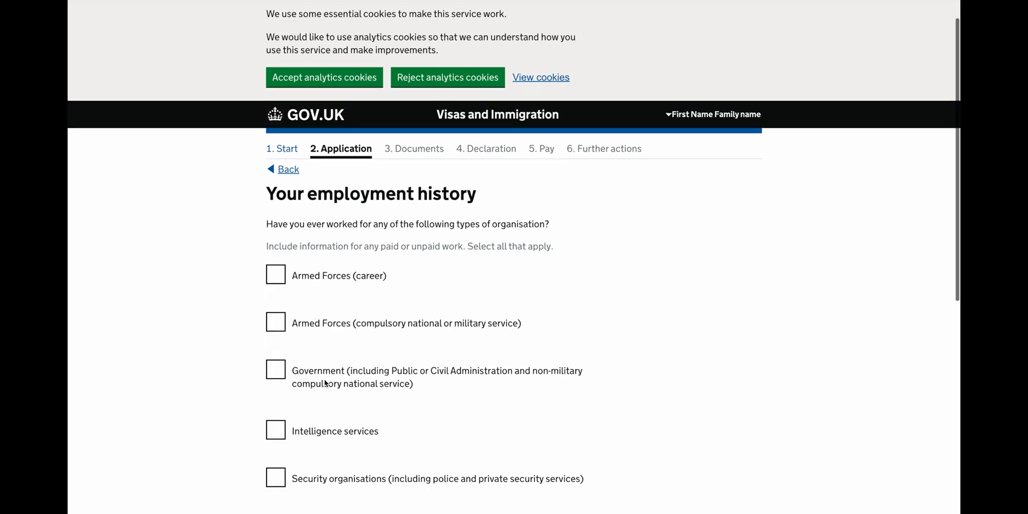
scroll(325, 383, down, 3)
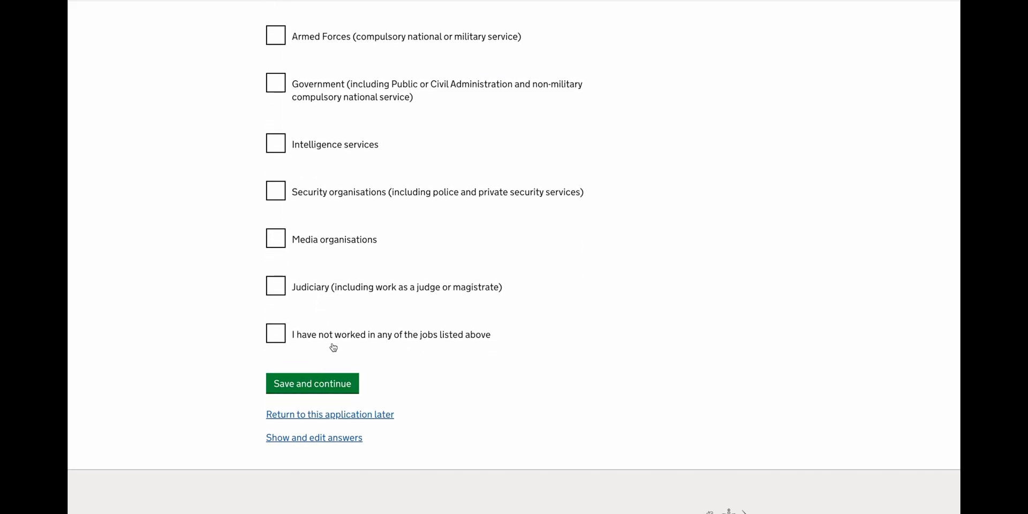
click(335, 341)
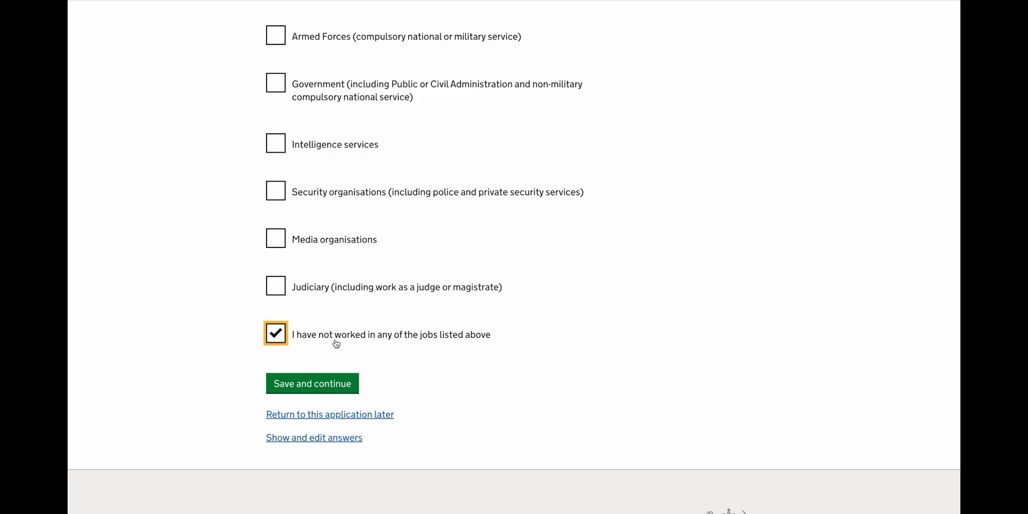
click(313, 392)
Skip the additional information and confirm the Check your answers page.
scroll(313, 392, down, 2)
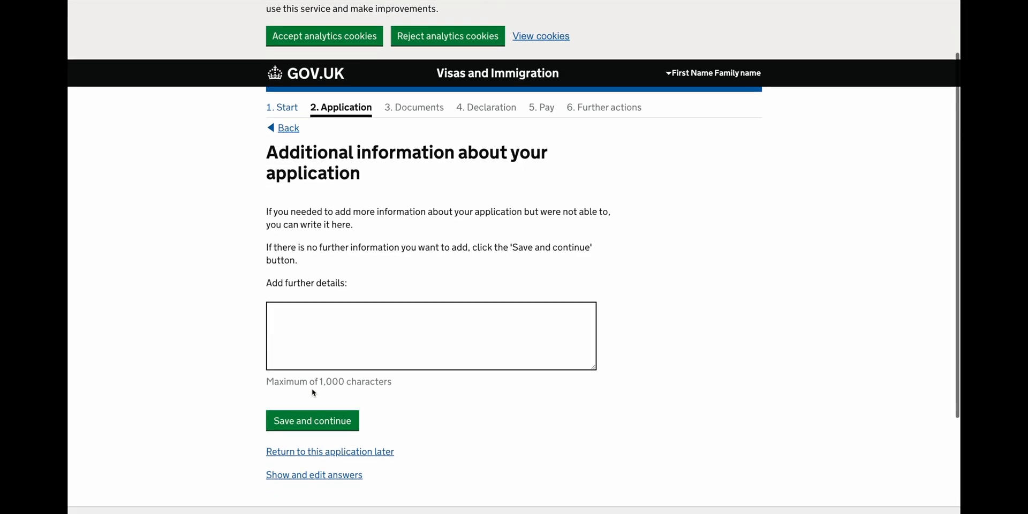
scroll(312, 390, down, 3)
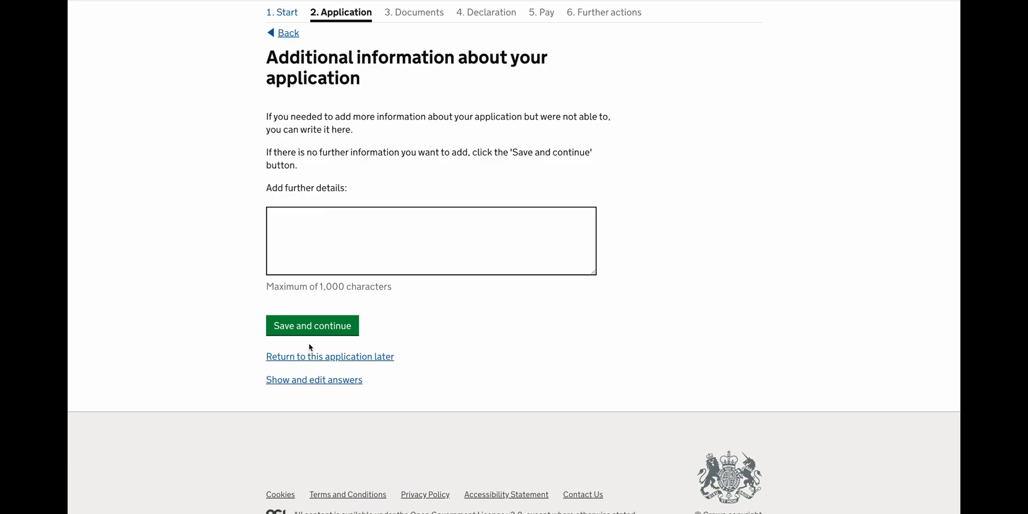
click(316, 327)
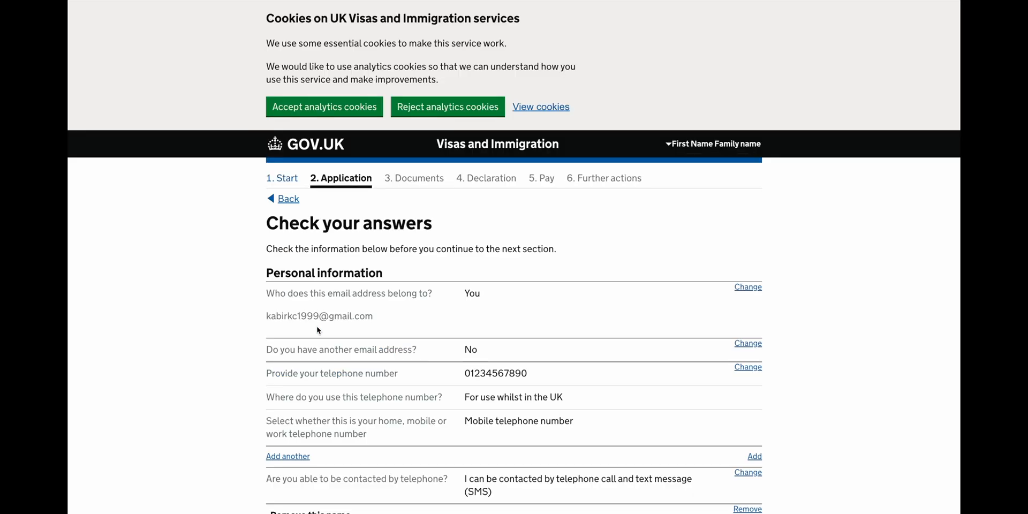
scroll(317, 330, down, 20)
scroll(317, 331, down, 20)
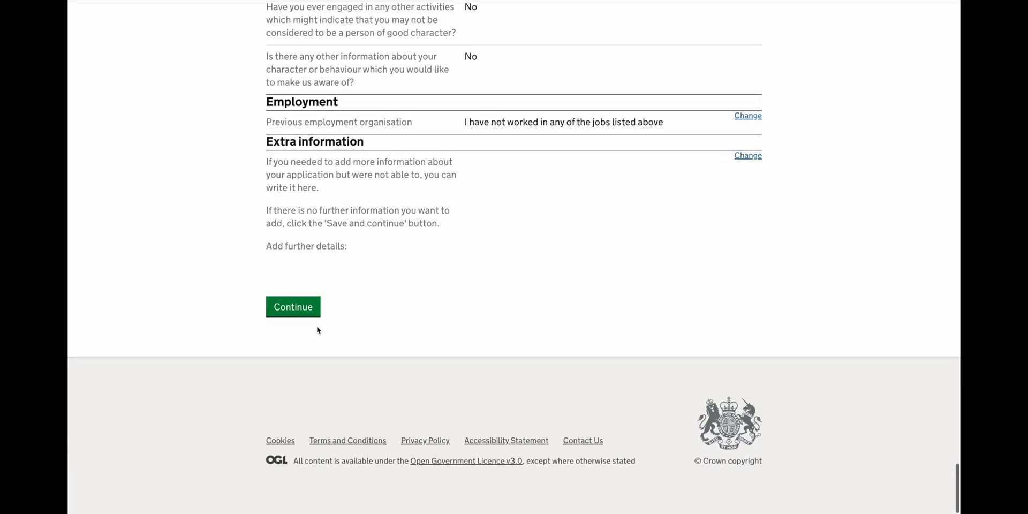
click(310, 317)
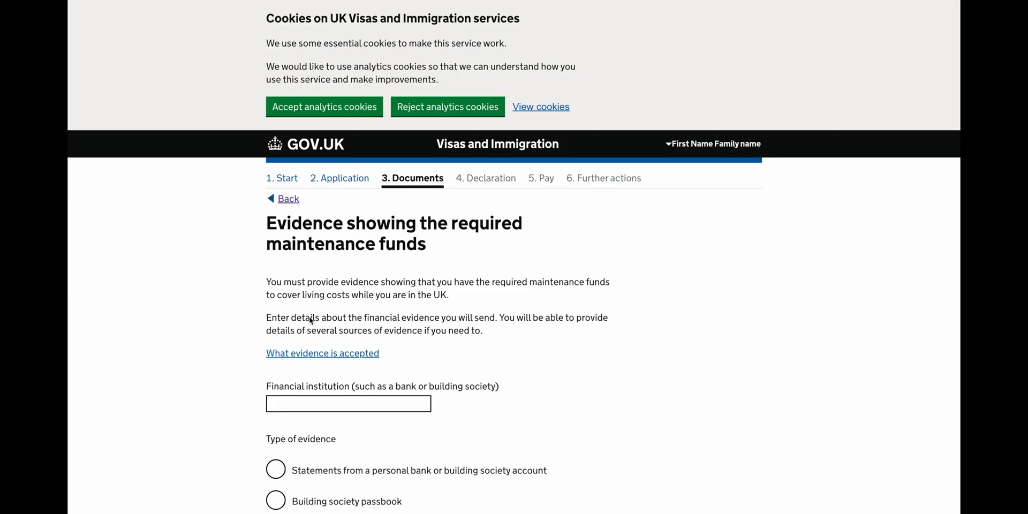
Save Bank of Scotland personal account statements as funds evidence, answering No to adding more.
scroll(310, 320, down, 3)
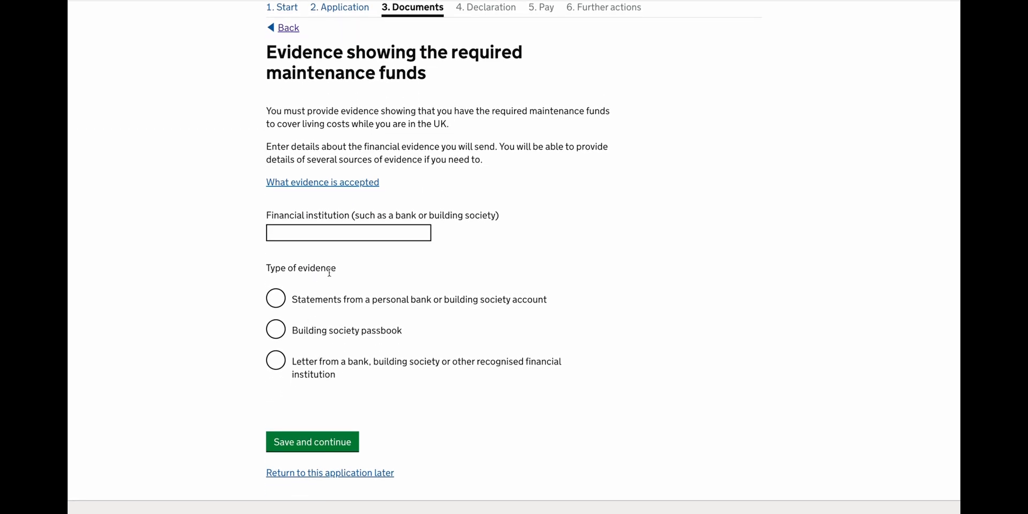
click(321, 231)
text(Bank of Scotland)
click(349, 303)
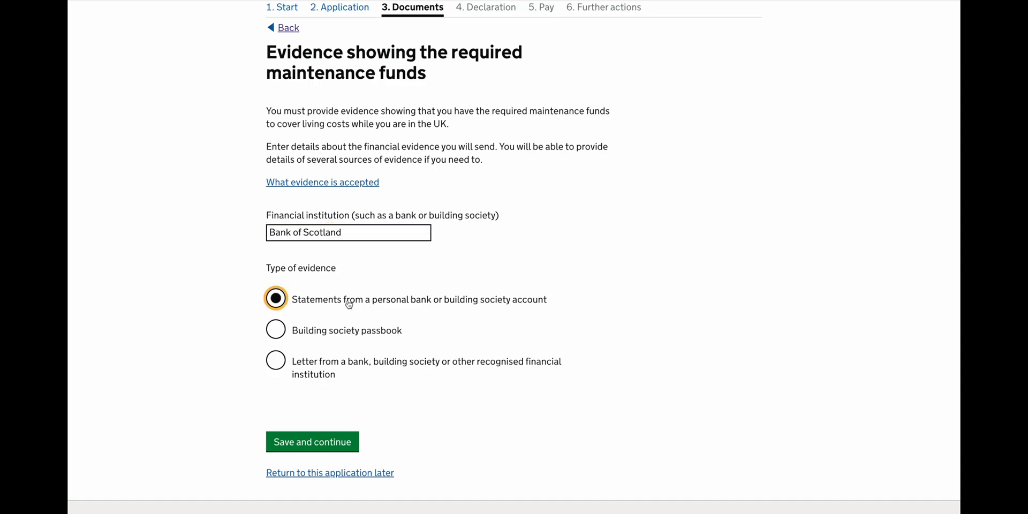
scroll(349, 304, down, 2)
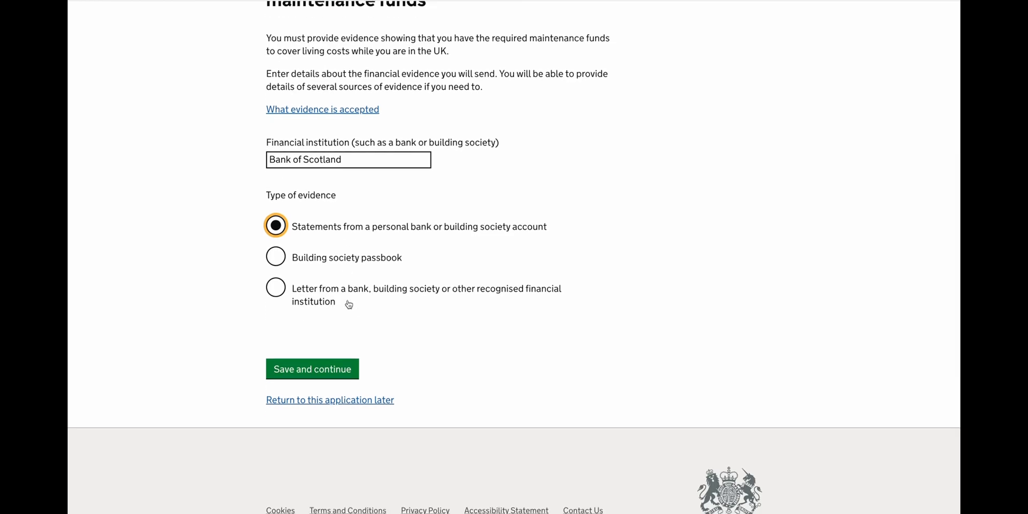
click(313, 368)
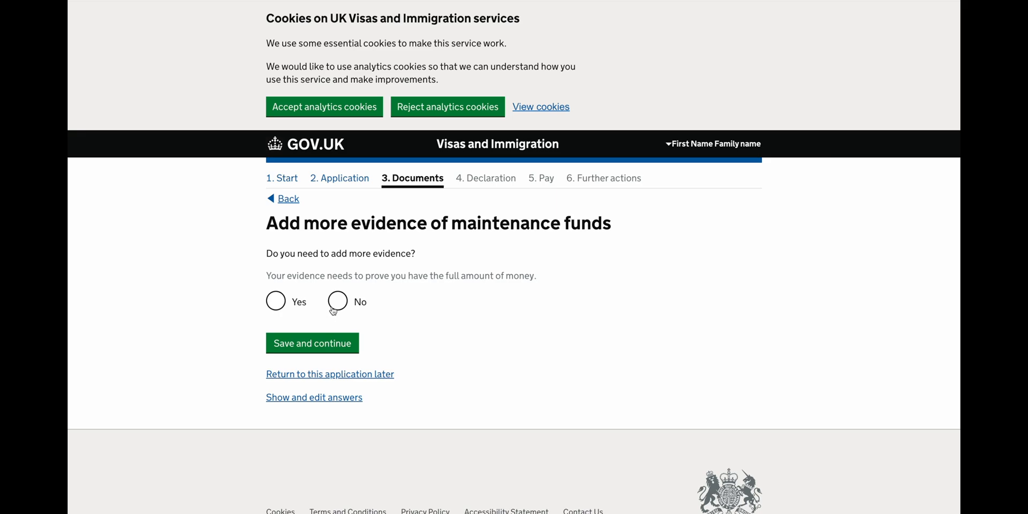
click(332, 309)
click(315, 344)
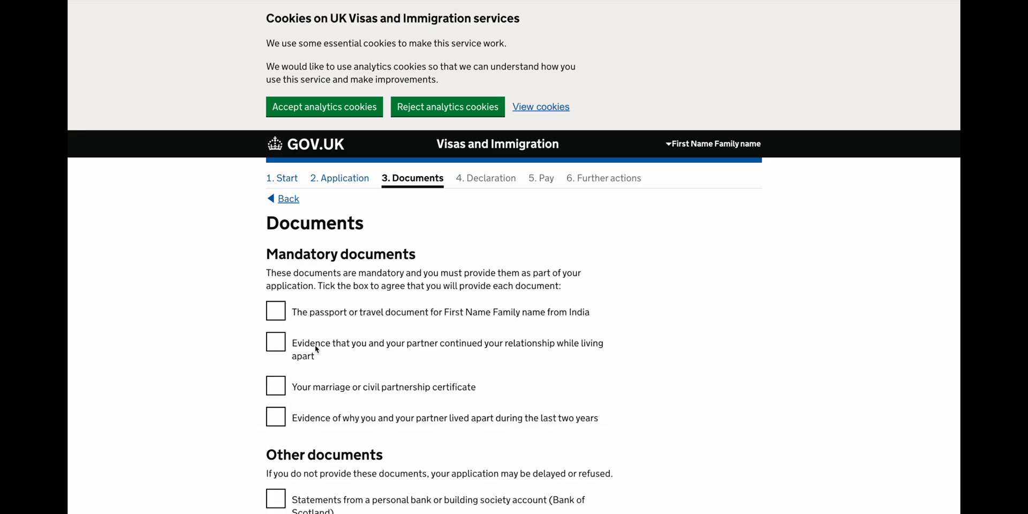
Agree to provide passport, relationship, marriage certificate, living-apart and partner's UK permission evidence.
scroll(315, 346, down, 5)
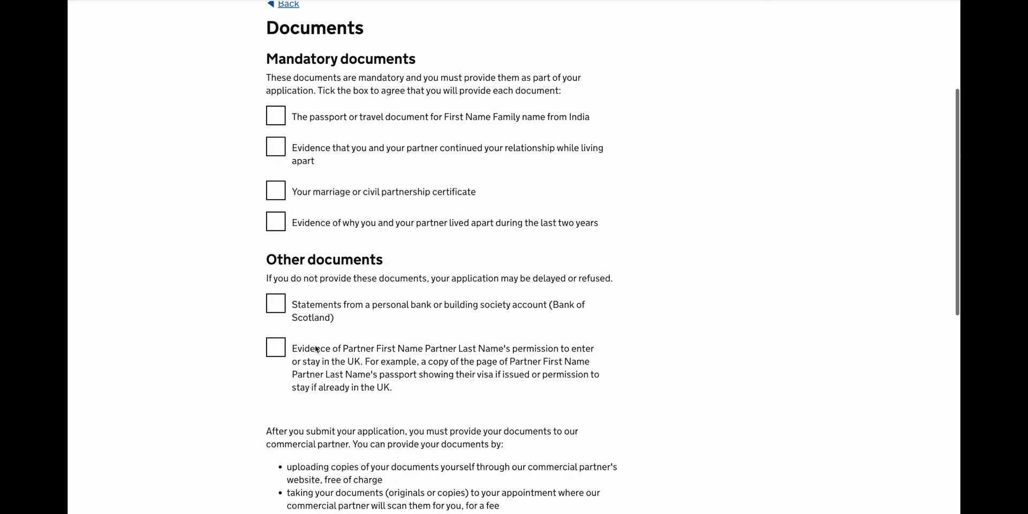
click(276, 81)
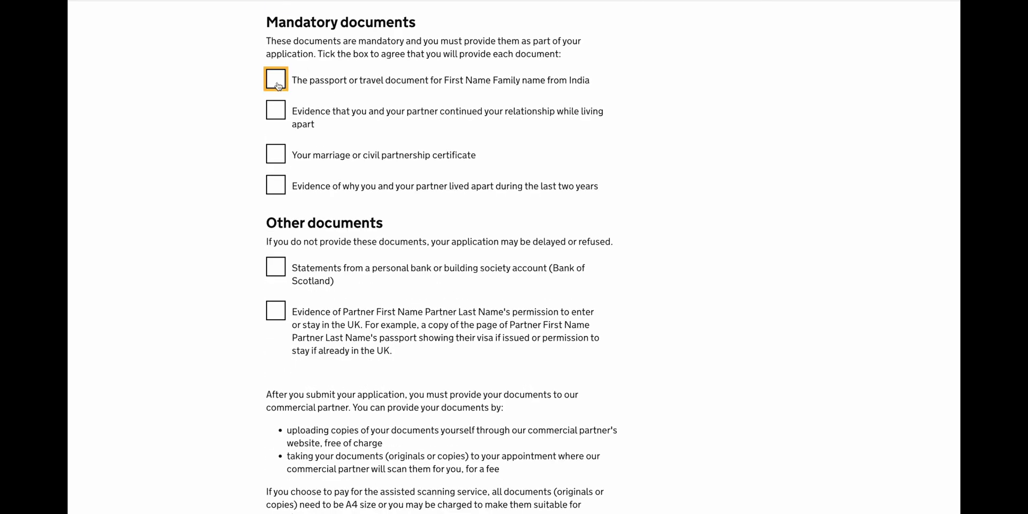
click(274, 116)
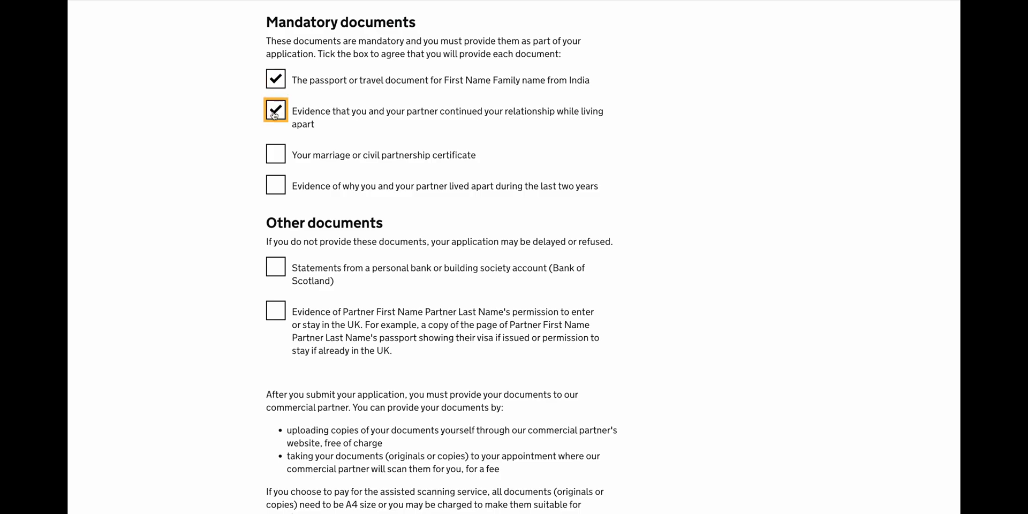
click(274, 155)
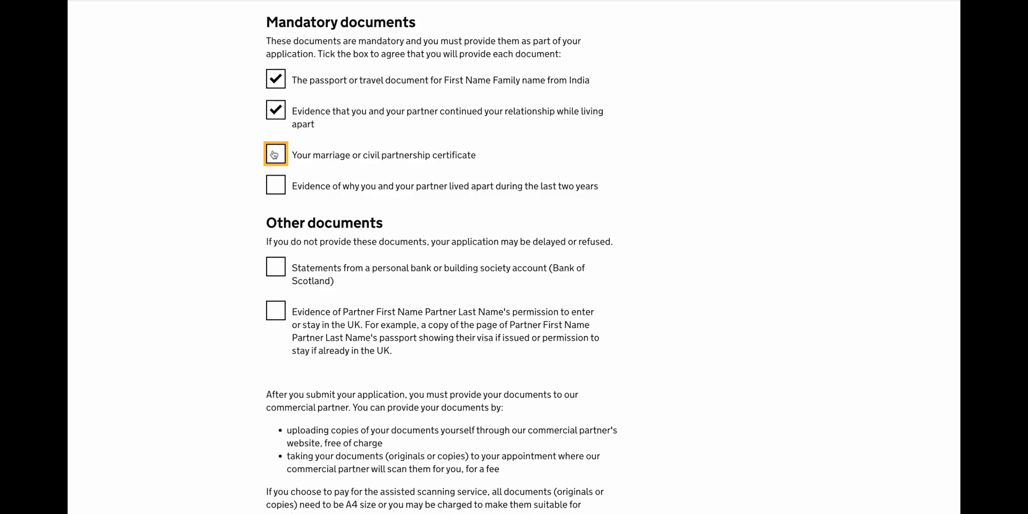
click(275, 186)
scroll(278, 202, down, 3)
scroll(277, 225, down, 3)
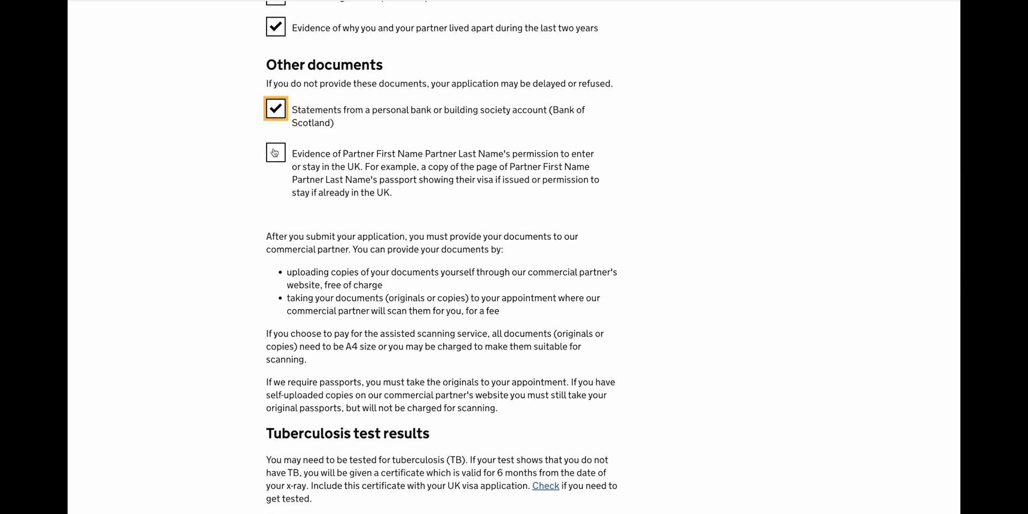
click(275, 153)
scroll(275, 152, down, 3)
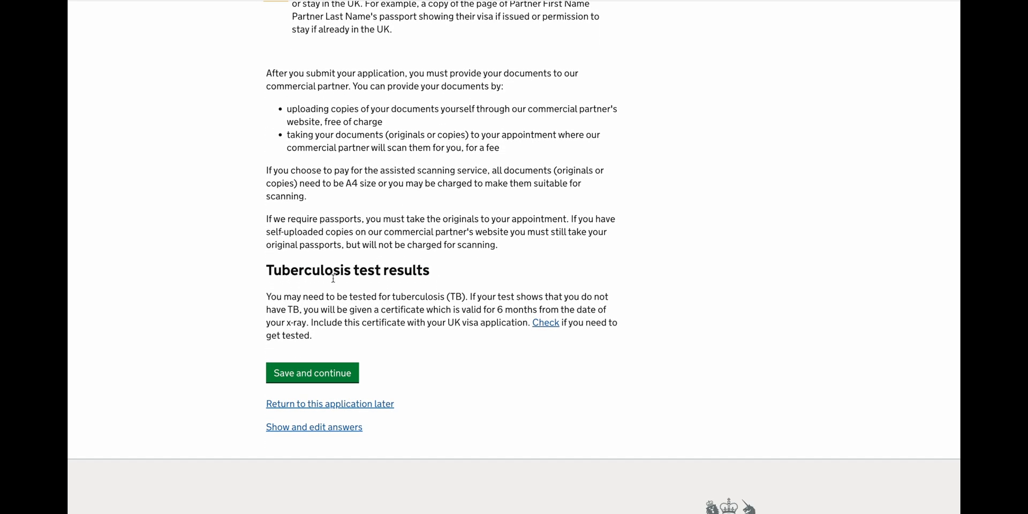
click(294, 374)
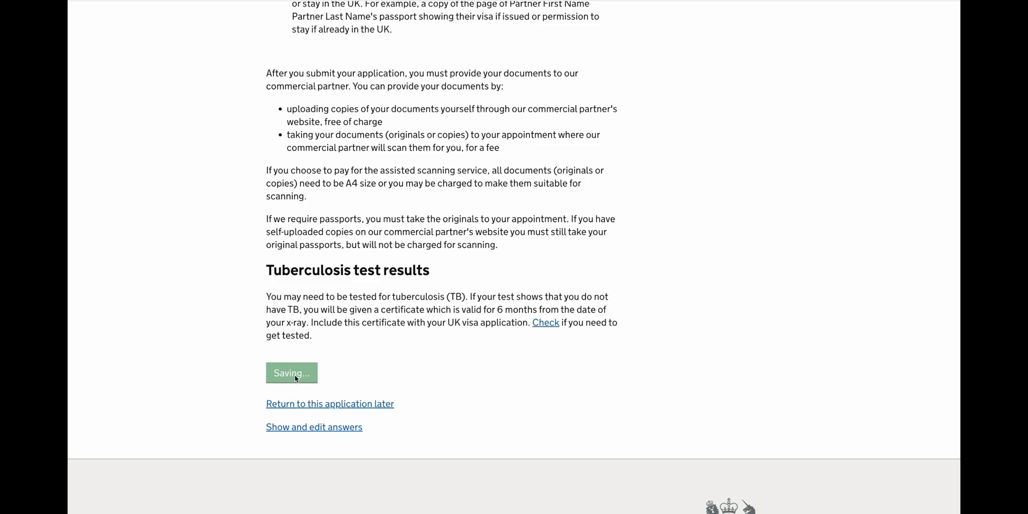
Confirm the documents answers on the Check your answers page.
scroll(295, 379, down, 5)
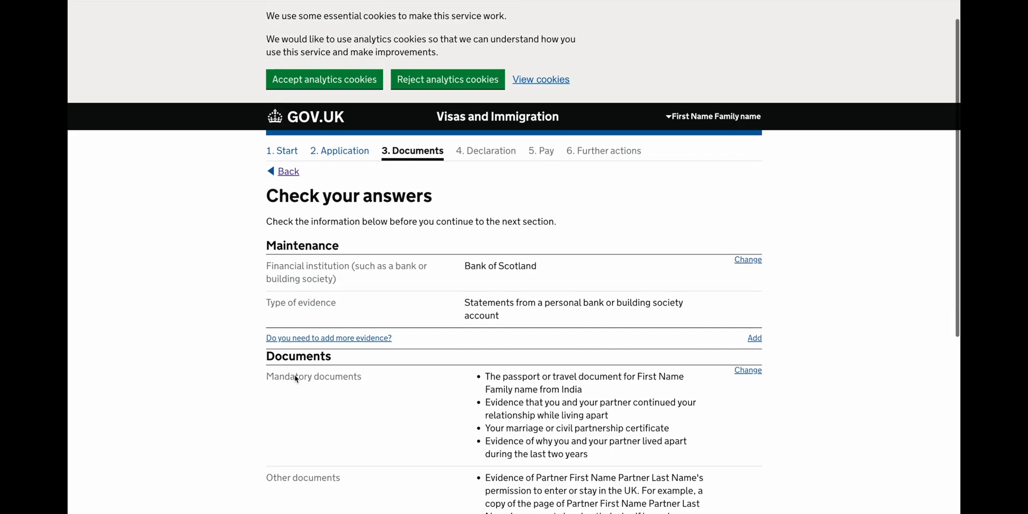
click(293, 409)
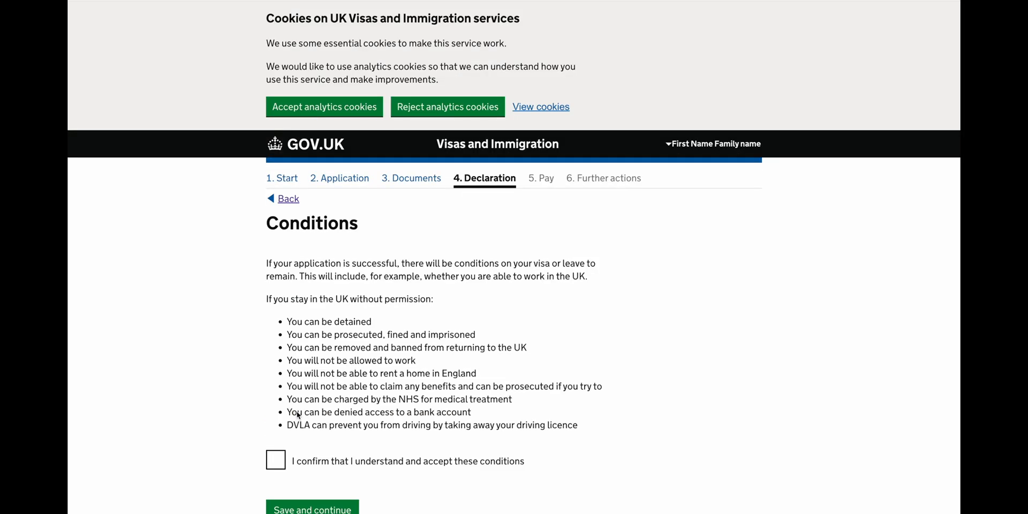
scroll(298, 414, down, 2)
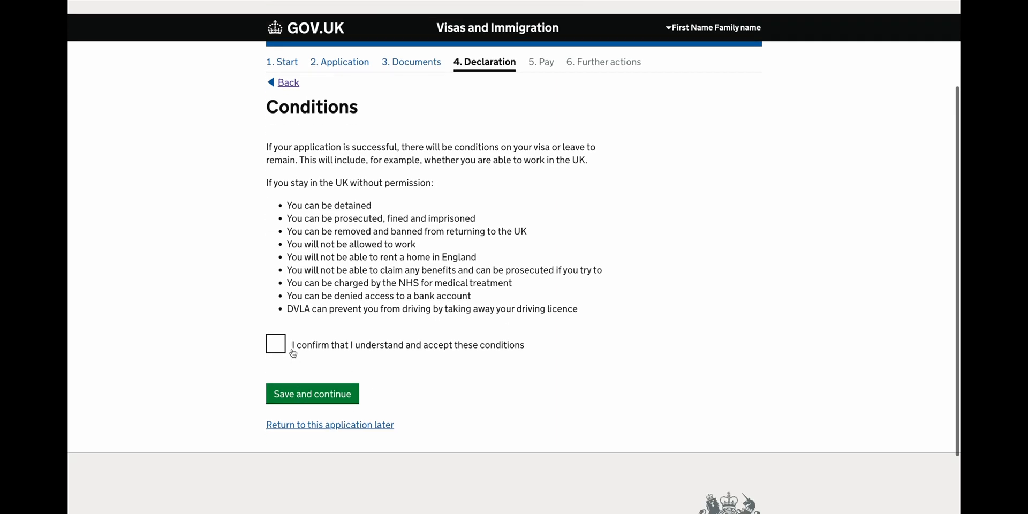
Accept the visa conditions and sign the declaration as the applicant aged 18 or over.
click(280, 348)
click(285, 395)
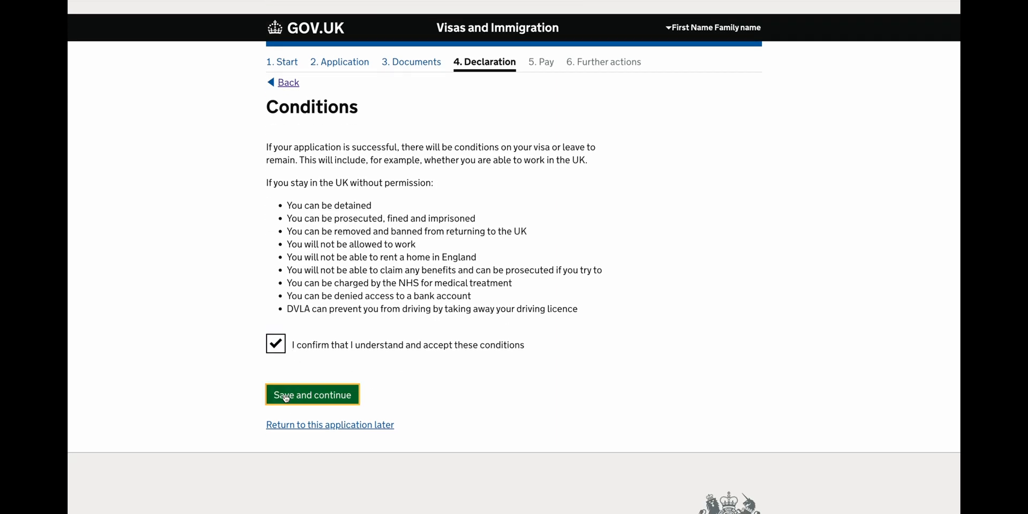
scroll(285, 397, down, 6)
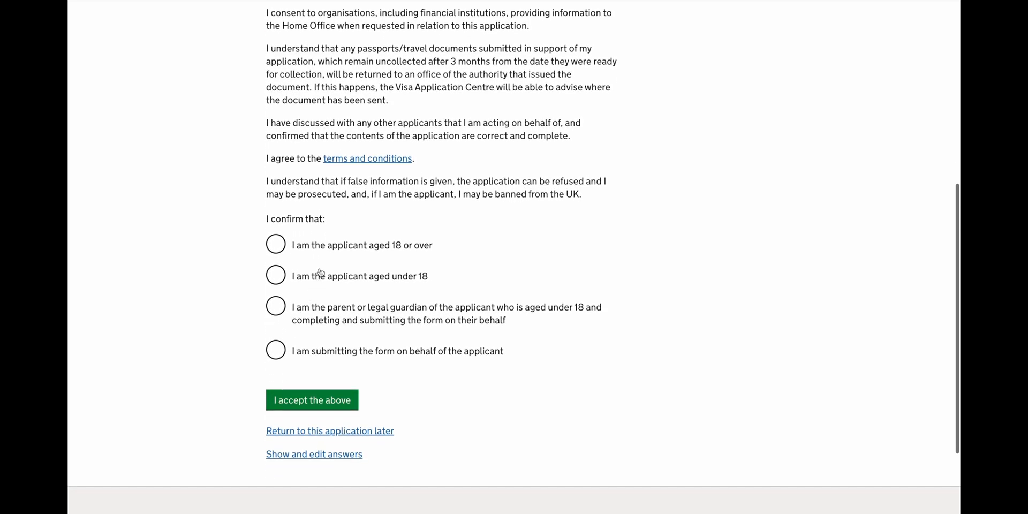
click(336, 254)
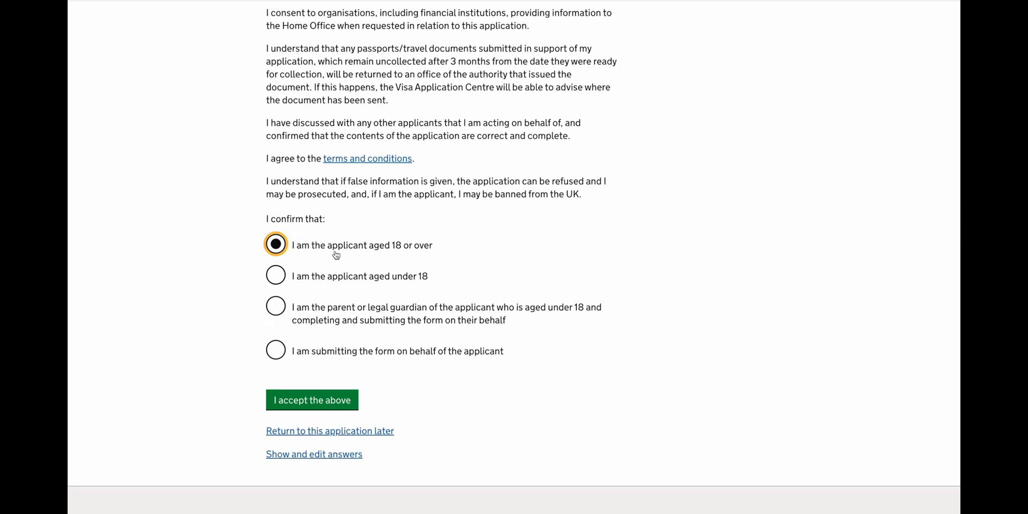
click(303, 405)
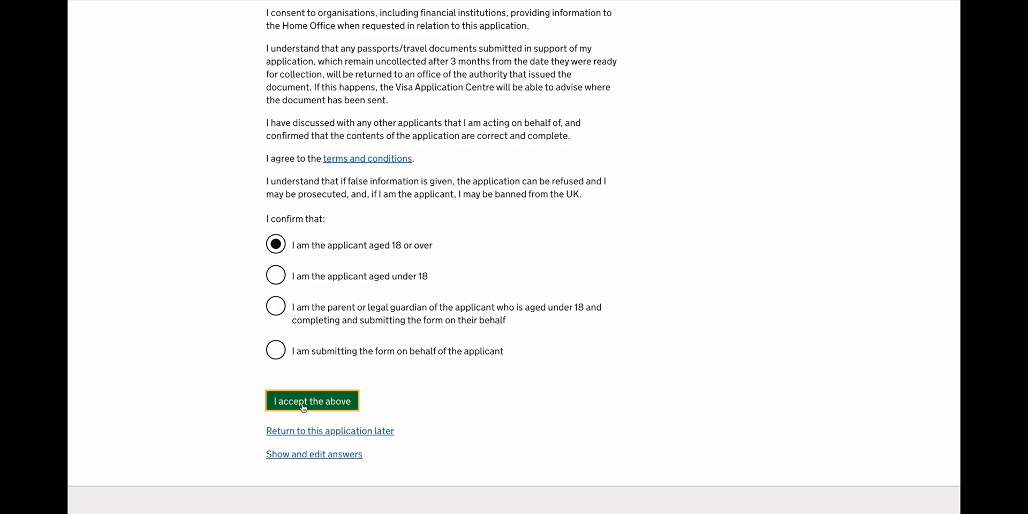
scroll(302, 406, down, 2)
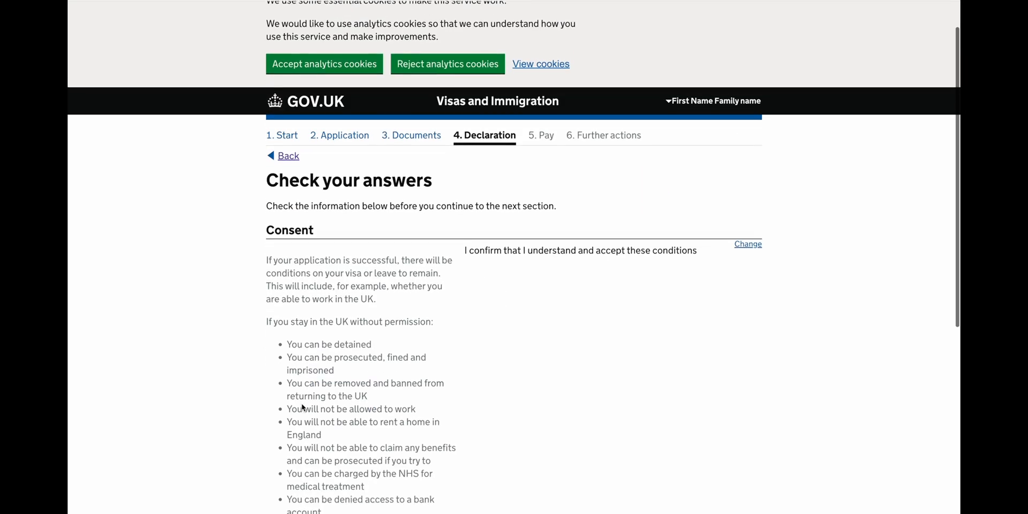
scroll(302, 405, down, 5)
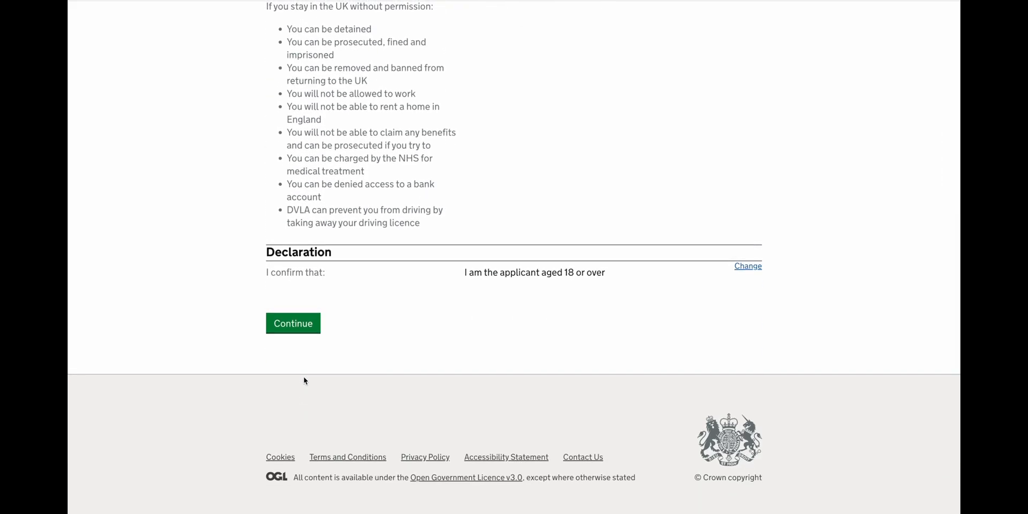
click(304, 332)
scroll(303, 332, down, 2)
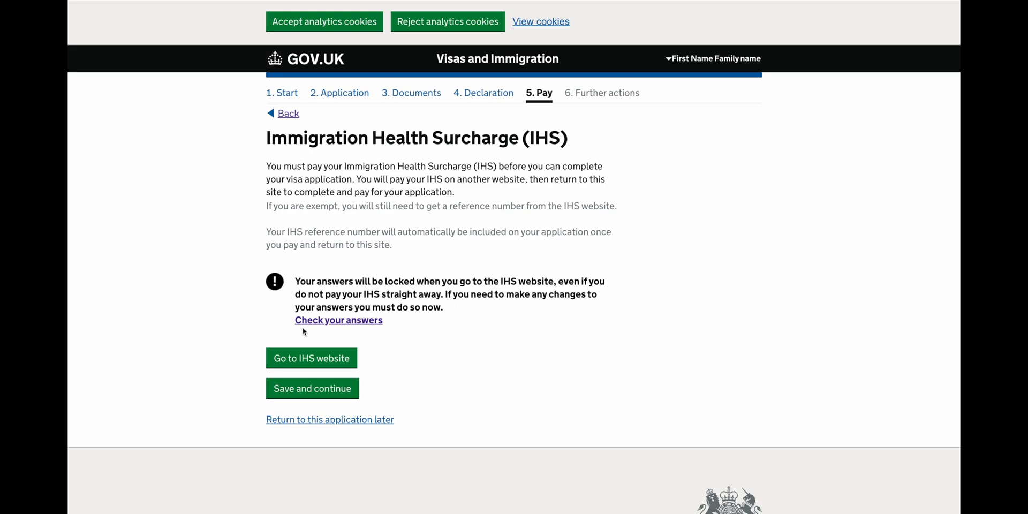
Go to the IHS site, pass the introduction, and open the 'where you plan to stay' questions.
scroll(303, 331, down, 1)
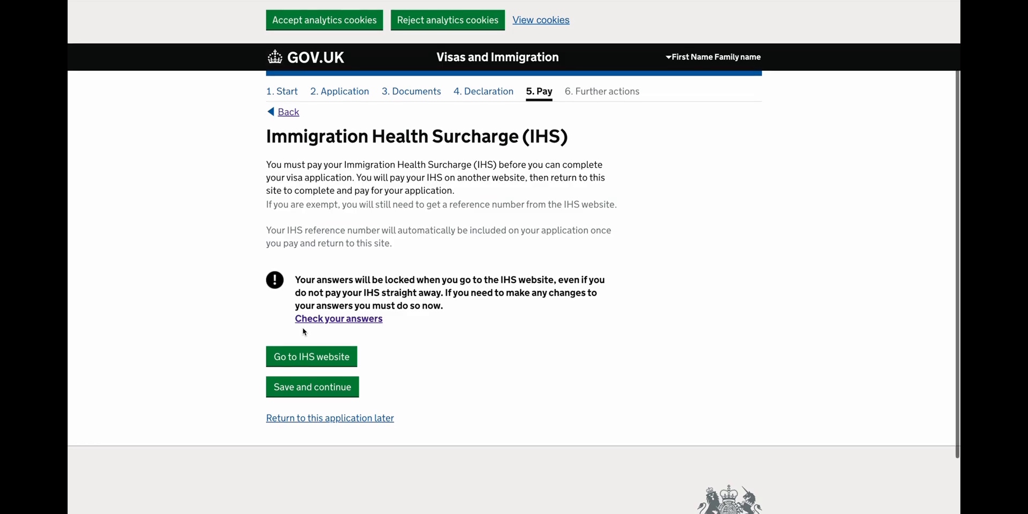
click(305, 356)
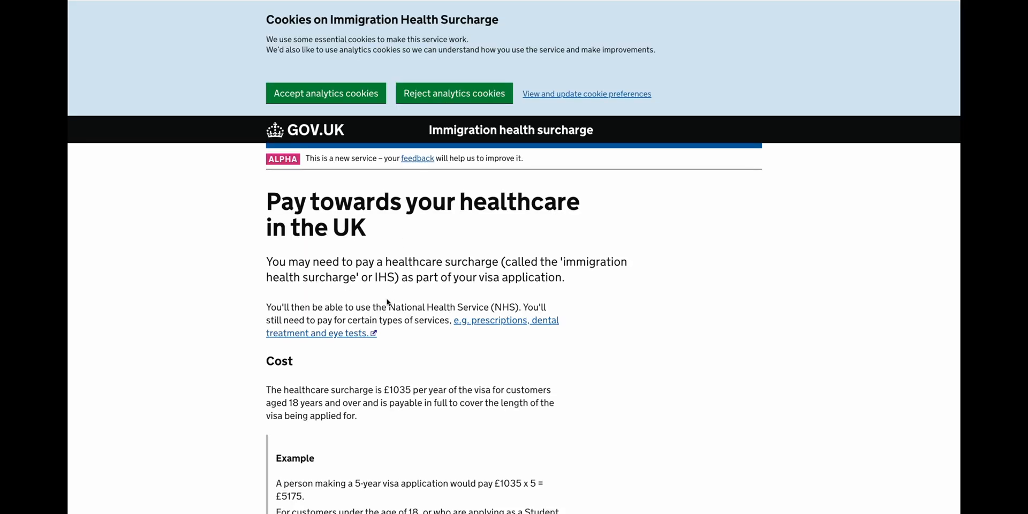
scroll(387, 302, down, 3)
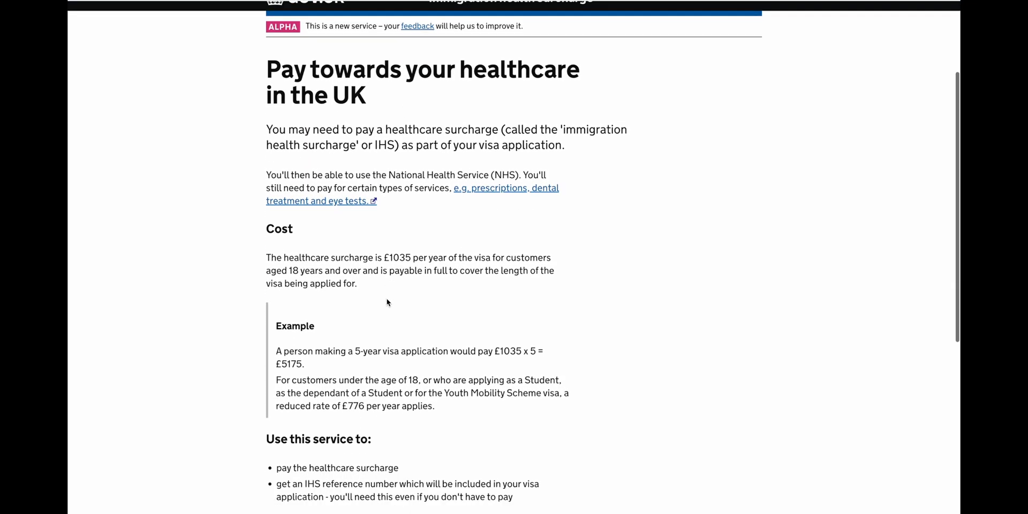
scroll(387, 302, down, 1)
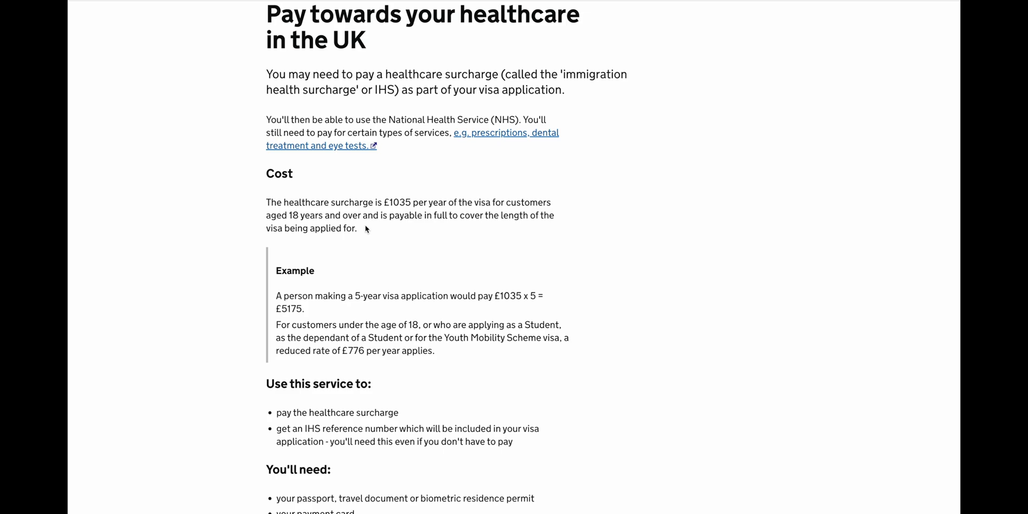
scroll(367, 229, down, 2)
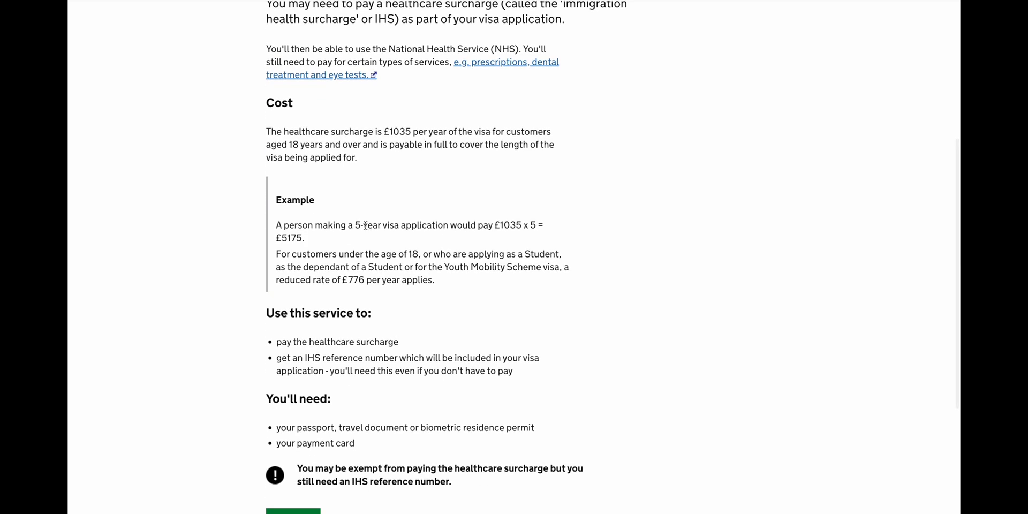
scroll(366, 226, down, 3)
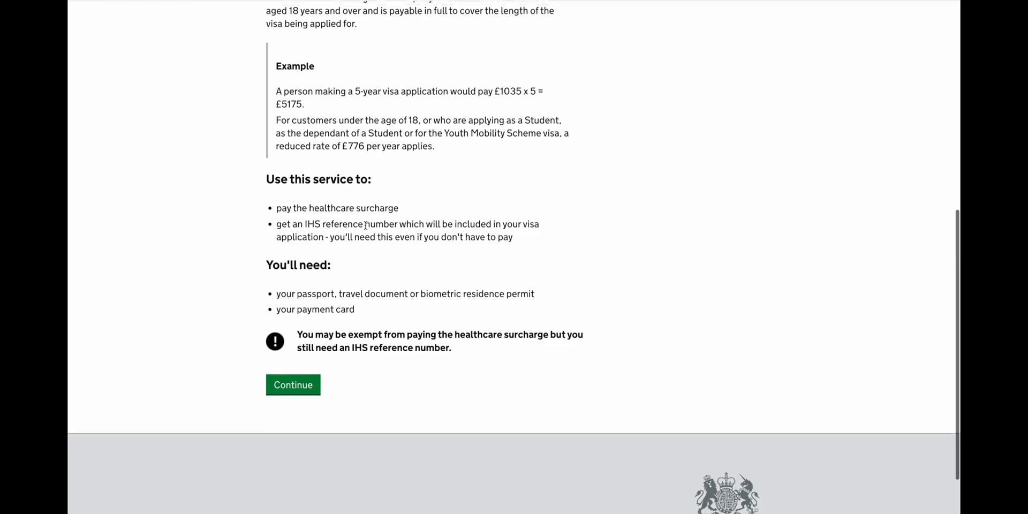
click(289, 366)
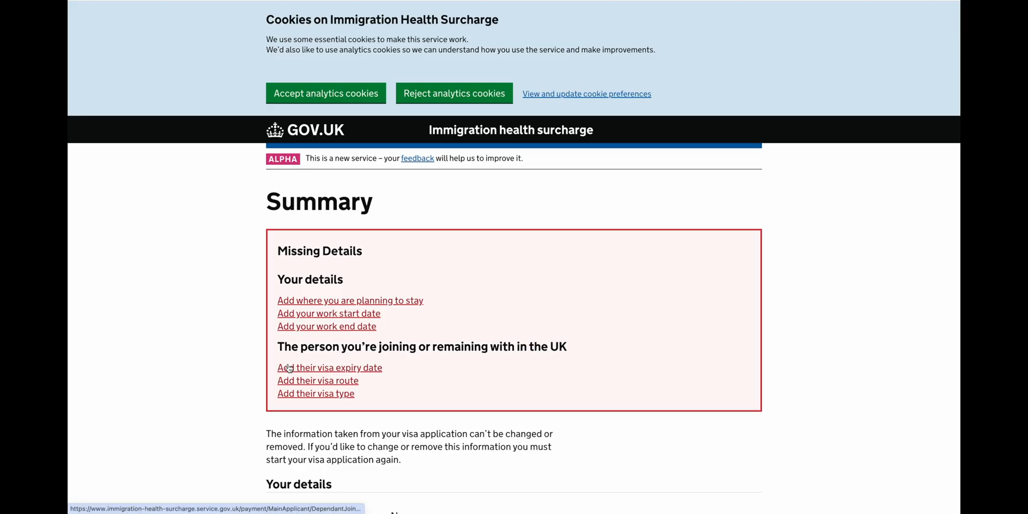
scroll(289, 369, down, 3)
scroll(290, 368, down, 3)
click(418, 281)
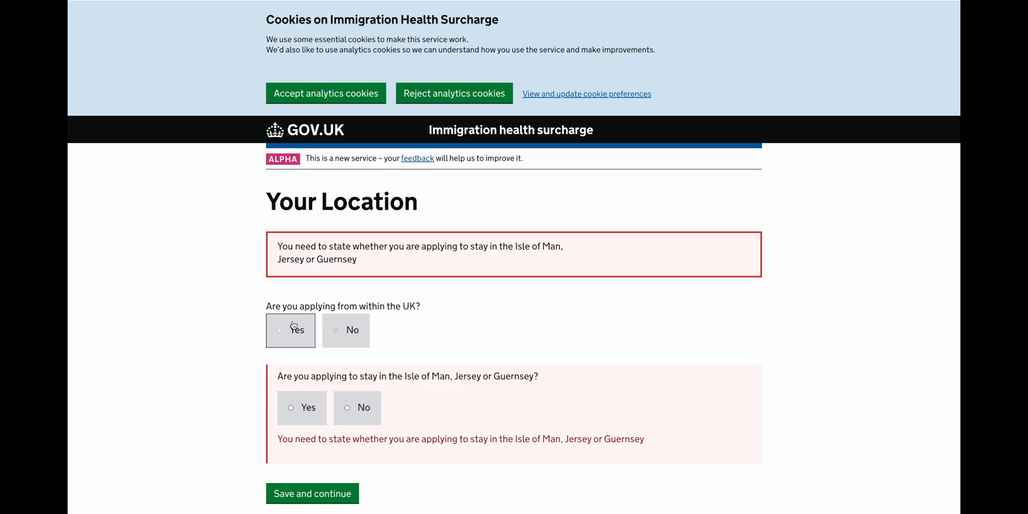
Answer No to staying in the Isle of Man, Jersey or Guernsey.
scroll(311, 241, down, 3)
click(349, 275)
click(332, 327)
Save your details with title Mrs, work end 01 01 2025 and travel date 01 04 2024.
scroll(333, 329, down, 3)
scroll(312, 312, down, 3)
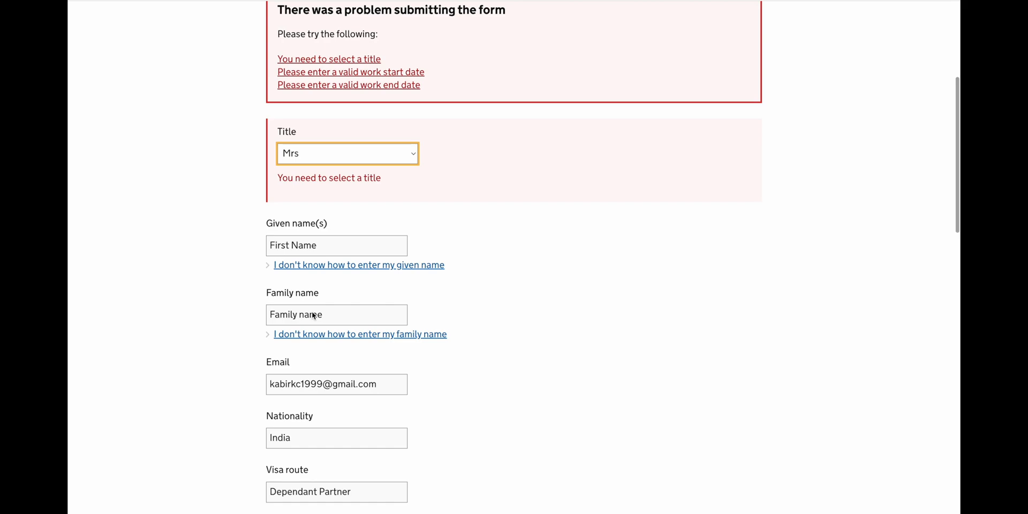
scroll(313, 316, down, 1)
scroll(313, 316, down, 4)
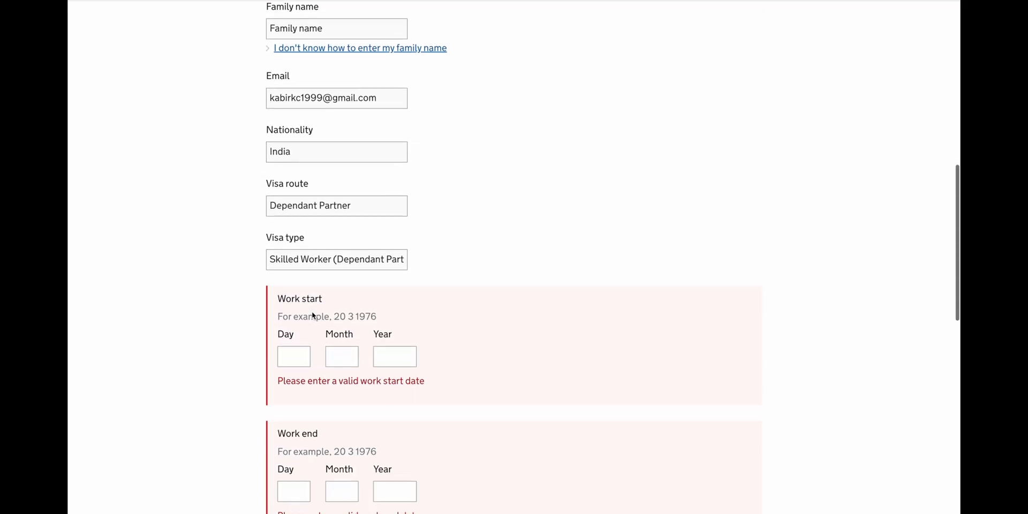
scroll(312, 316, down, 1)
scroll(313, 316, down, 1)
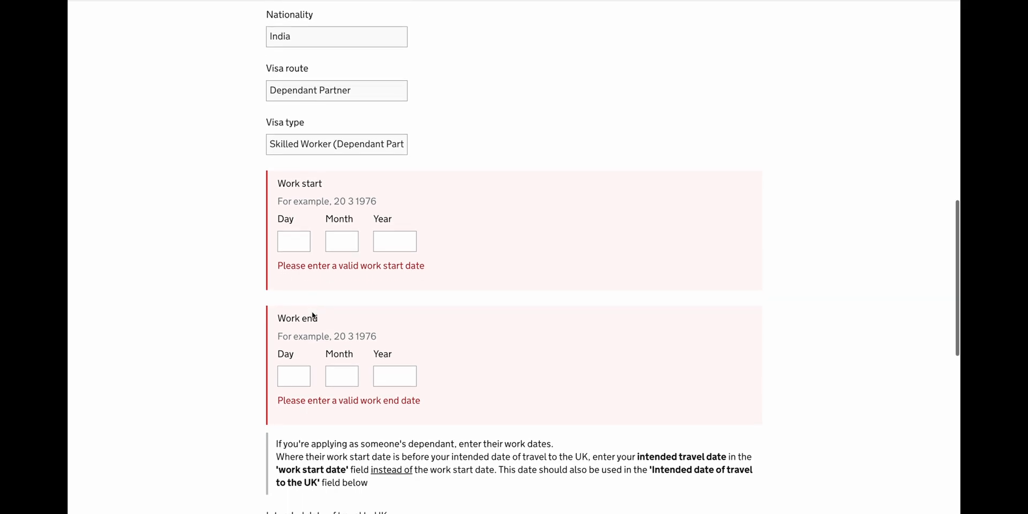
scroll(313, 316, down, 1)
scroll(312, 314, down, 2)
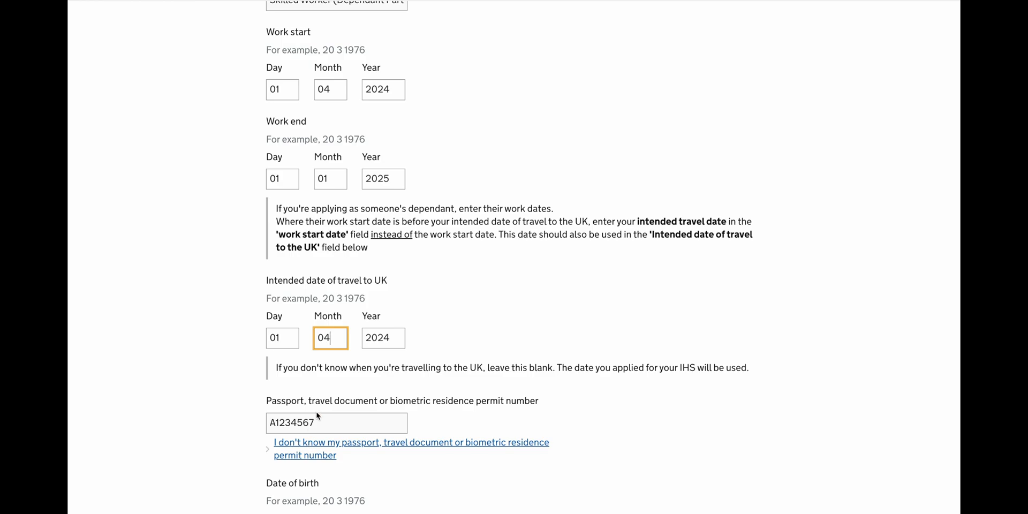
scroll(317, 415, down, 3)
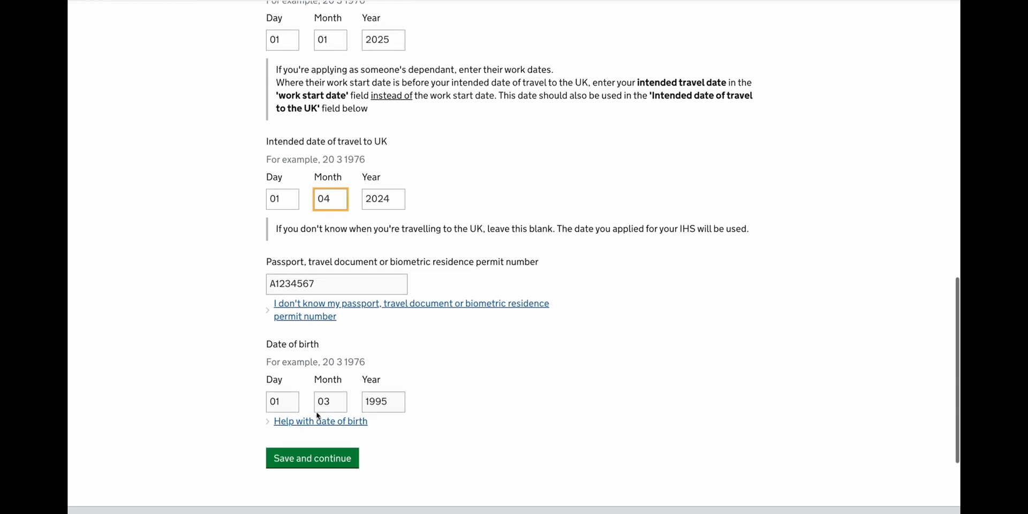
scroll(317, 415, down, 2)
click(318, 405)
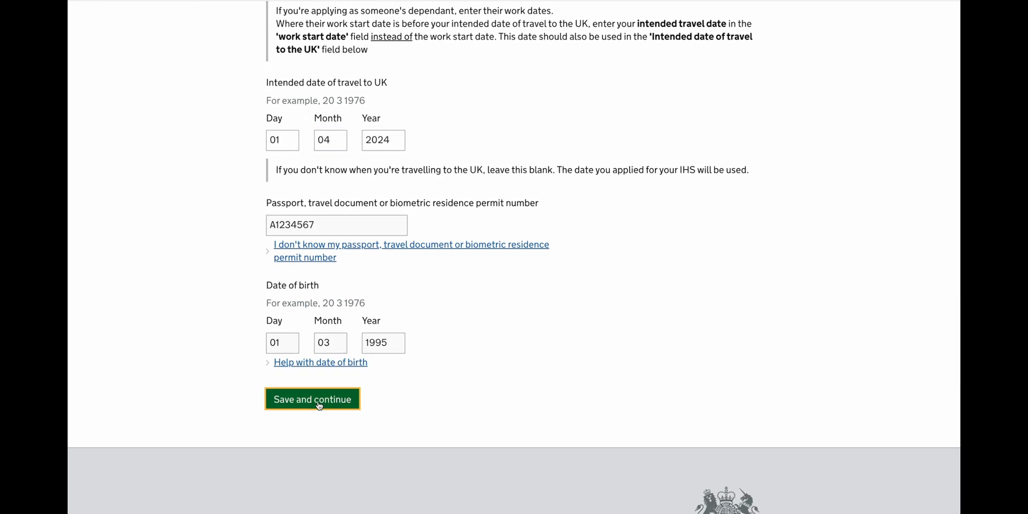
Enter and save the partner's visa expiry date as 31 12 2024.
scroll(319, 406, down, 10)
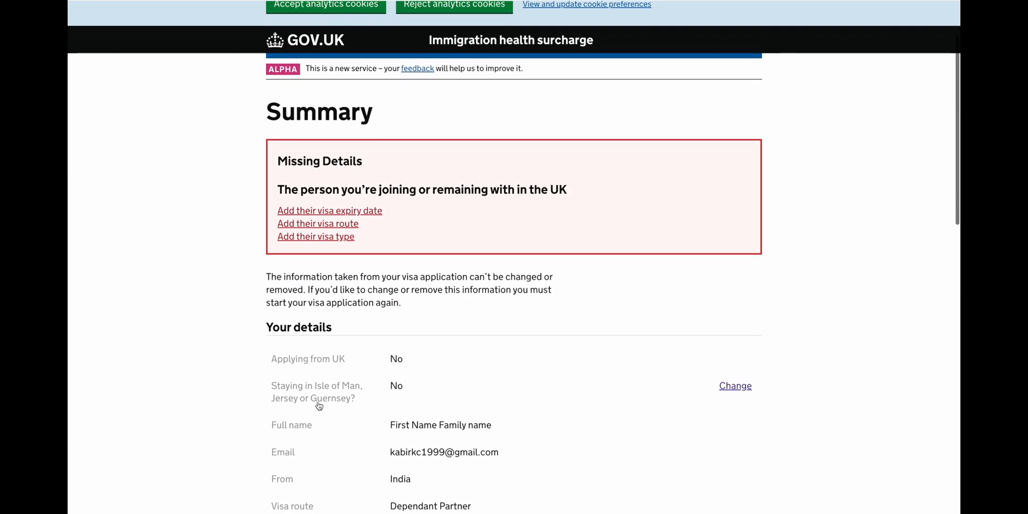
scroll(319, 406, down, 3)
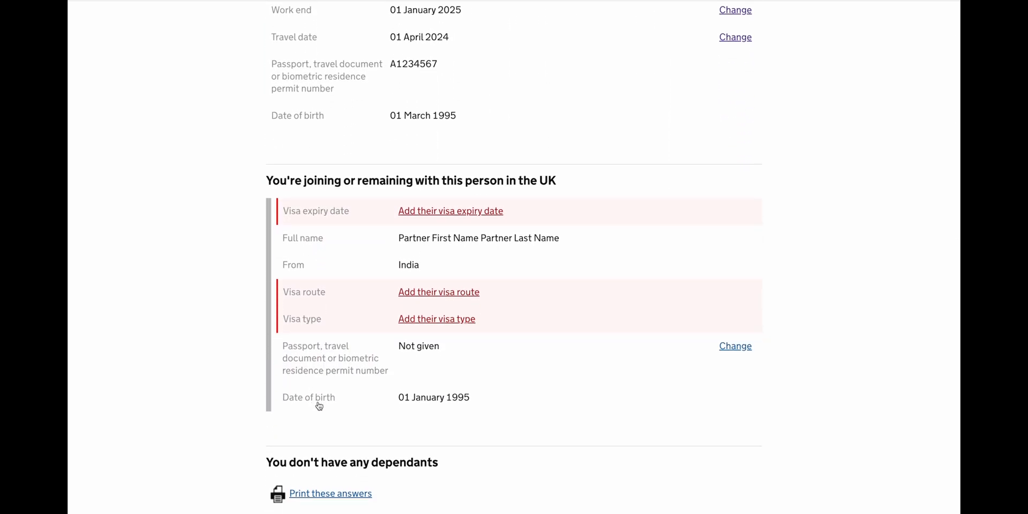
click(451, 210)
scroll(309, 207, down, 3)
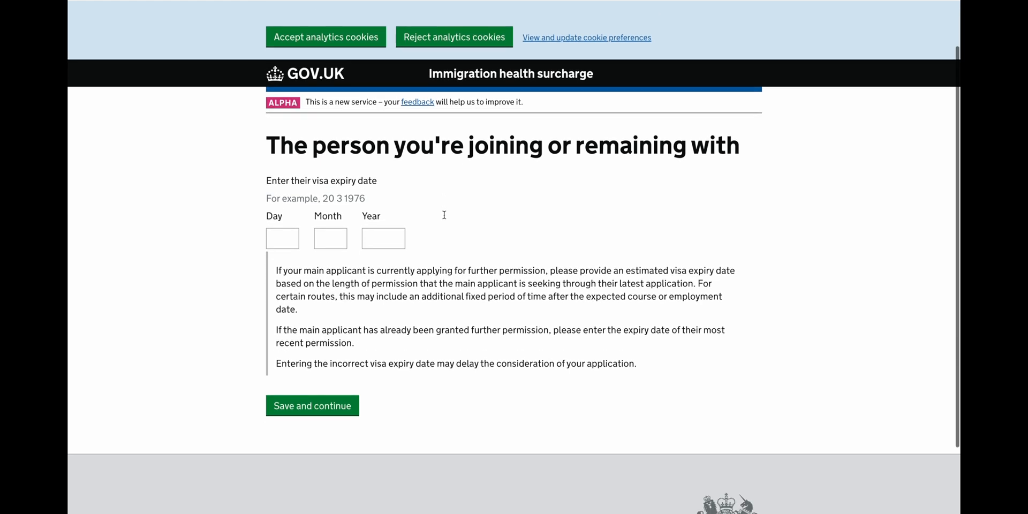
click(280, 165)
text(31)
key(Tab)
text(12)
key(Tab)
text(2)
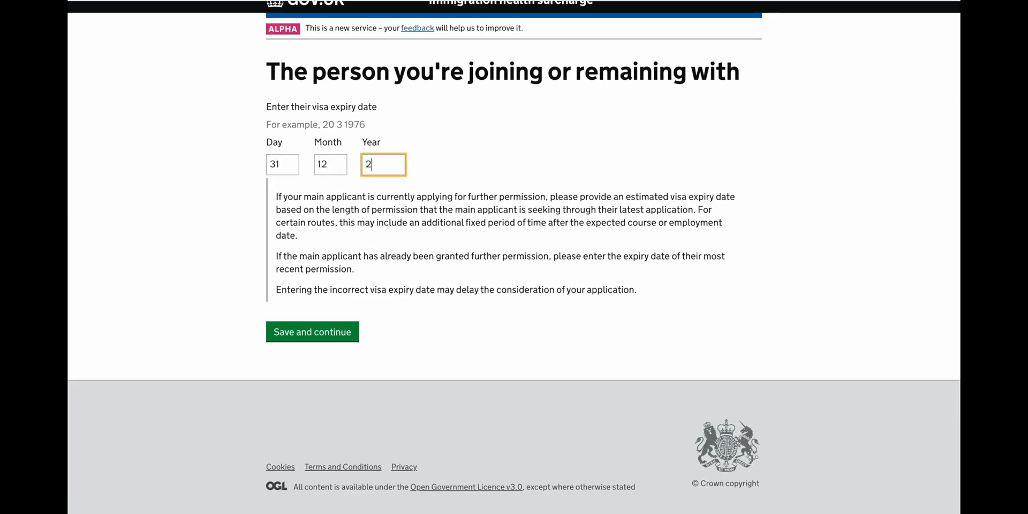
text(024)
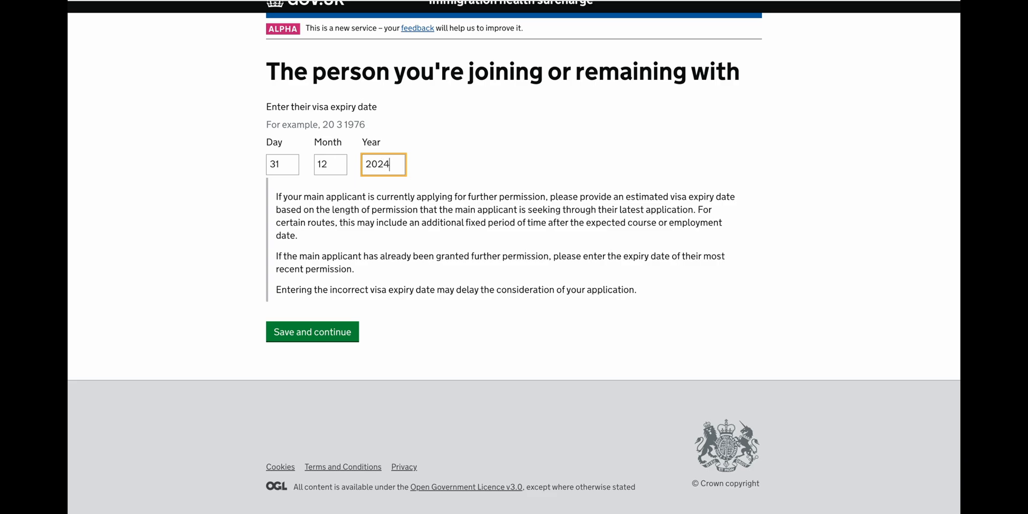
click(314, 335)
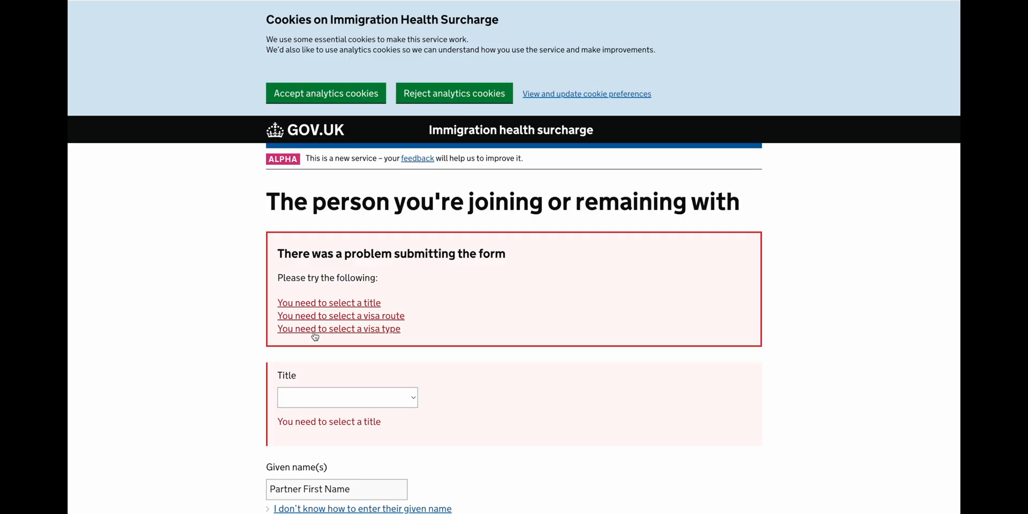
Set the partner's title to Mr and visa route to Skilled Worker.
scroll(315, 336, down, 4)
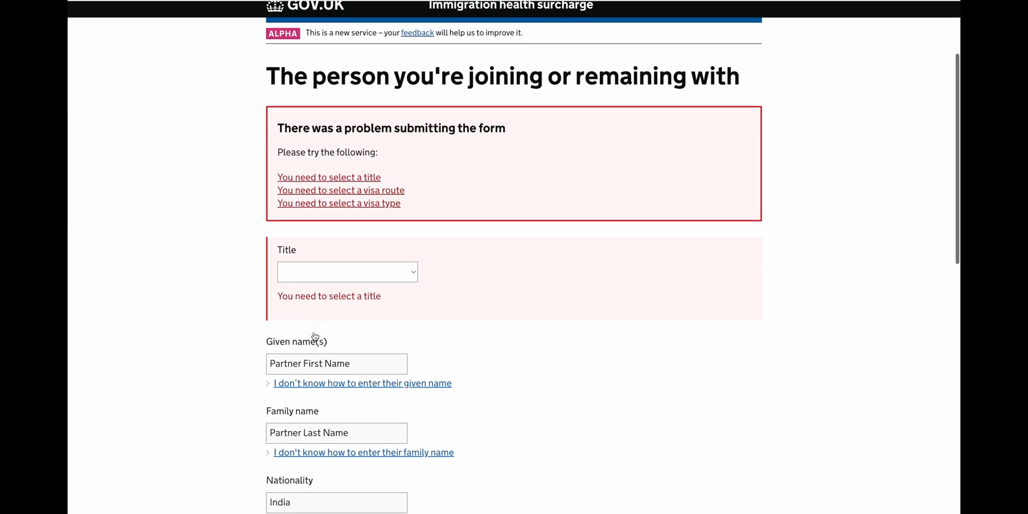
scroll(315, 336, down, 1)
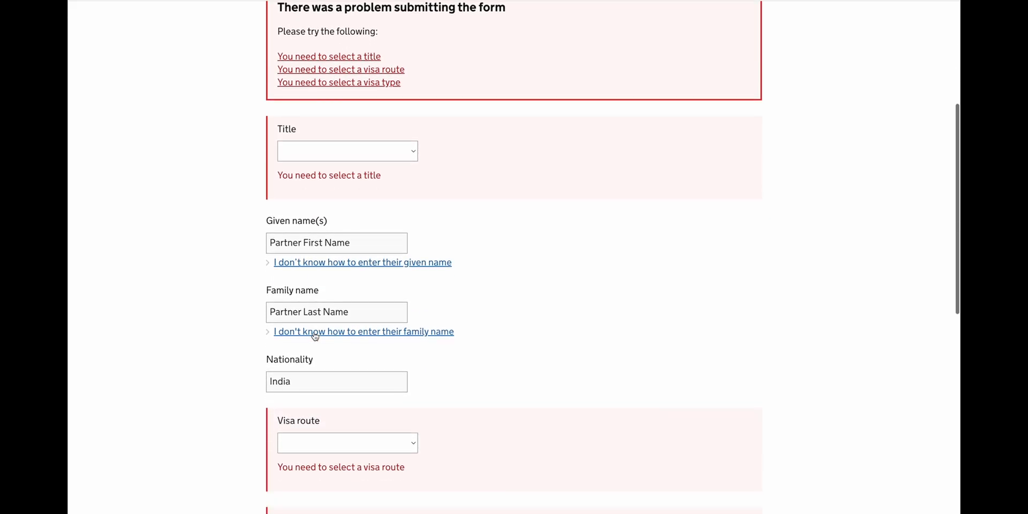
click(347, 148)
click(321, 212)
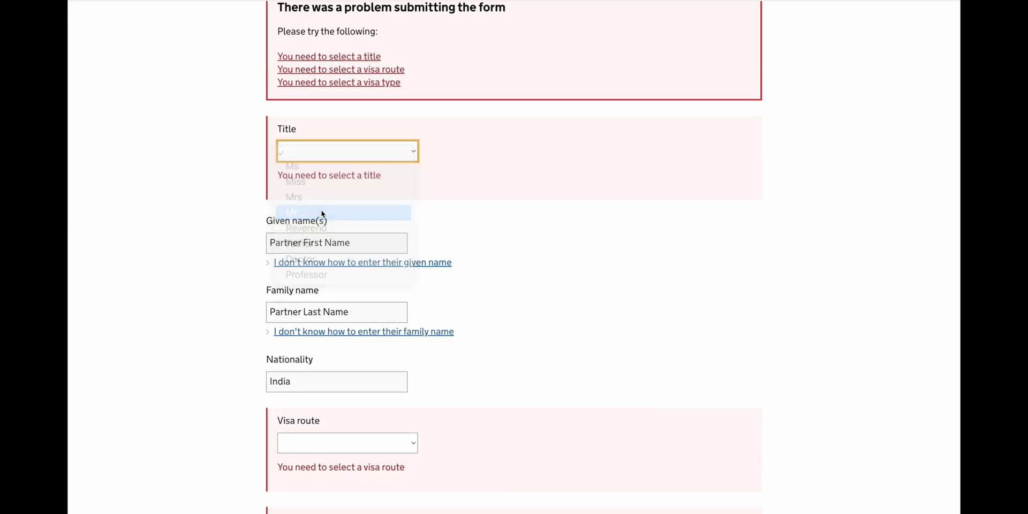
scroll(321, 214, down, 4)
scroll(321, 214, down, 2)
click(331, 175)
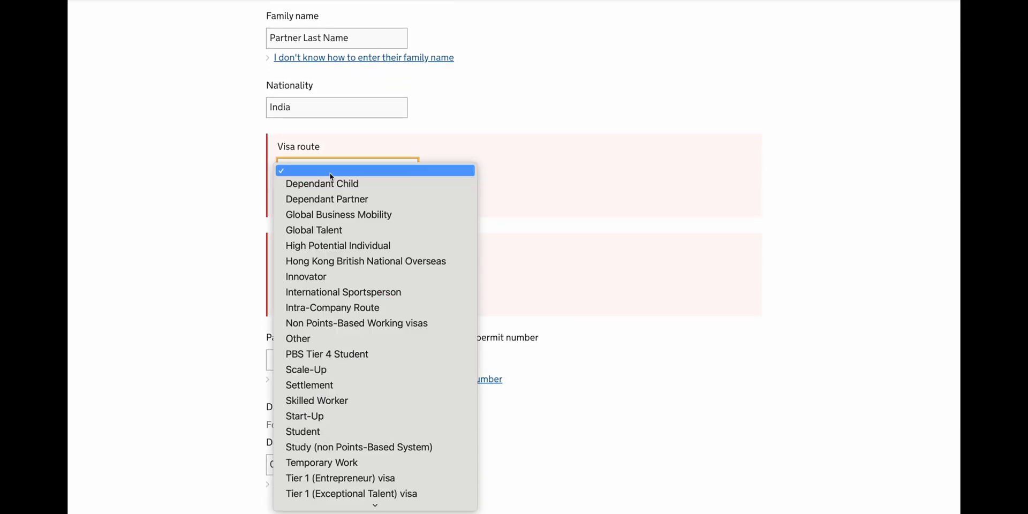
click(296, 400)
Choose visa type Skilled Worker 5 Year and enter the partner's passport number.
scroll(296, 400, down, 4)
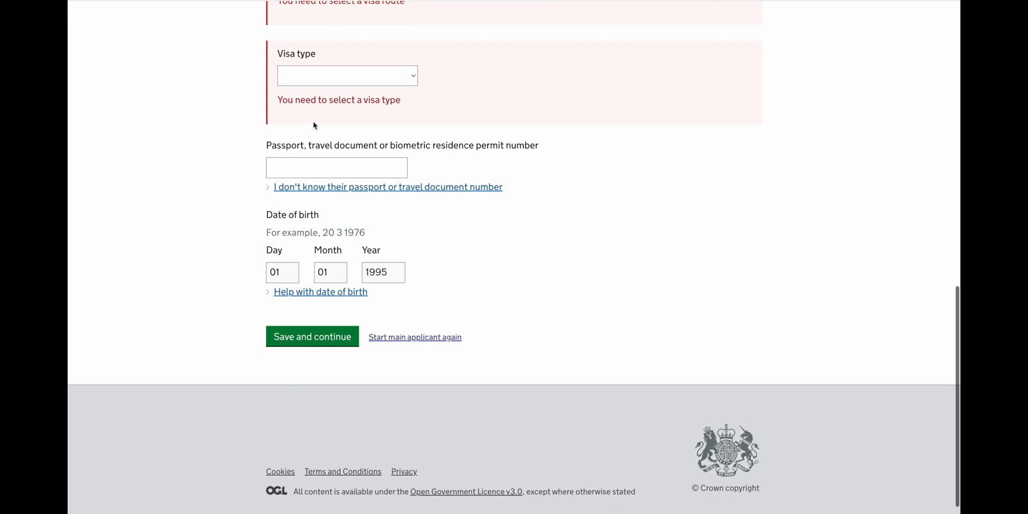
click(336, 80)
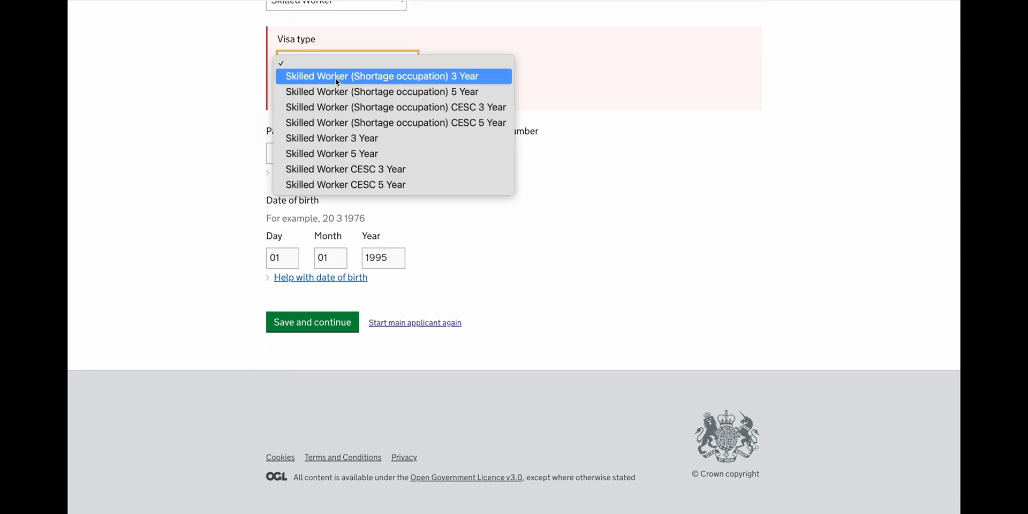
click(334, 156)
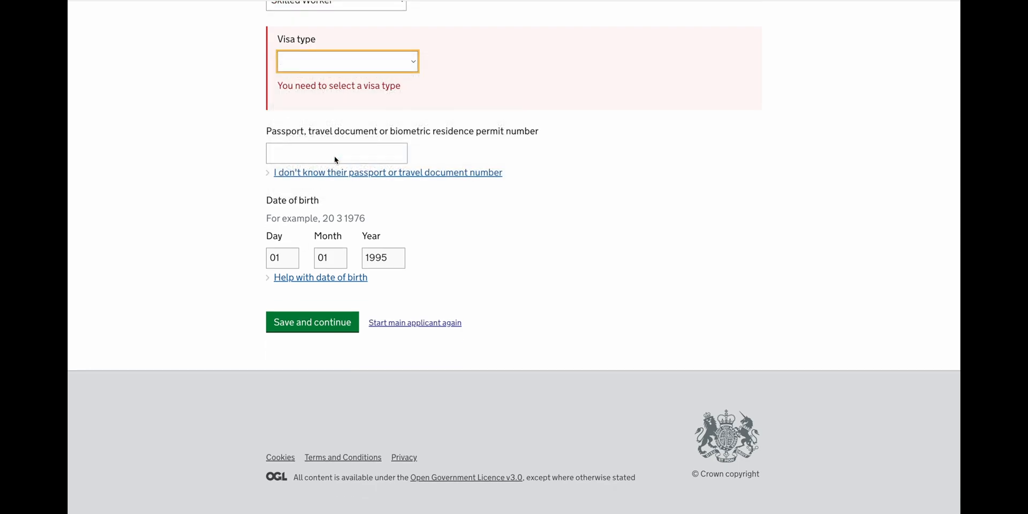
click(334, 157)
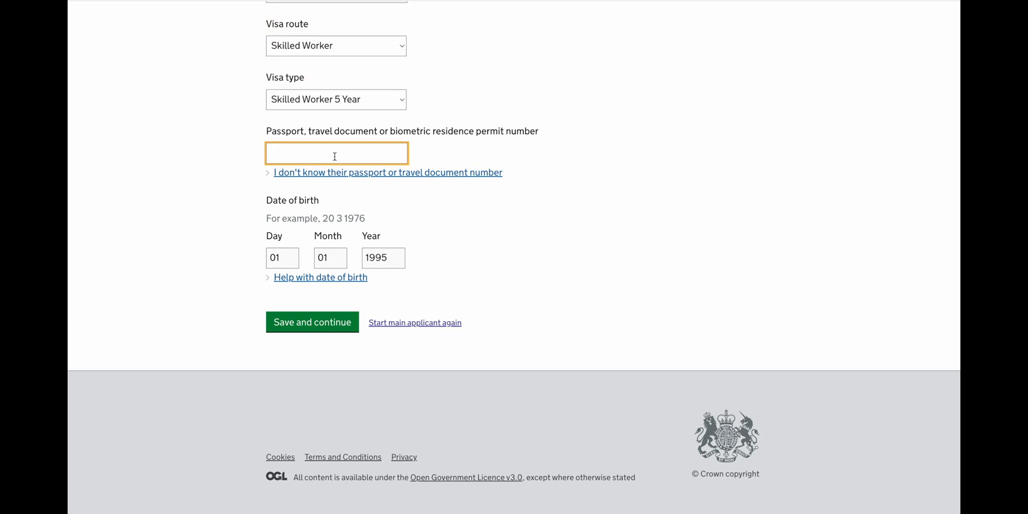
text(ABC123456)
Save the partner's details, confirm the summary and agree to the declaration, reaching the 113611.87 INR payment.
click(305, 324)
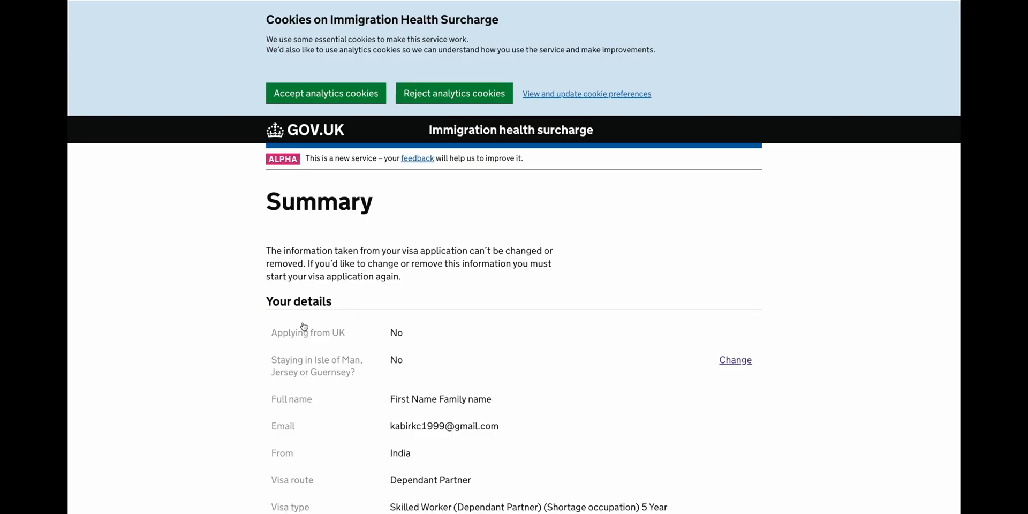
scroll(304, 327, down, 3)
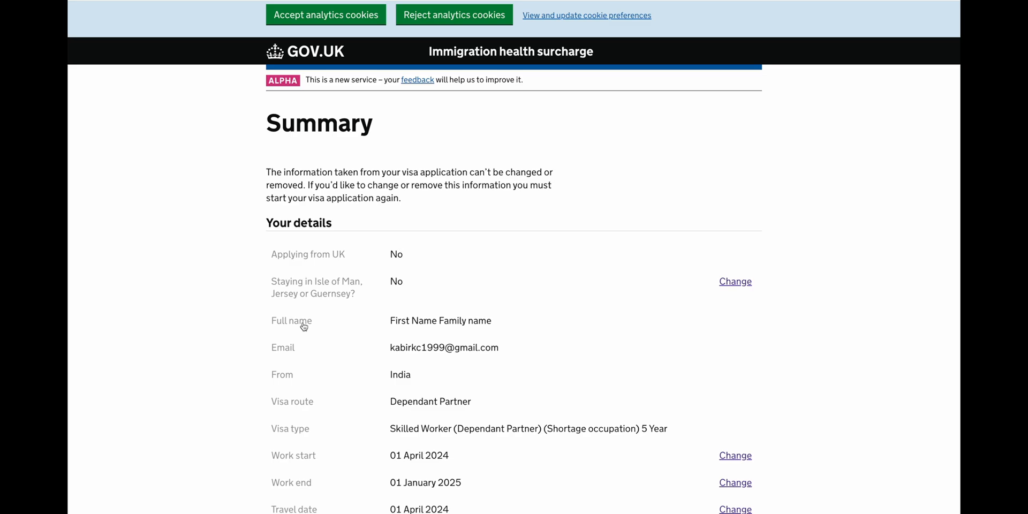
scroll(304, 326, down, 10)
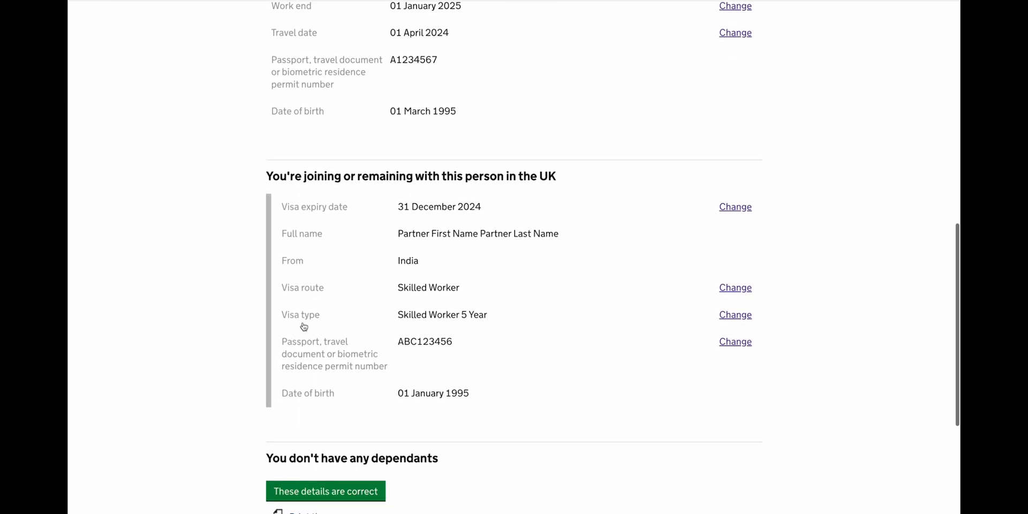
click(315, 345)
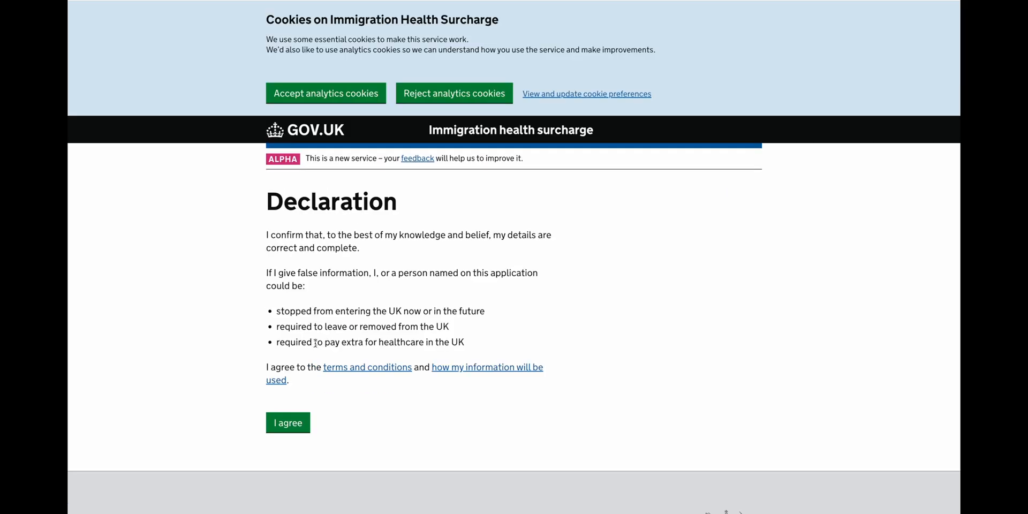
click(284, 425)
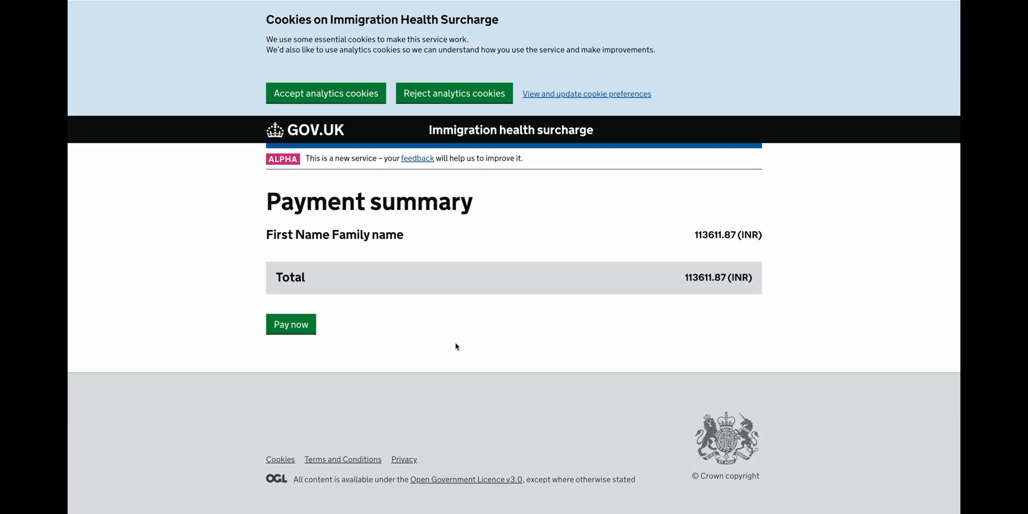
drag(685, 282, 728, 280)
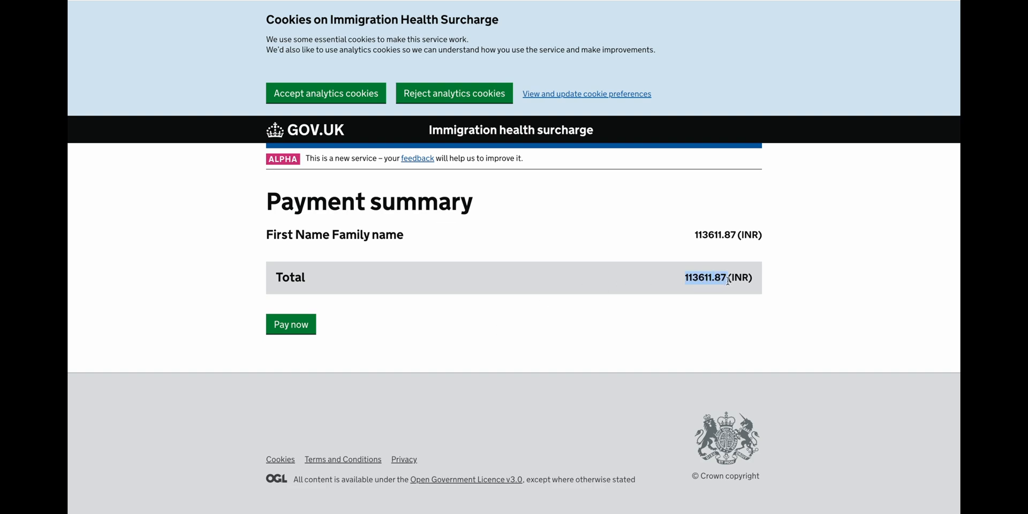